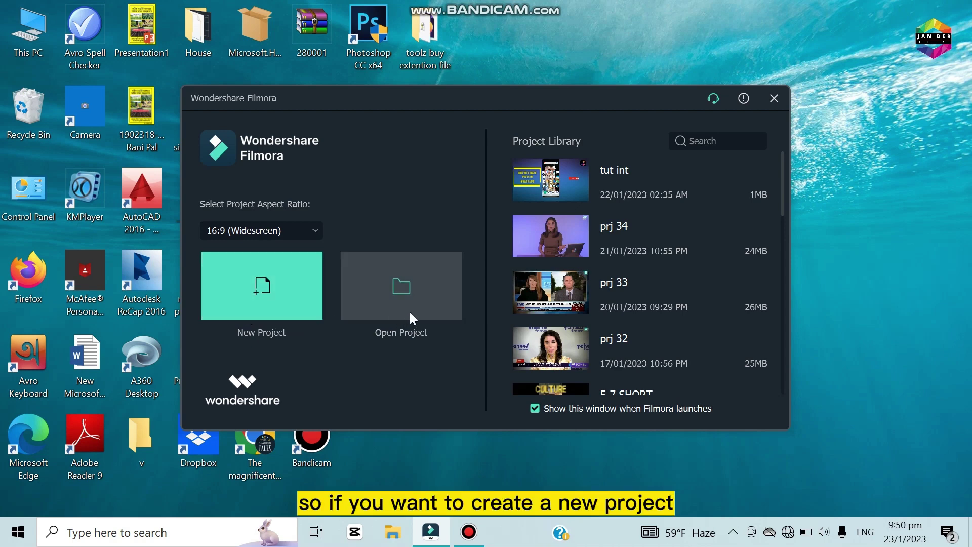
Create a new 16:9 (Widescreen) project and confirm its settings with 1920 x 1080 (Full HD) resolution and 25 fps.
{"action": "left_click", "coordinate": [272, 293]}
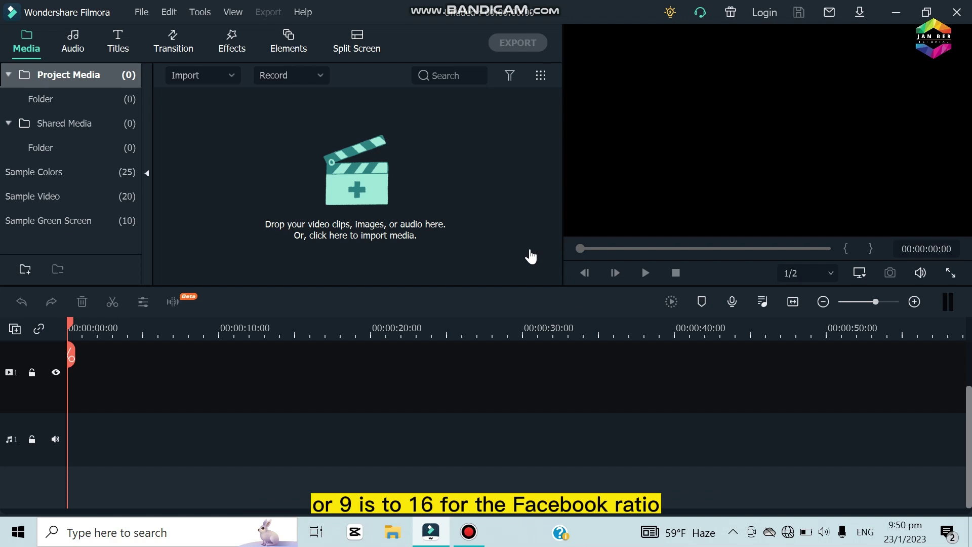
{"action": "left_click", "coordinate": [142, 15]}
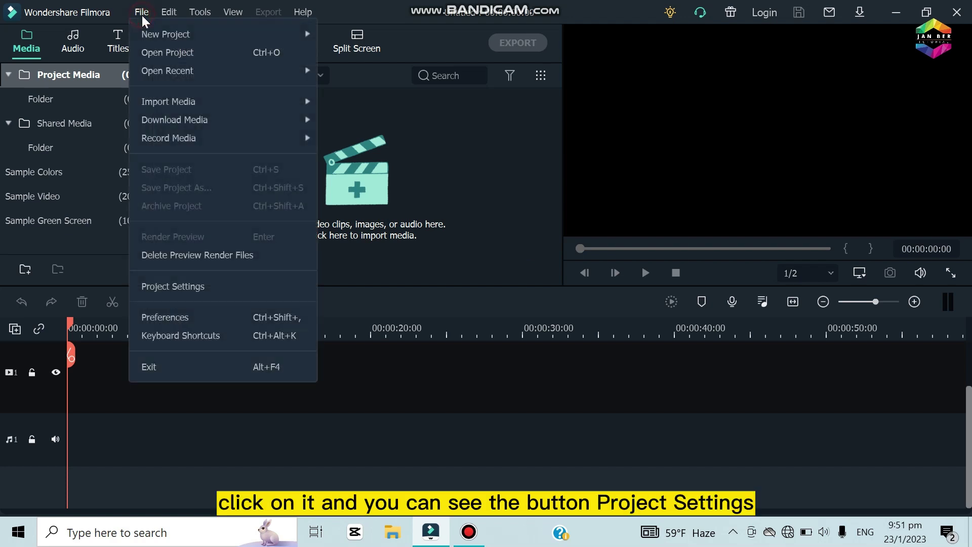
{"action": "left_click", "coordinate": [179, 287]}
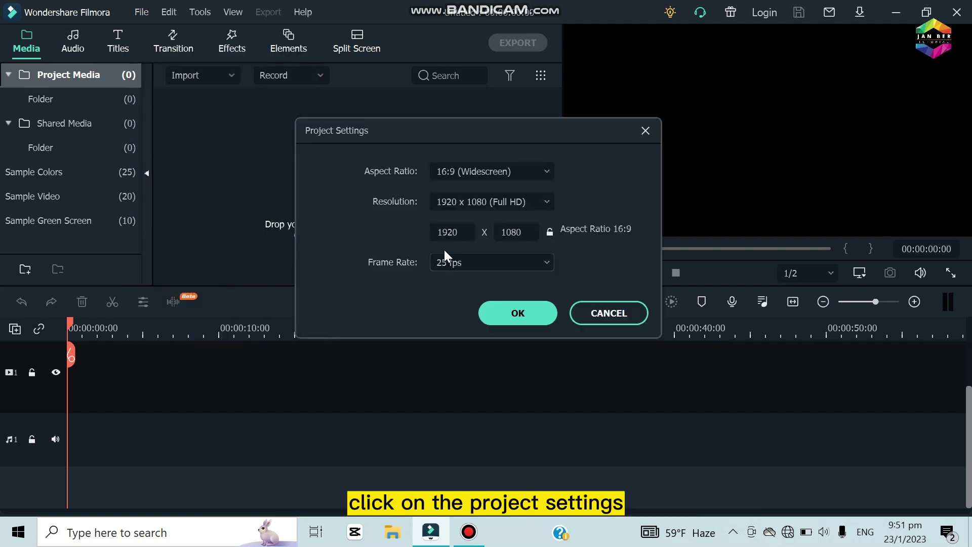
{"action": "left_click", "coordinate": [466, 175]}
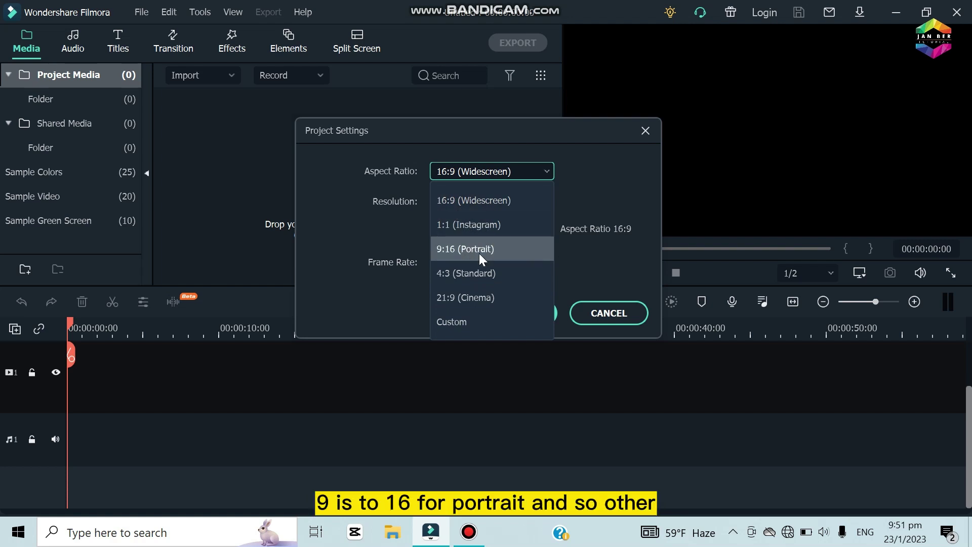
{"action": "left_click", "coordinate": [606, 259]}
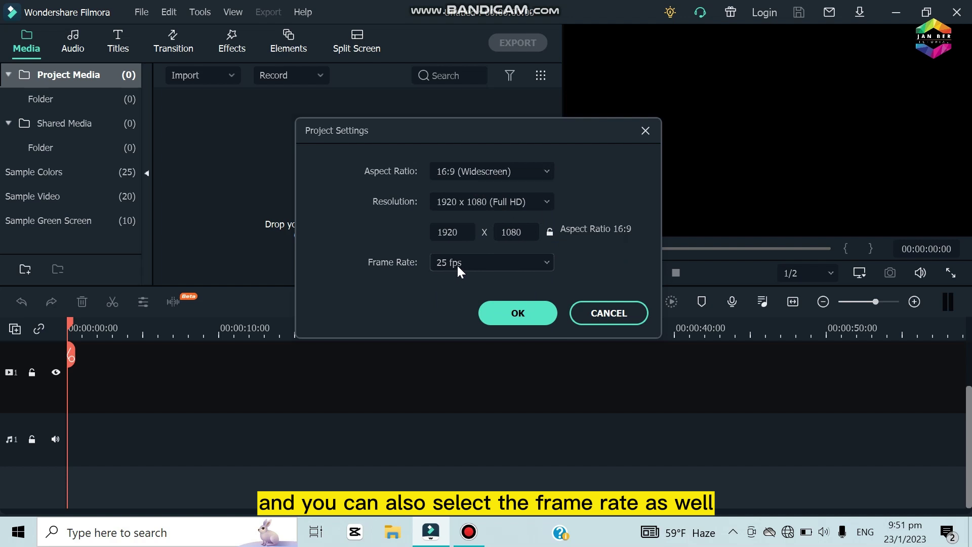
{"action": "left_click", "coordinate": [507, 314]}
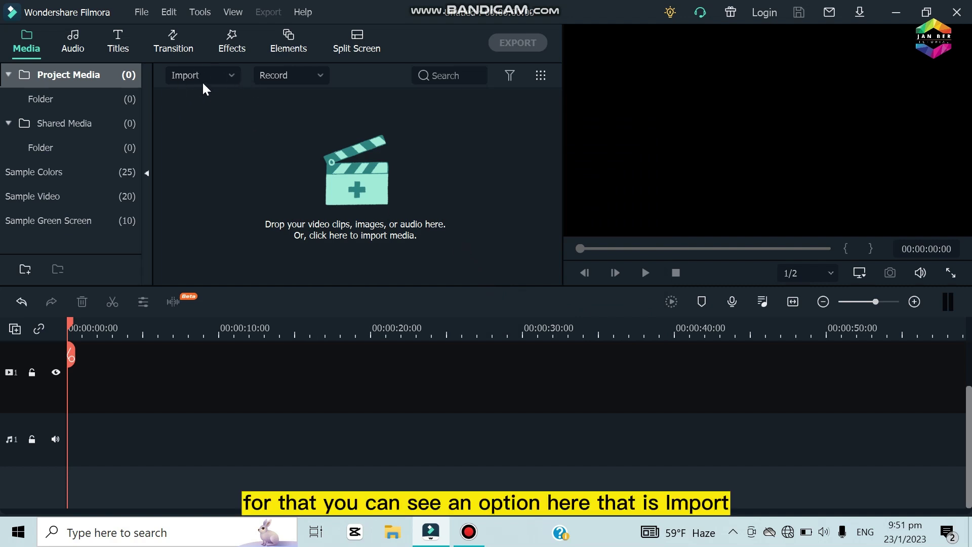
Import the casino group, worried man, American interest rates, crypto data stream and extreme close-up portrait videos from the long project resources folder.
{"action": "left_click", "coordinate": [189, 78]}
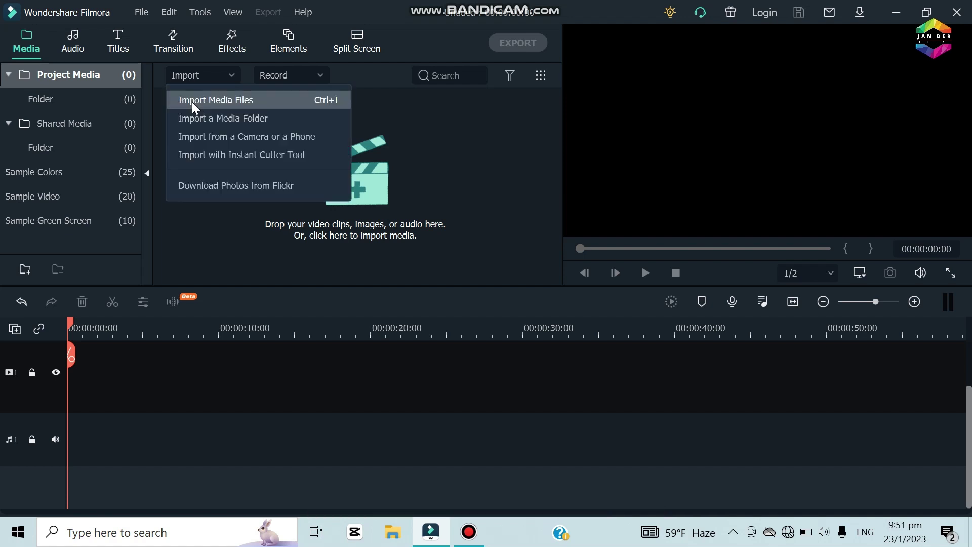
{"action": "left_click", "coordinate": [233, 100]}
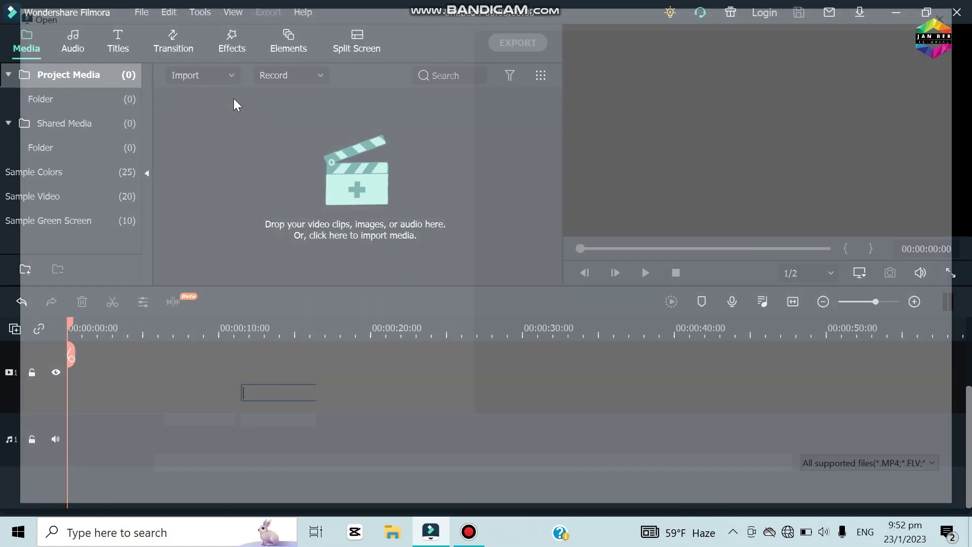
{"action": "scroll", "coordinate": [129, 135], "scroll_direction": "up", "scroll_amount": 3}
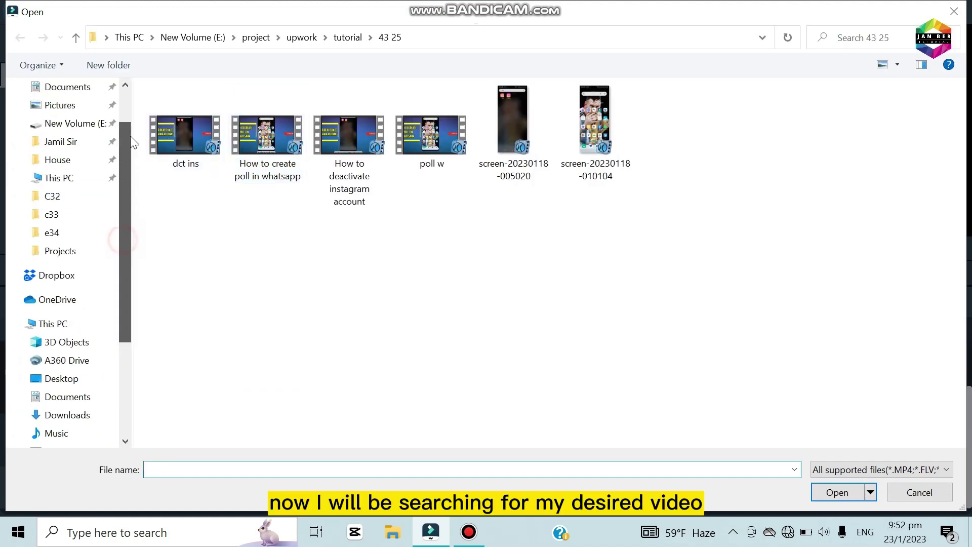
{"action": "left_click", "coordinate": [76, 39]}
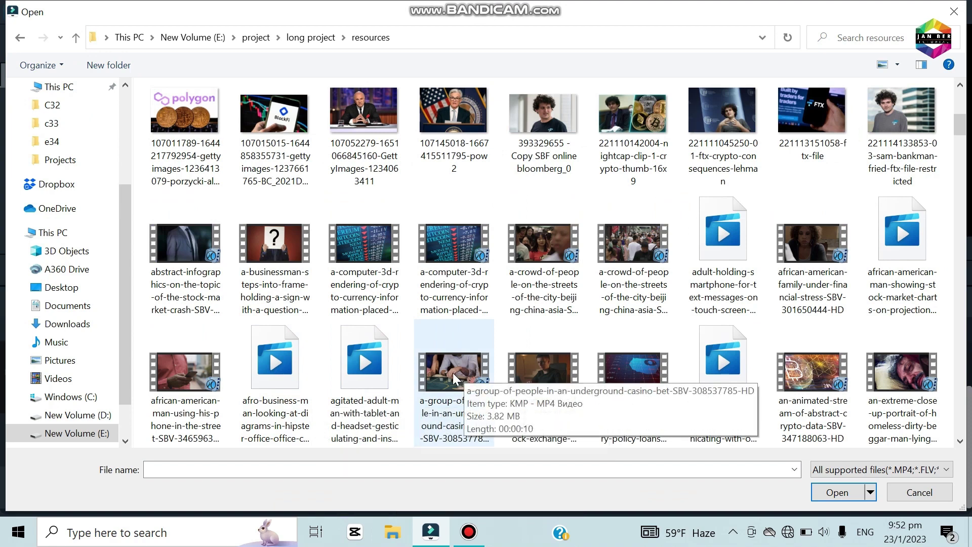
{"action": "left_click", "coordinate": [457, 378]}
{"action": "left_click", "coordinate": [538, 379], "text": "ctrl"}
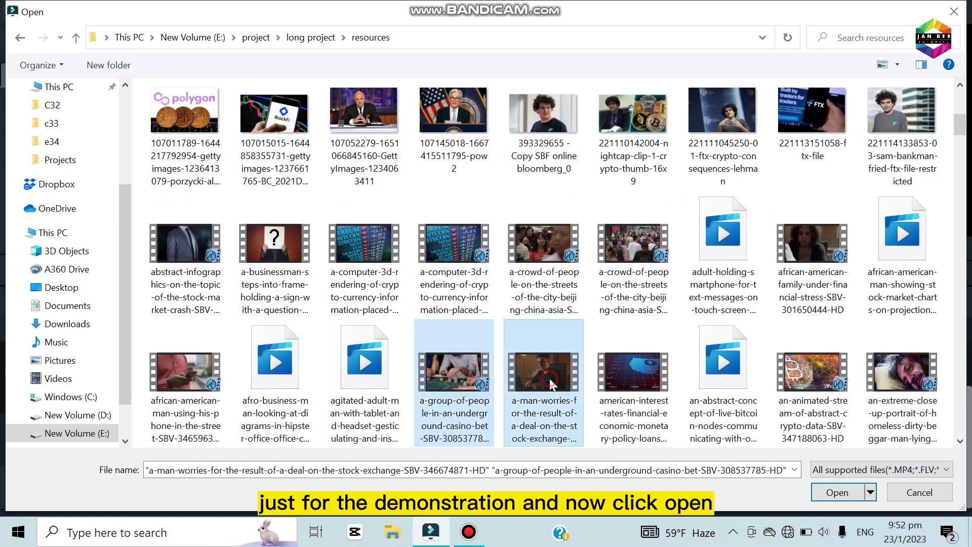
{"action": "left_click", "coordinate": [633, 375], "text": "ctrl"}
{"action": "left_click", "coordinate": [812, 375], "text": "ctrl"}
{"action": "left_click", "coordinate": [903, 375], "text": "ctrl"}
{"action": "left_click", "coordinate": [838, 493]}
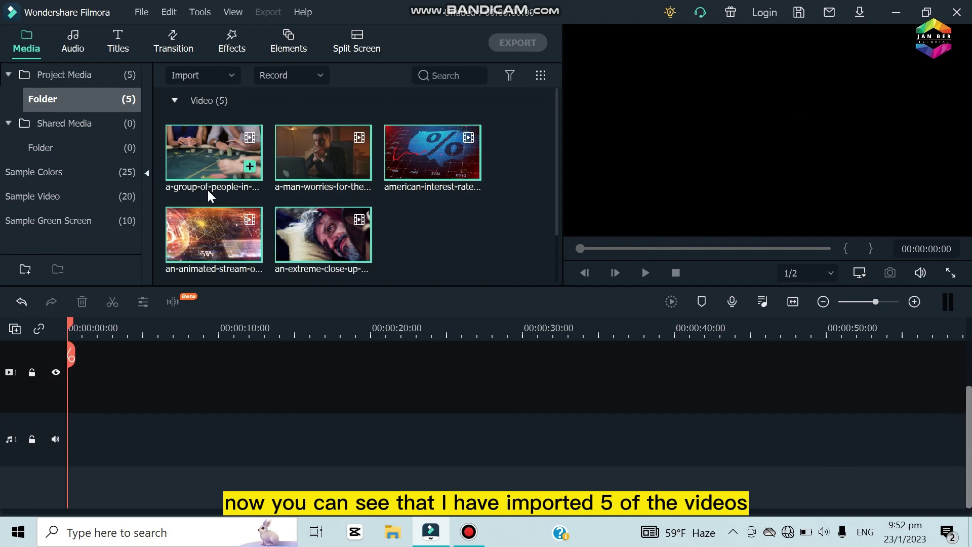
Place the a-group-of-people casino clip at the start of video track 1 on the timeline.
{"action": "left_click", "coordinate": [448, 234]}
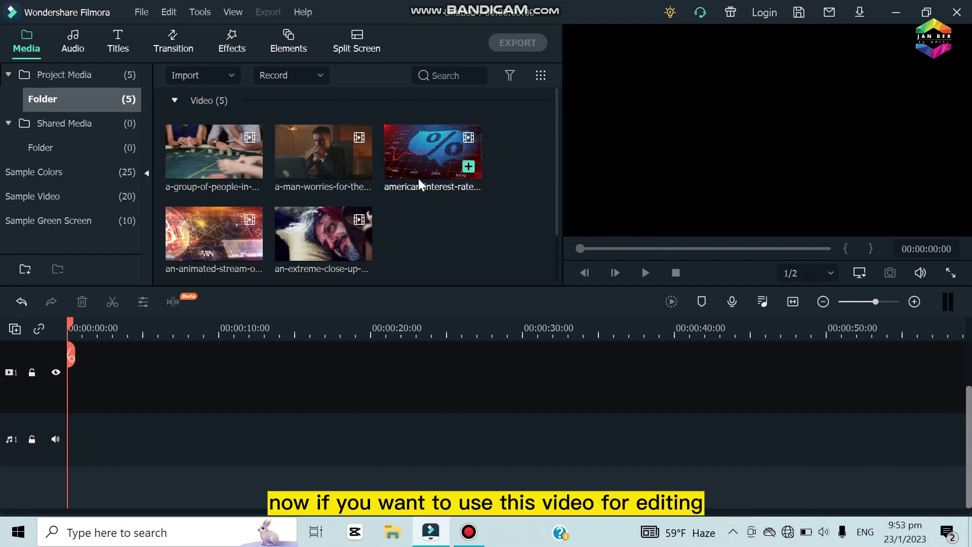
{"action": "left_click_drag", "start_coordinate": [351, 227], "coordinate": [346, 343]}
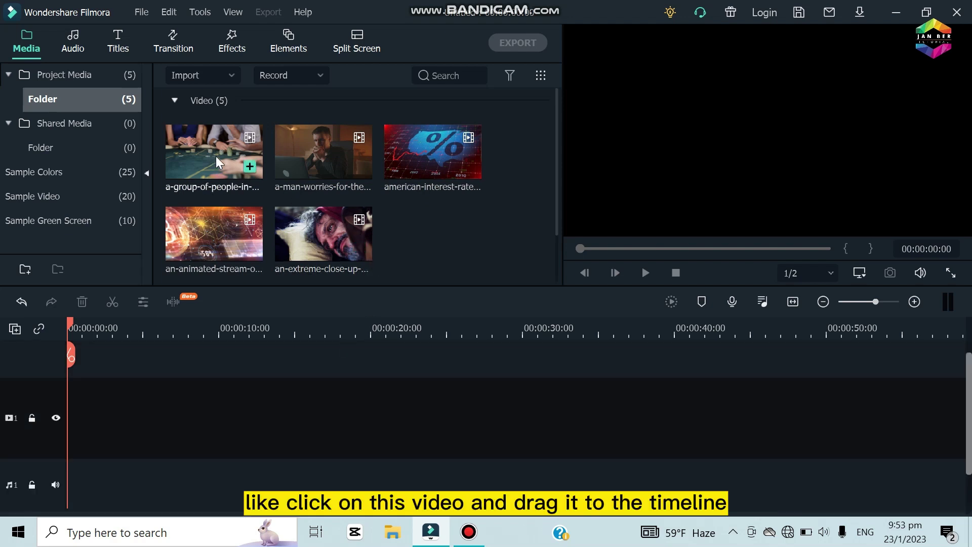
{"action": "left_click_drag", "start_coordinate": [214, 150], "coordinate": [54, 416]}
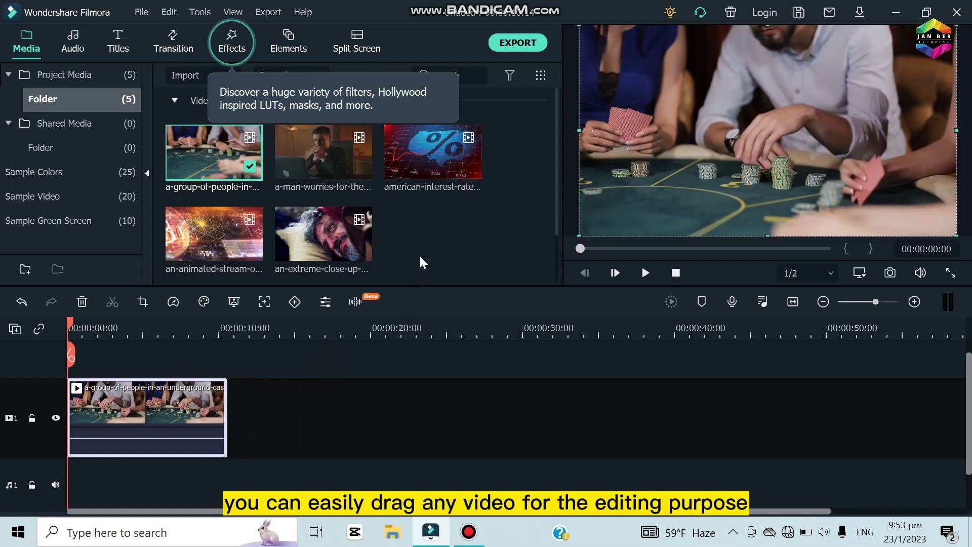
{"action": "scroll", "coordinate": [400, 332], "scroll_direction": "up", "scroll_amount": 1}
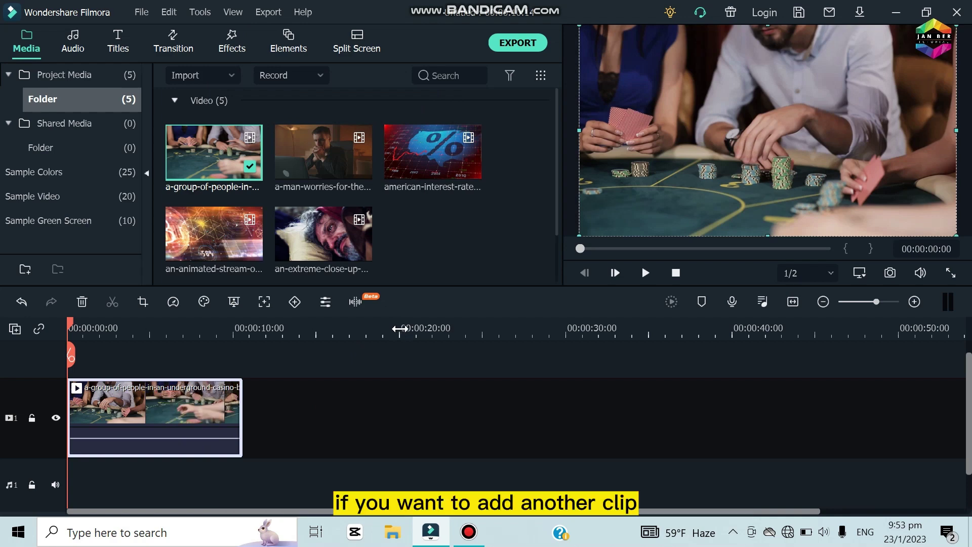
Add the a-man-worries clip directly after the casino clip on video track 1 and delete it again.
{"action": "left_click_drag", "start_coordinate": [327, 162], "coordinate": [252, 405]}
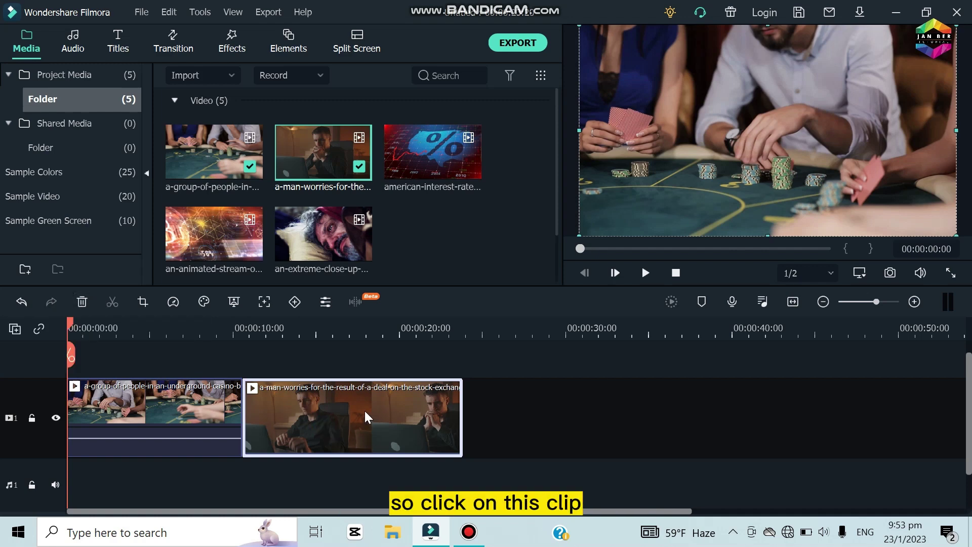
{"action": "left_click", "coordinate": [78, 301]}
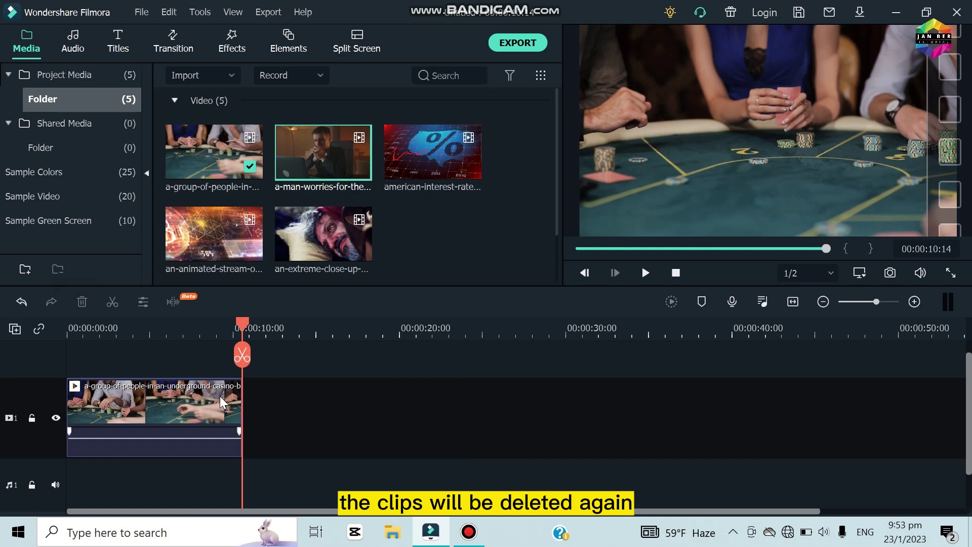
Split the casino clip at 00:00:05:03 and undo the split.
{"action": "left_click", "coordinate": [141, 330]}
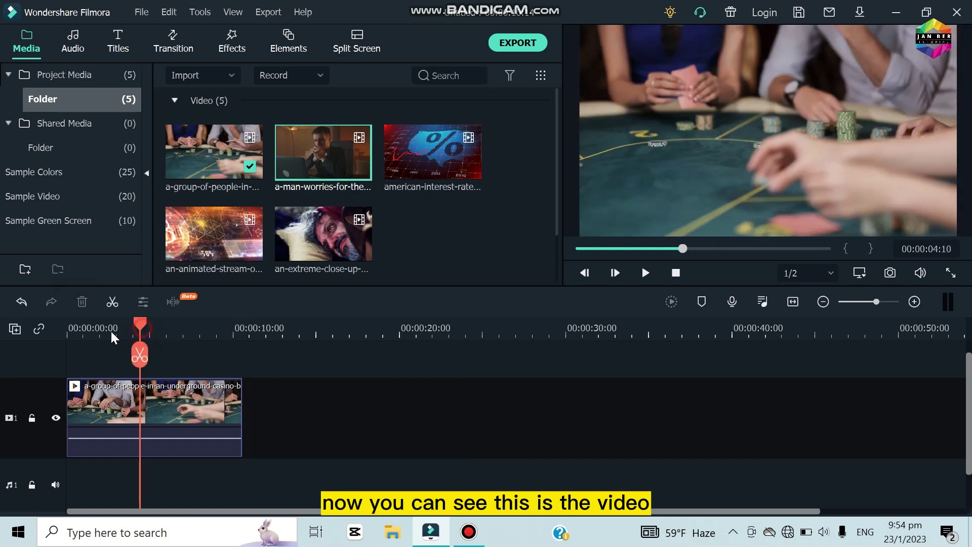
{"action": "left_click_drag", "start_coordinate": [110, 330], "coordinate": [152, 377]}
{"action": "left_click", "coordinate": [170, 403]}
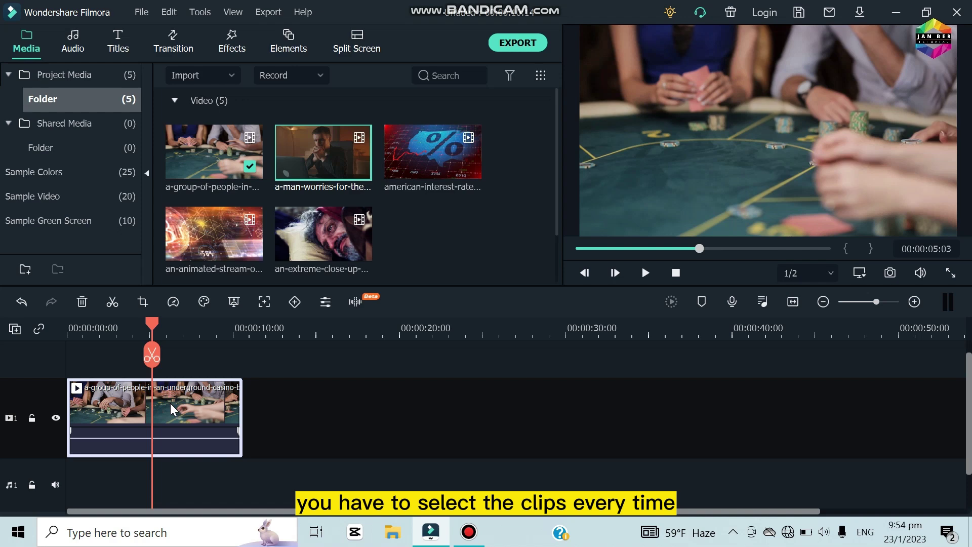
{"action": "left_click", "coordinate": [114, 304]}
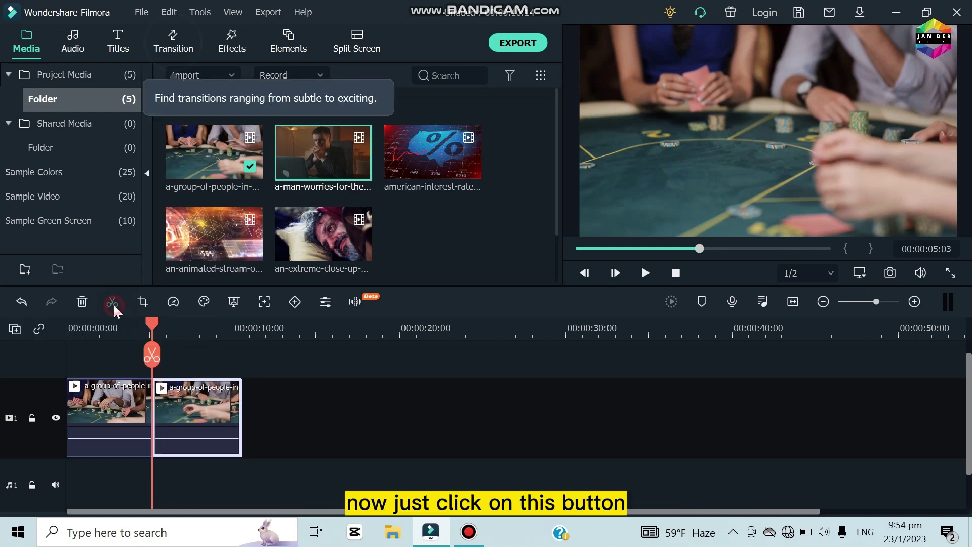
{"action": "left_click_drag", "start_coordinate": [202, 403], "coordinate": [212, 421]}
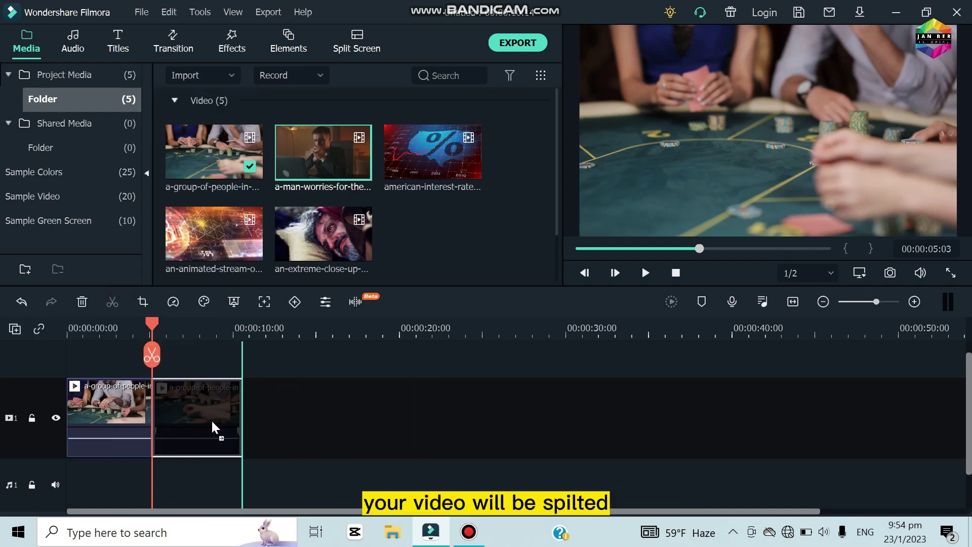
{"action": "left_click", "coordinate": [21, 303]}
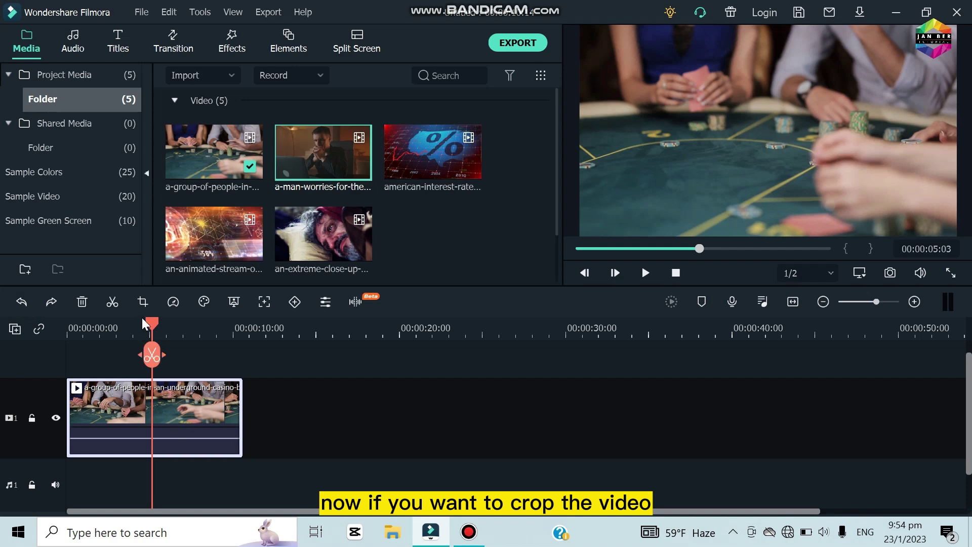
Crop the casino clip at a 16:9 ratio to about 1751 x 985, trimming all four edges evenly.
{"action": "left_click", "coordinate": [141, 301]}
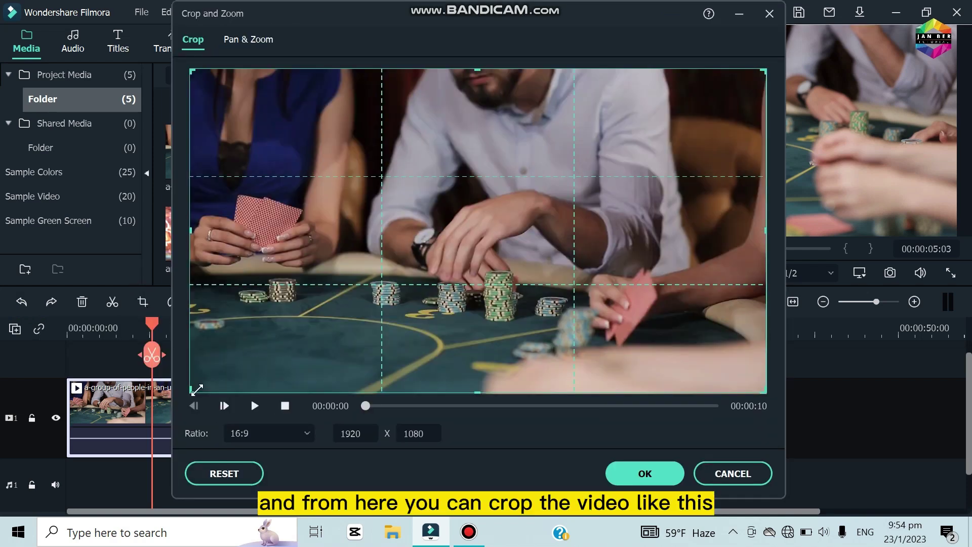
{"action": "left_click_drag", "start_coordinate": [193, 391], "coordinate": [418, 264]}
{"action": "left_click_drag", "start_coordinate": [470, 222], "coordinate": [540, 191]}
{"action": "left_click_drag", "start_coordinate": [426, 273], "coordinate": [188, 416]}
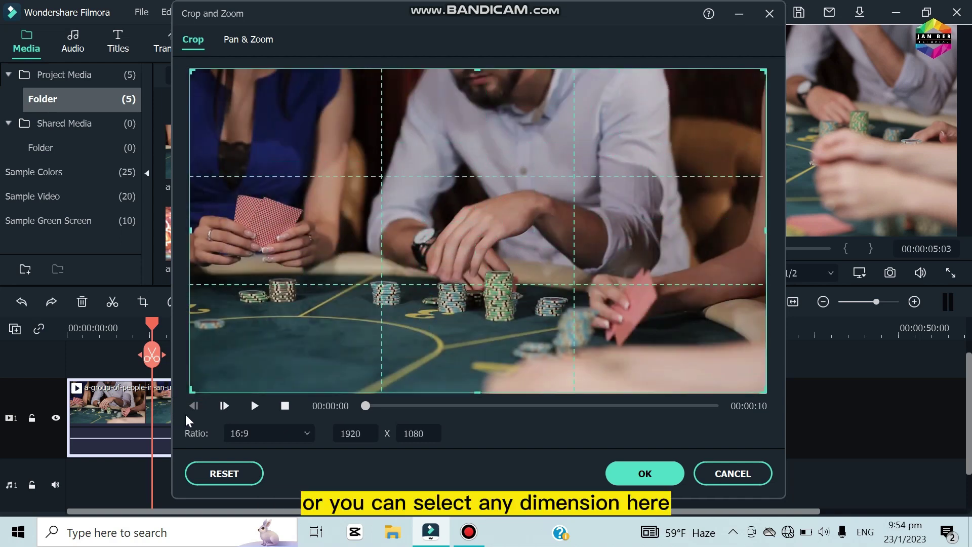
{"action": "left_click", "coordinate": [248, 437]}
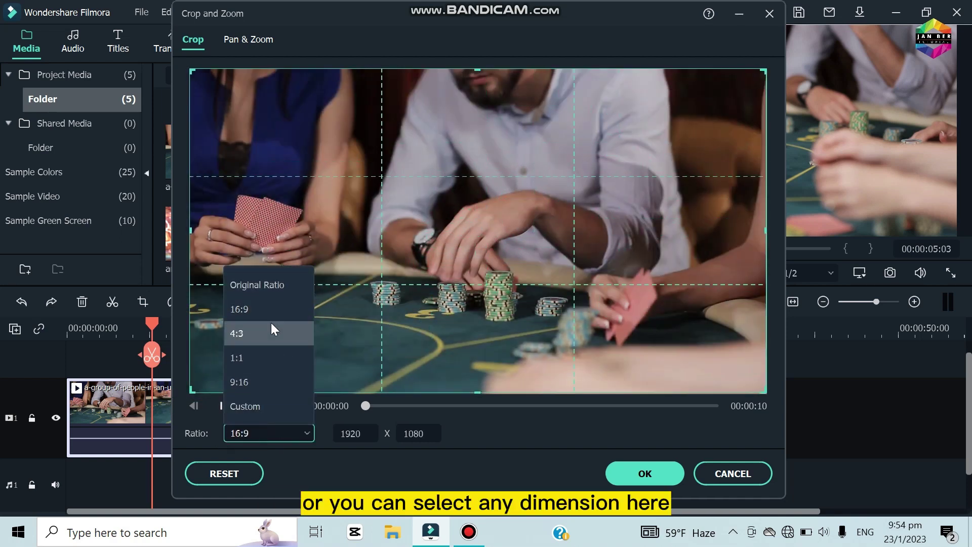
{"action": "left_click", "coordinate": [488, 333]}
{"action": "left_click_drag", "start_coordinate": [200, 386], "coordinate": [240, 367]}
{"action": "left_click_drag", "start_coordinate": [321, 308], "coordinate": [295, 327]}
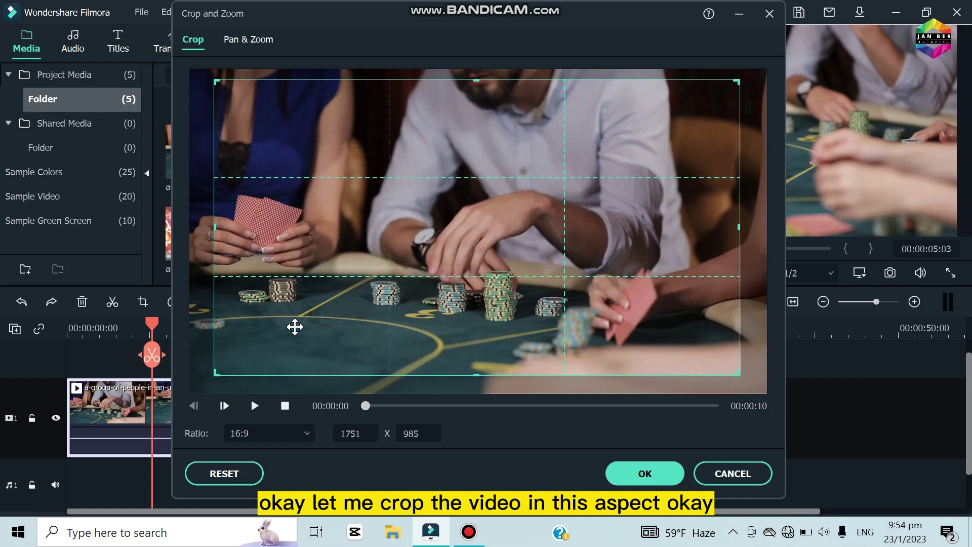
{"action": "left_click", "coordinate": [628, 472]}
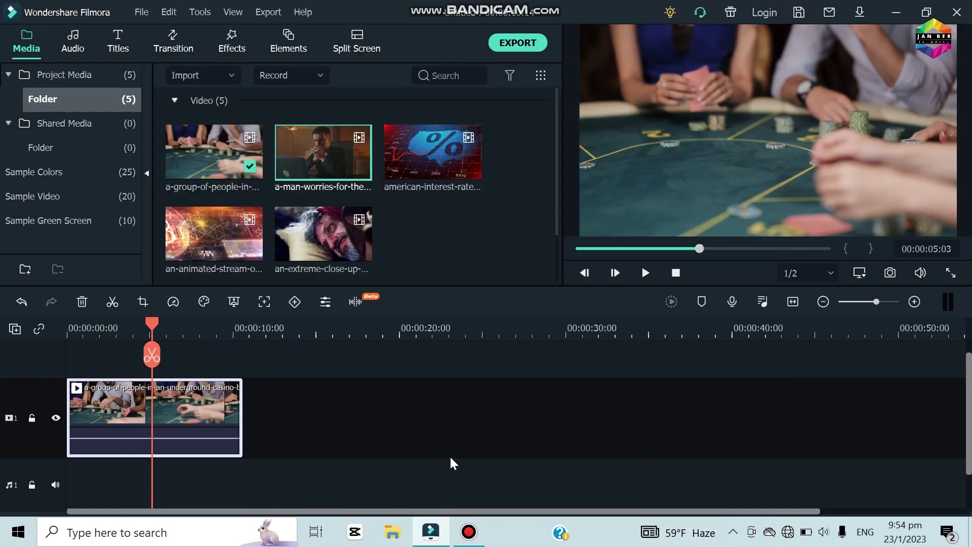
Examine the casino clip's custom speed settings and the slow and fast speed presets without altering its speed.
{"action": "left_click", "coordinate": [173, 302]}
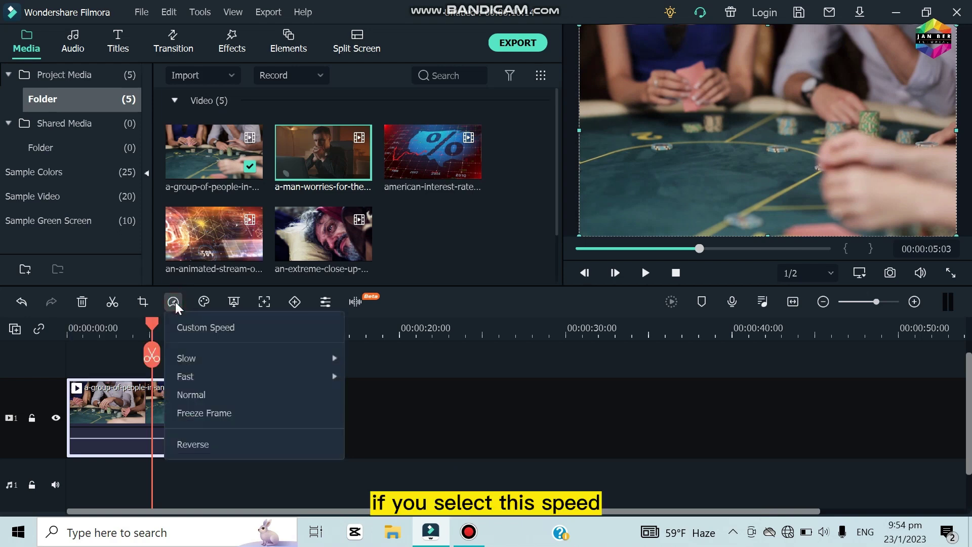
{"action": "left_click", "coordinate": [216, 333]}
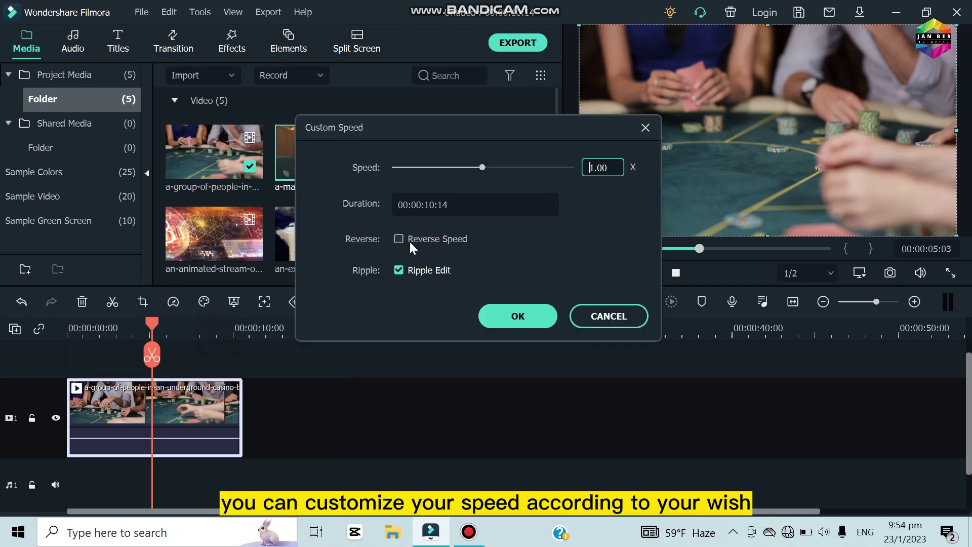
{"action": "left_click", "coordinate": [518, 315]}
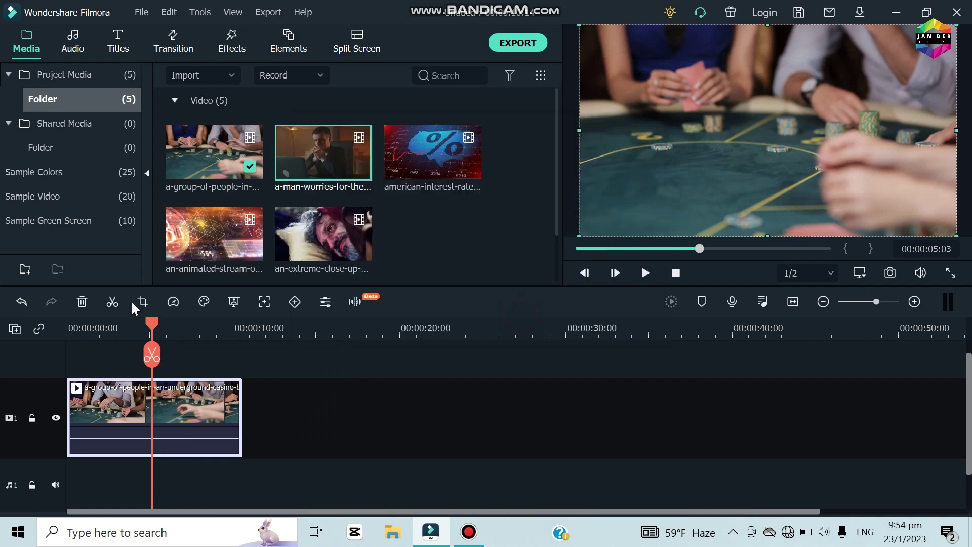
{"action": "left_click", "coordinate": [174, 304]}
{"action": "mouse_move", "coordinate": [286, 357]}
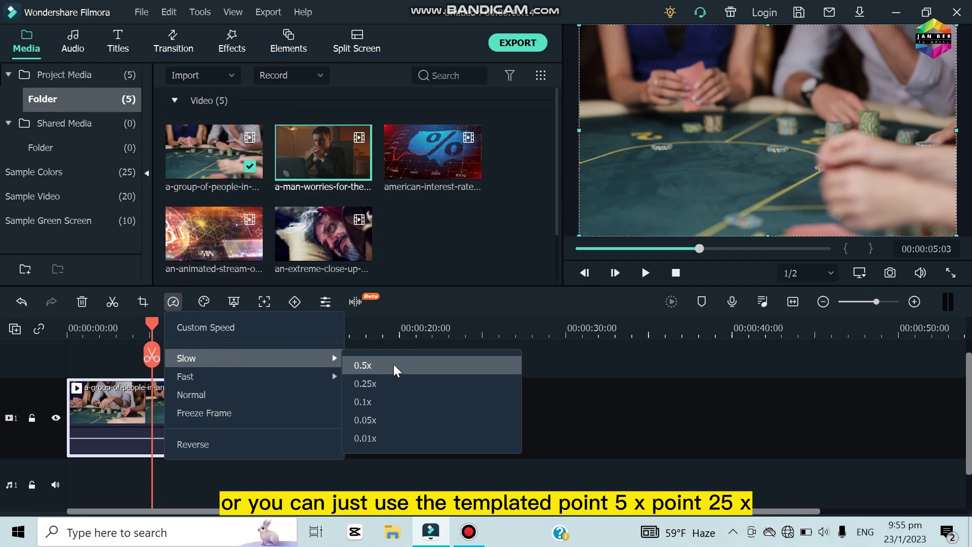
{"action": "mouse_move", "coordinate": [290, 374]}
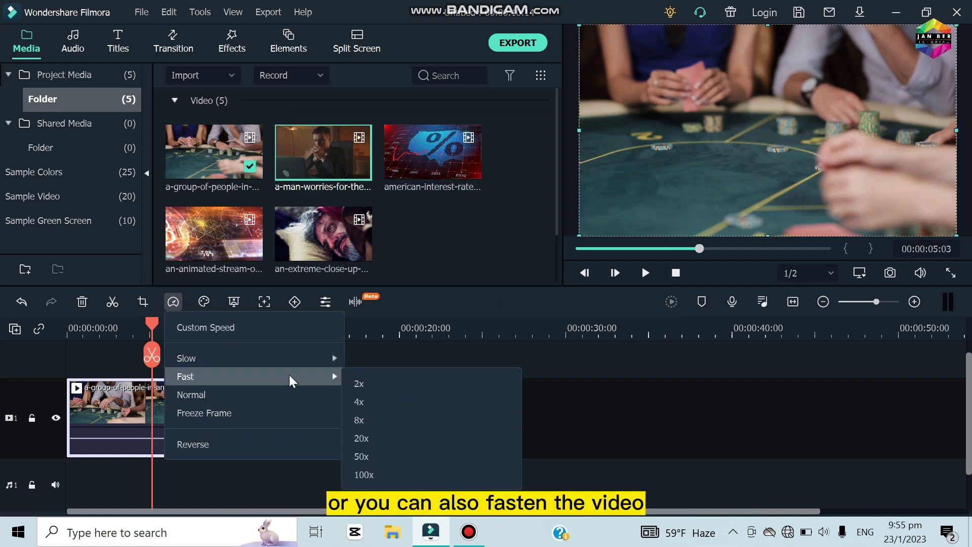
{"action": "left_click", "coordinate": [392, 338]}
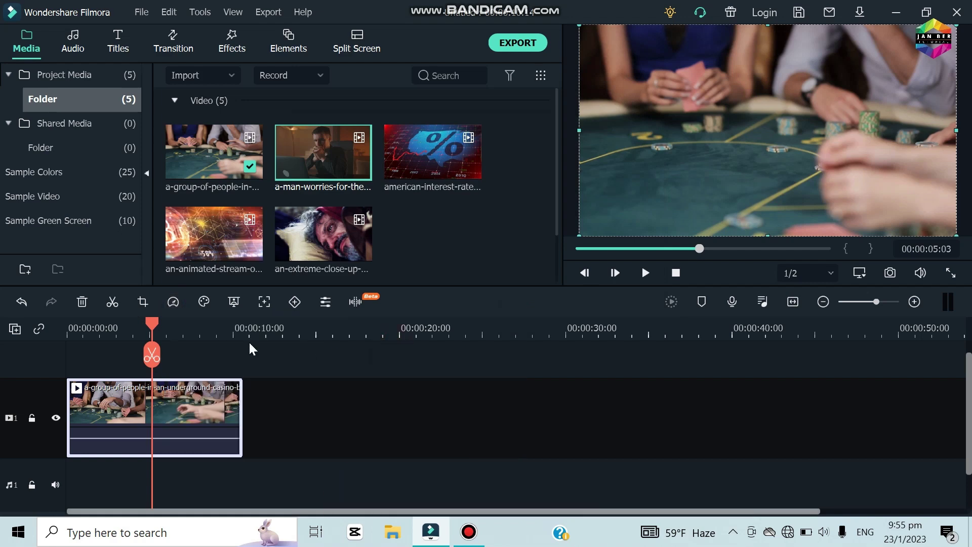
Open advanced color correction for the casino clip and set its White Balance tint to -0.04.
{"action": "left_click", "coordinate": [206, 304]}
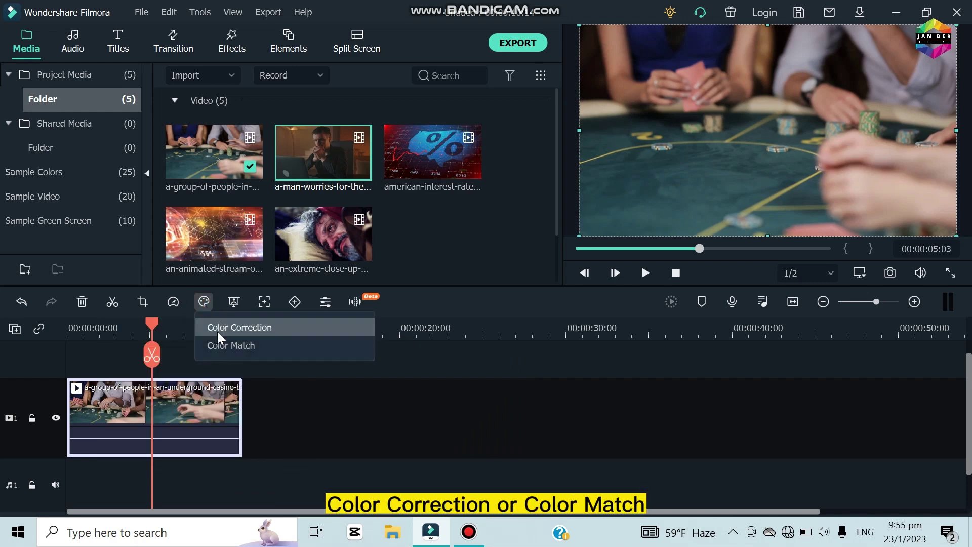
{"action": "left_click", "coordinate": [245, 329]}
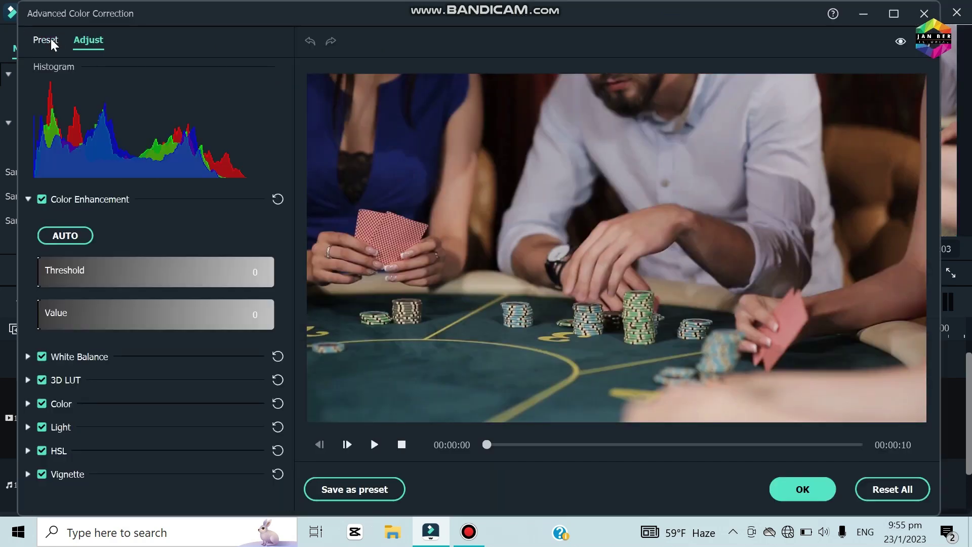
{"action": "left_click", "coordinate": [45, 39]}
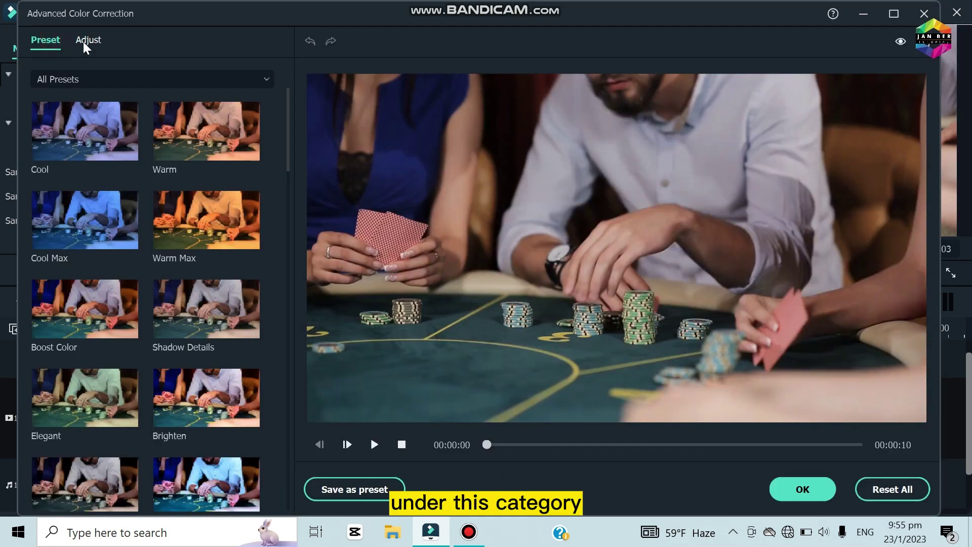
{"action": "left_click", "coordinate": [86, 43]}
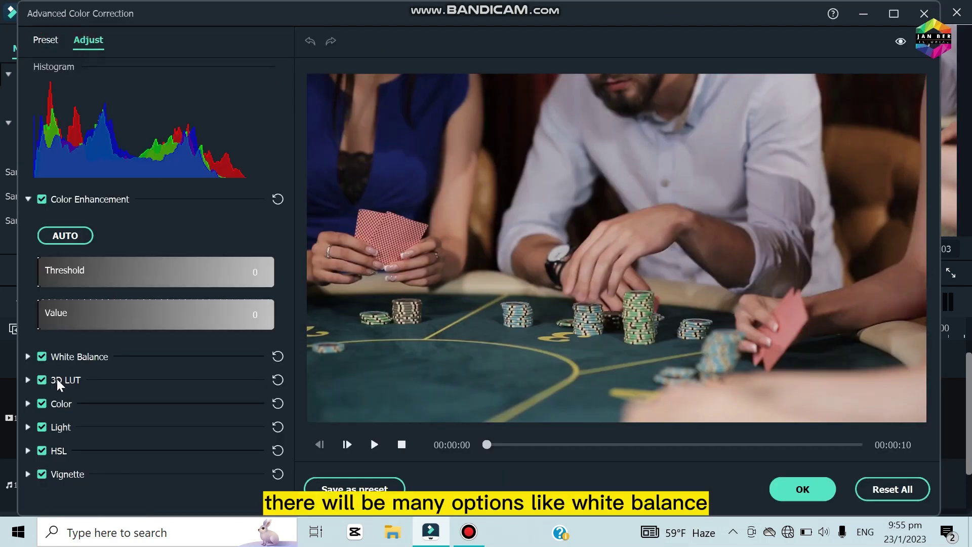
{"action": "left_click", "coordinate": [28, 357]}
{"action": "scroll", "coordinate": [115, 390], "scroll_direction": "down", "scroll_amount": 1}
{"action": "mouse_move", "coordinate": [151, 350]}
{"action": "left_mouse_down"}
{"action": "mouse_move", "coordinate": [79, 367]}
{"action": "mouse_move", "coordinate": [153, 368]}
{"action": "left_mouse_up"}
{"action": "left_click_drag", "start_coordinate": [122, 397], "coordinate": [156, 414]}
Set Brightness and Contrast to 2 in the Color settings and return the White Balance tint to 0.
{"action": "scroll", "coordinate": [98, 436], "scroll_direction": "down", "scroll_amount": 1}
{"action": "left_click", "coordinate": [28, 430]}
{"action": "scroll", "coordinate": [123, 418], "scroll_direction": "down", "scroll_amount": 2}
{"action": "scroll", "coordinate": [147, 426], "scroll_direction": "down", "scroll_amount": 1}
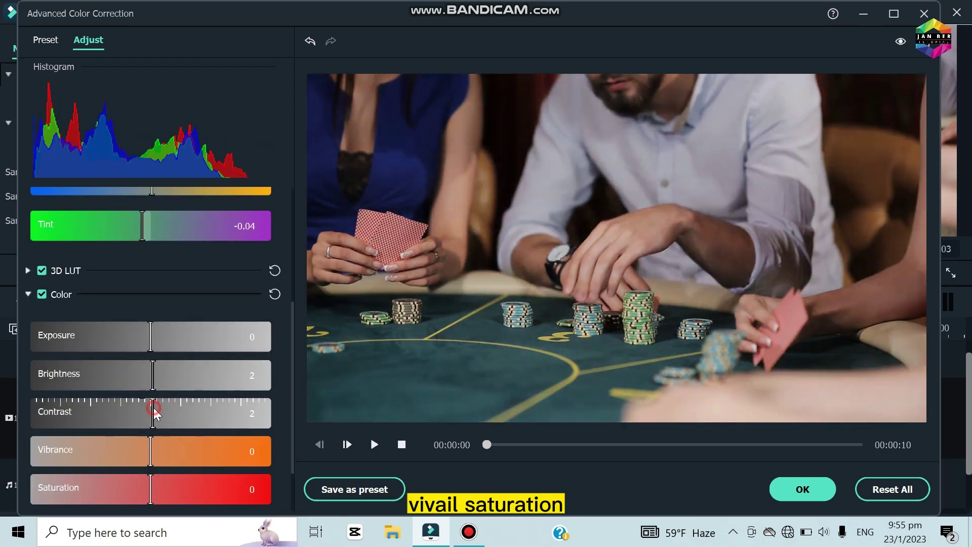
{"action": "left_click", "coordinate": [197, 306]}
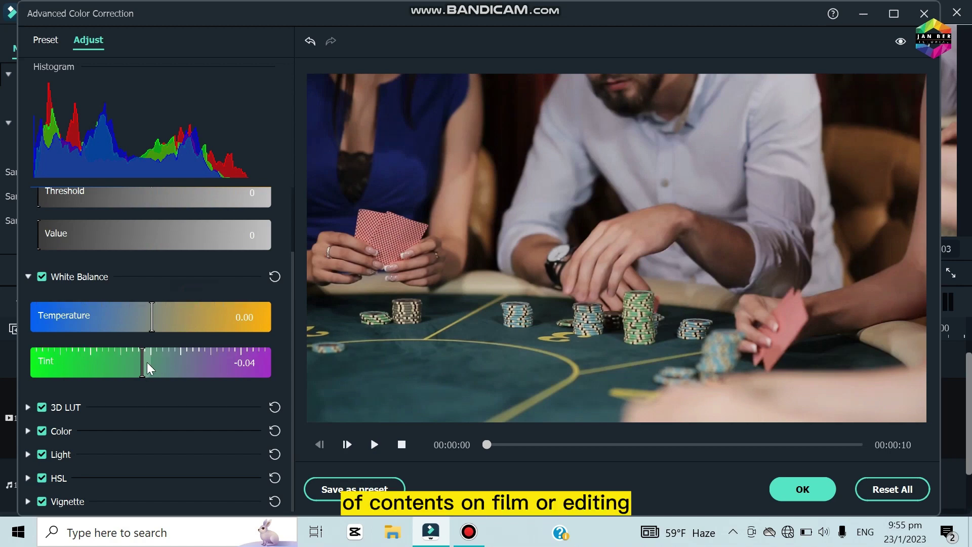
{"action": "left_click_drag", "start_coordinate": [148, 366], "coordinate": [152, 370]}
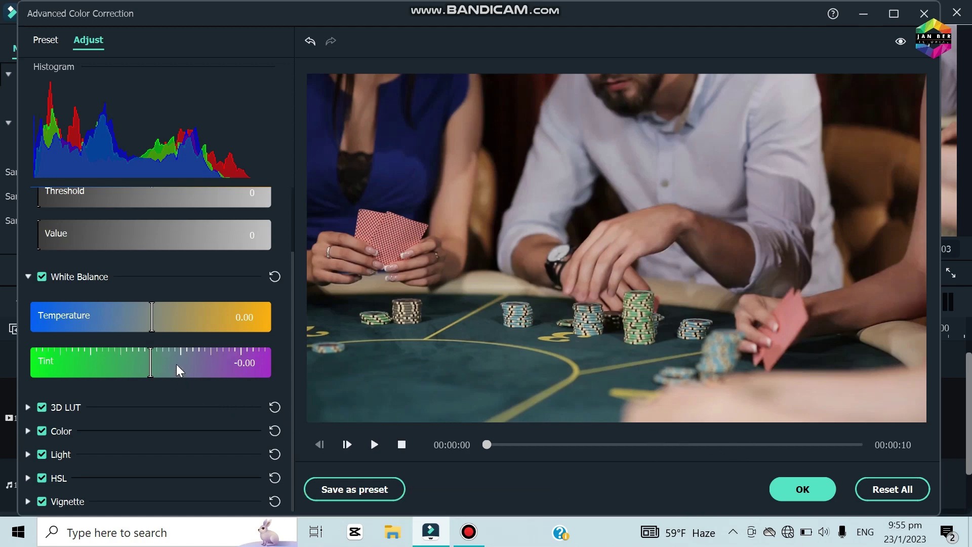
Add a vignette with amount -100, size 100, roundness 10, feather 51 and exposure -12, and apply the color correction.
{"action": "left_click", "coordinate": [28, 502]}
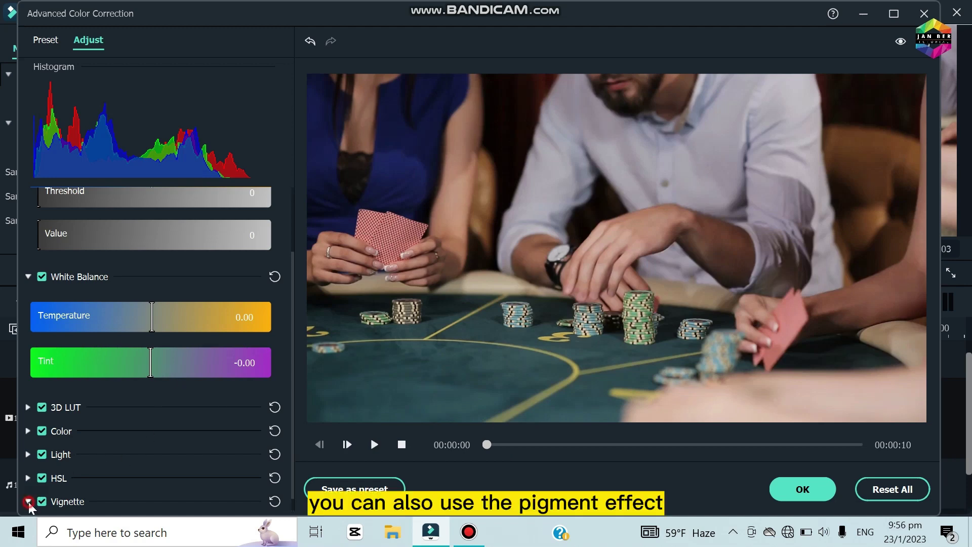
{"action": "scroll", "coordinate": [145, 483], "scroll_direction": "down", "scroll_amount": 2}
{"action": "scroll", "coordinate": [158, 471], "scroll_direction": "down", "scroll_amount": 2}
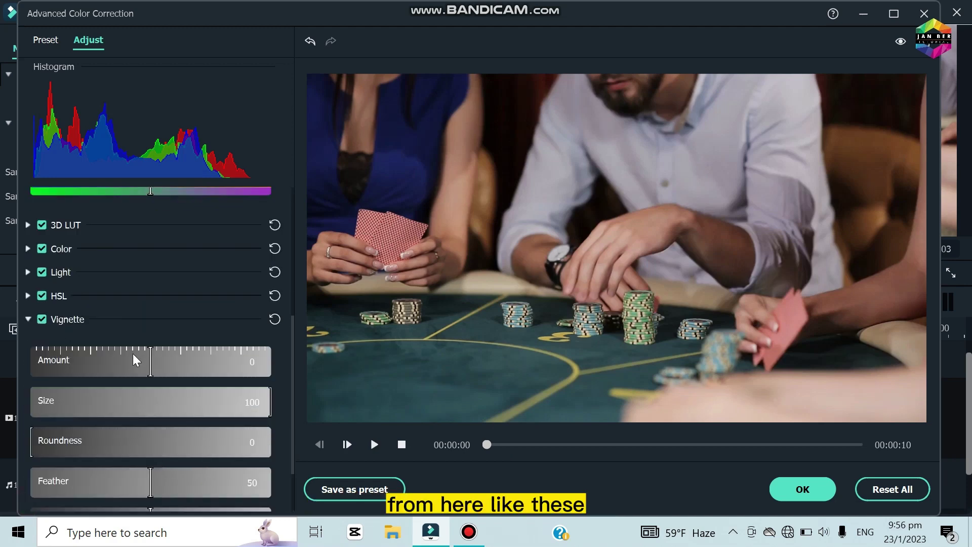
{"action": "left_click_drag", "start_coordinate": [126, 370], "coordinate": [33, 360]}
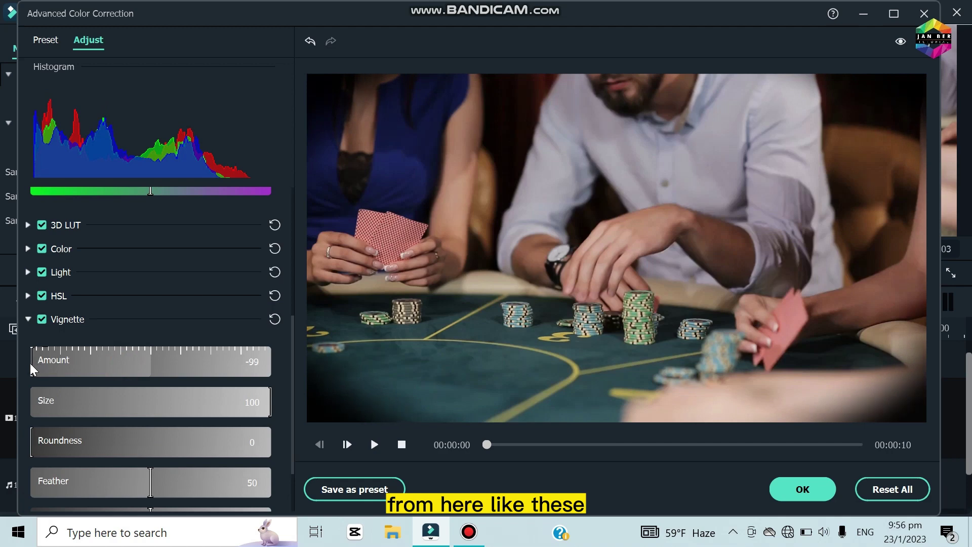
{"action": "left_click_drag", "start_coordinate": [65, 404], "coordinate": [278, 418]}
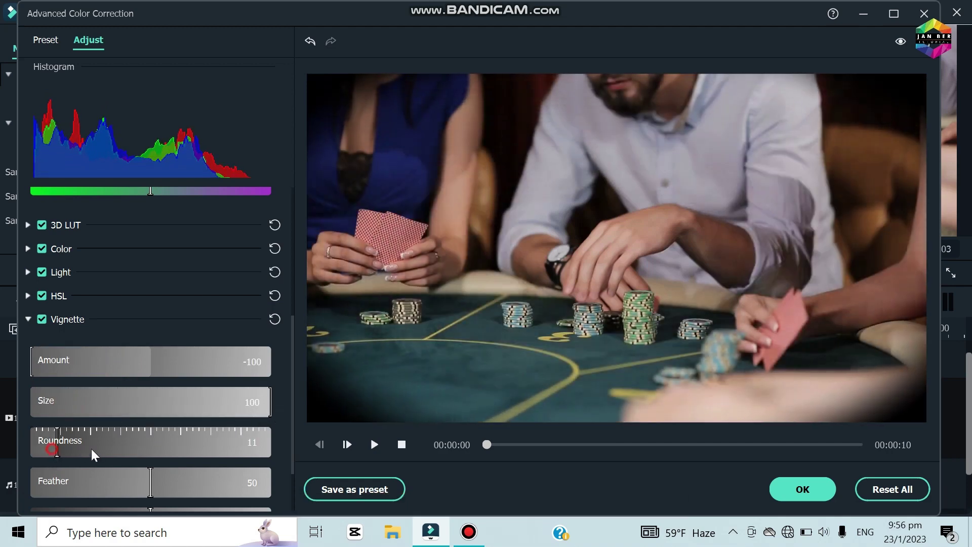
{"action": "left_click_drag", "start_coordinate": [91, 454], "coordinate": [64, 453]}
{"action": "left_click_drag", "start_coordinate": [121, 484], "coordinate": [136, 453]}
{"action": "scroll", "coordinate": [153, 481], "scroll_direction": "down", "scroll_amount": 2}
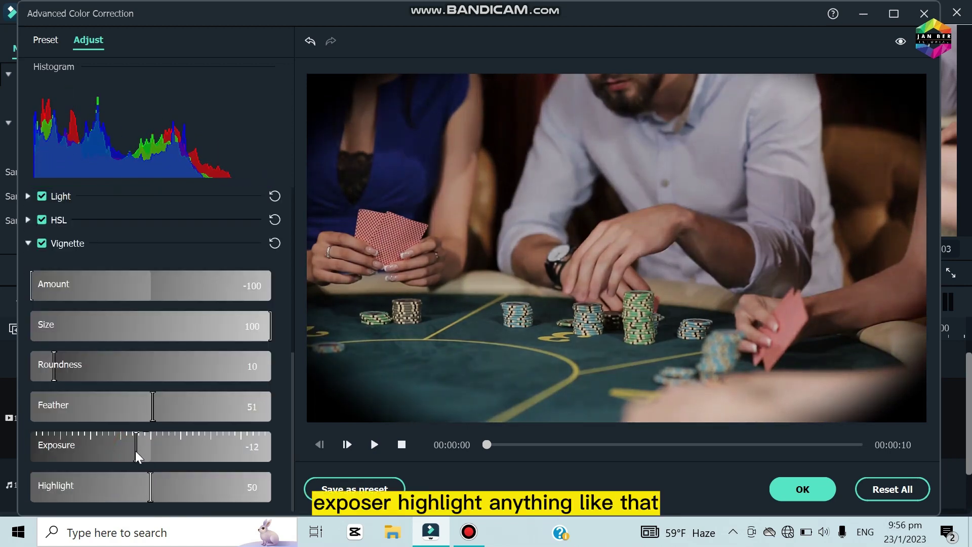
{"action": "left_click", "coordinate": [805, 483]}
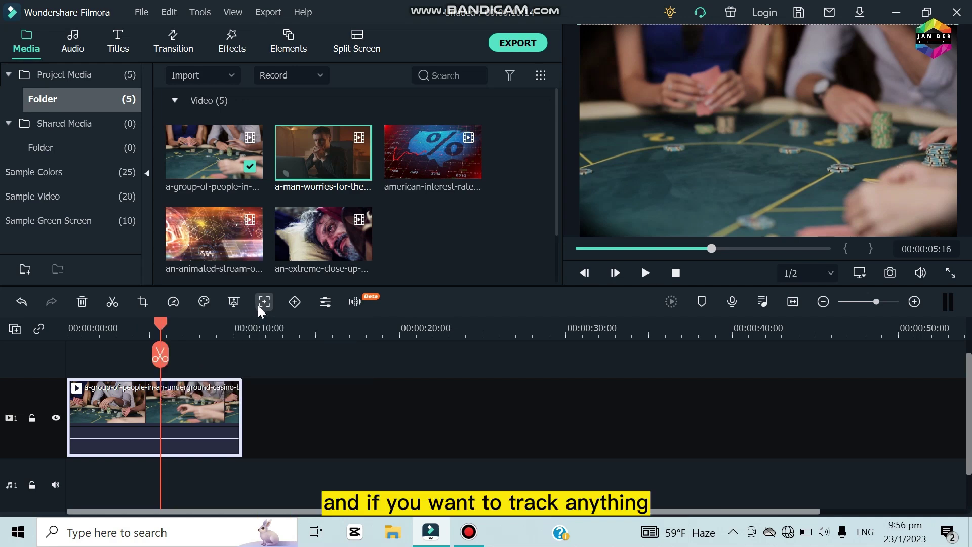
Place the favourite Title 27 on video track 2 above the middle of the casino clip.
{"action": "left_click", "coordinate": [120, 40]}
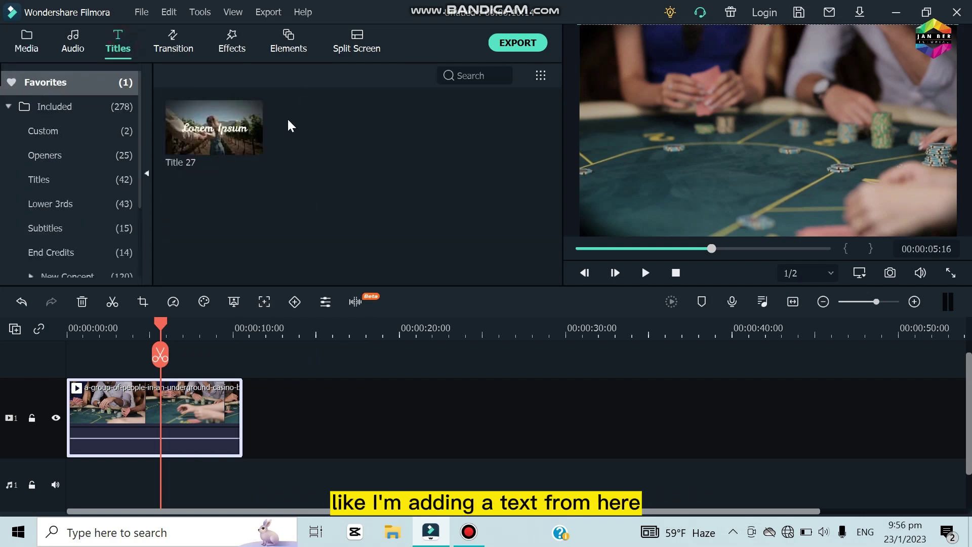
{"action": "left_click_drag", "start_coordinate": [199, 143], "coordinate": [189, 381]}
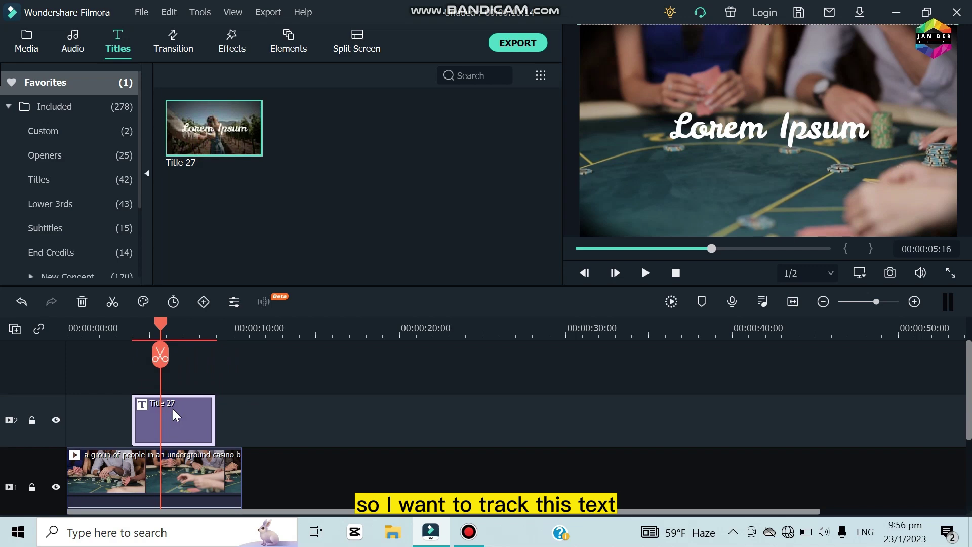
{"action": "scroll", "coordinate": [174, 409], "scroll_direction": "down", "scroll_amount": 1}
Turn on motion tracking for the casino clip, accepting the removal of its keyframes, animations and pan and zoom motions.
{"action": "left_click", "coordinate": [199, 421]}
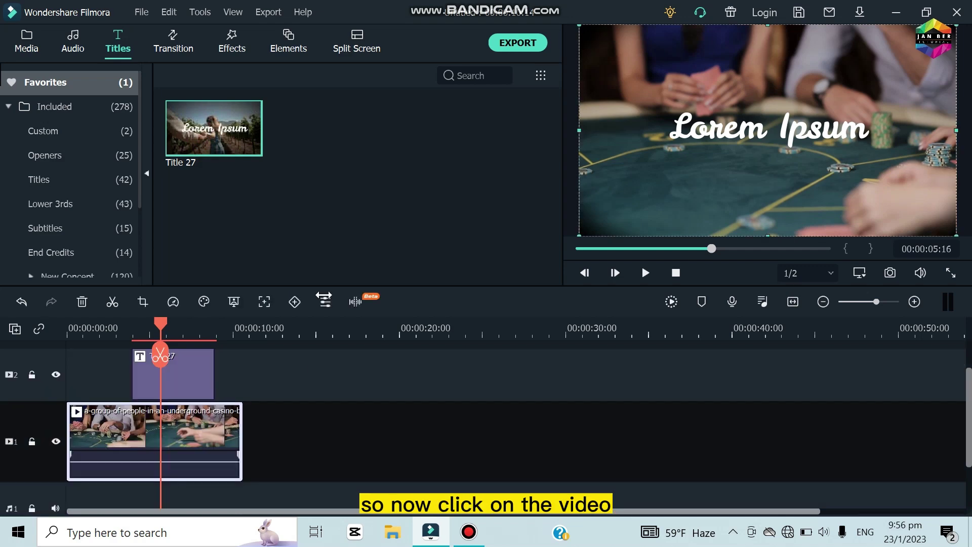
{"action": "left_click", "coordinate": [263, 302]}
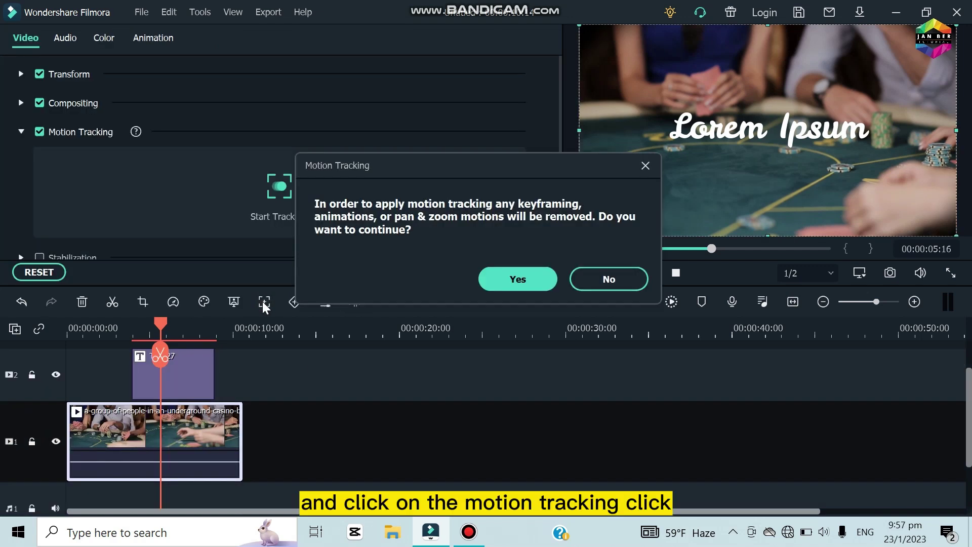
{"action": "left_click", "coordinate": [518, 279]}
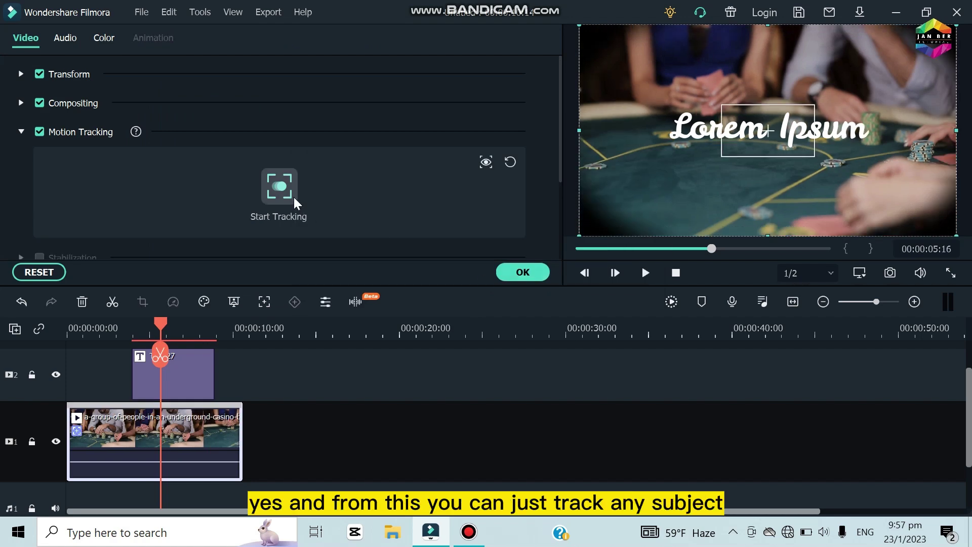
Shift the Lorem Ipsum title slightly to the left over the tracking box, and delete the title clip.
{"action": "left_click", "coordinate": [205, 381]}
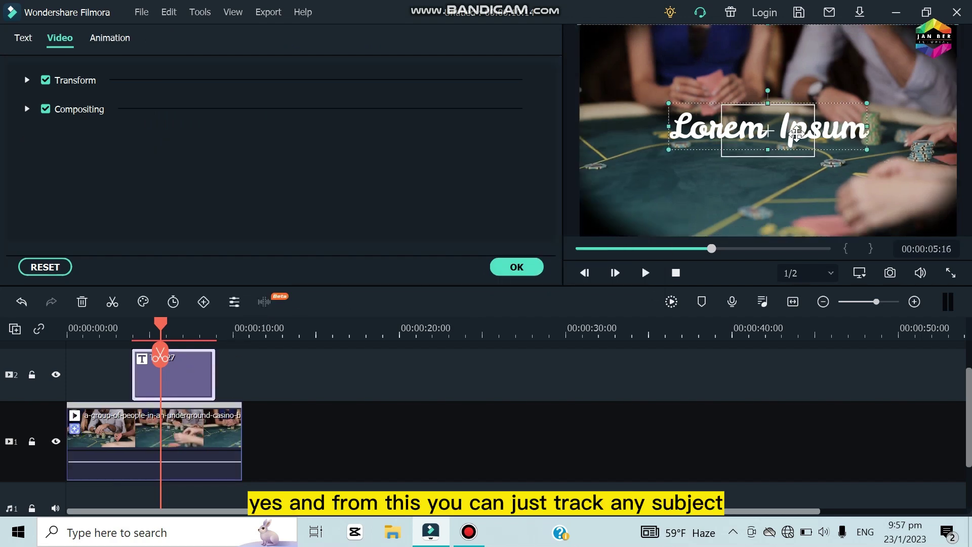
{"action": "left_click", "coordinate": [799, 136]}
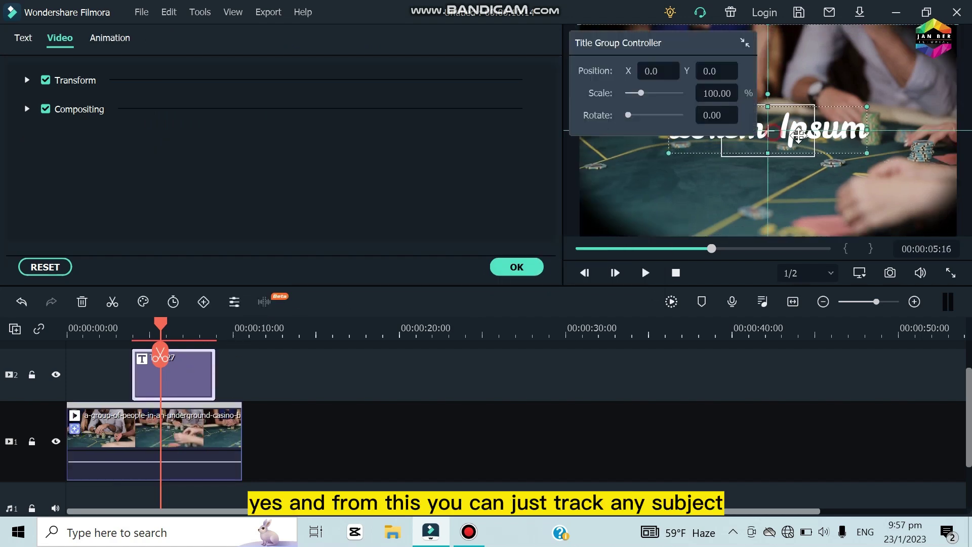
{"action": "left_click", "coordinate": [745, 43]}
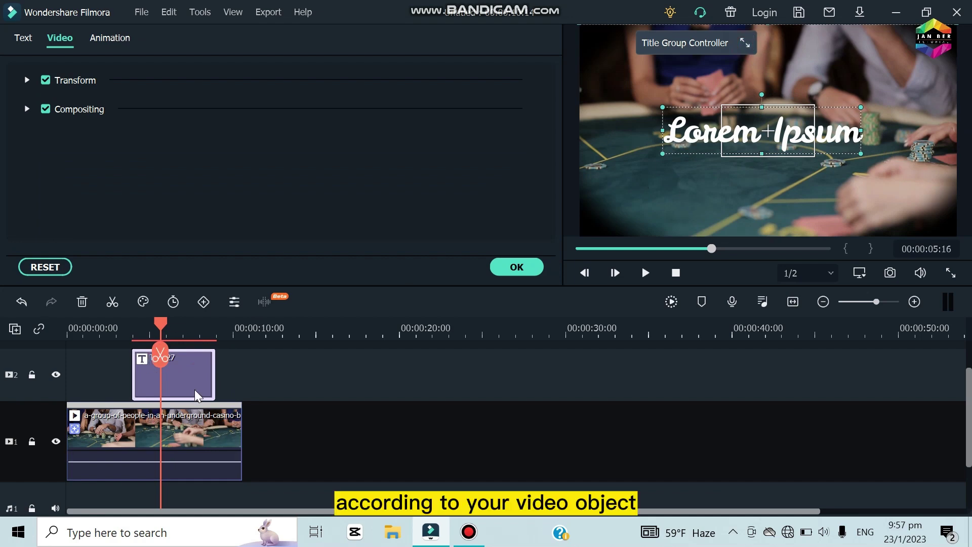
{"action": "left_click", "coordinate": [519, 267]}
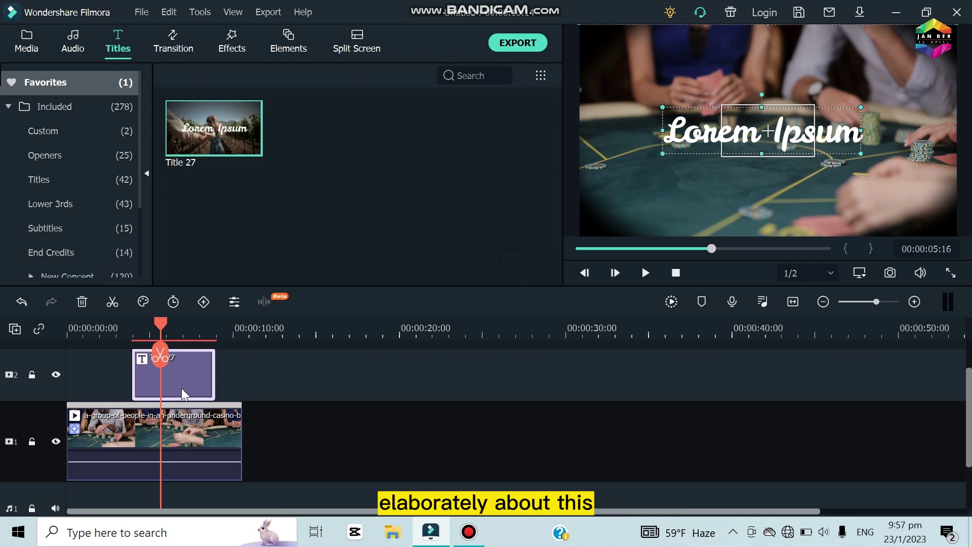
{"action": "left_click", "coordinate": [83, 301]}
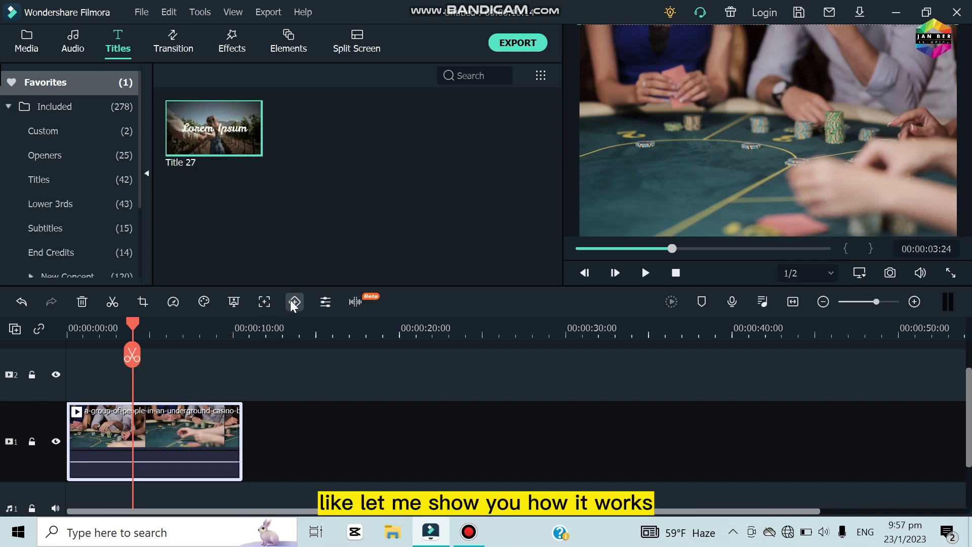
Place the a-man-worries clip on video track 2 above the casino clip and trim its end to 00:00:10:14.
{"action": "left_click", "coordinate": [21, 44]}
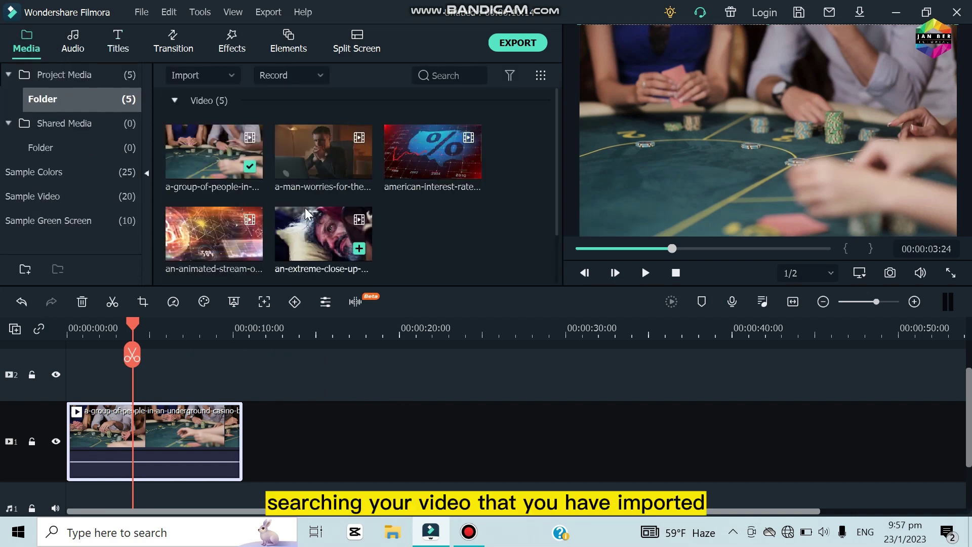
{"action": "left_click_drag", "start_coordinate": [318, 179], "coordinate": [118, 384]}
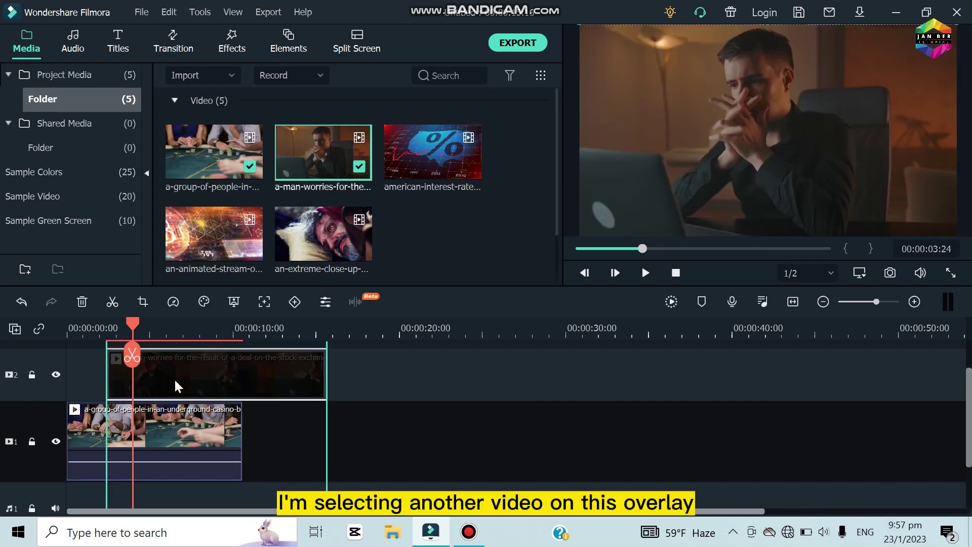
{"action": "left_click_drag", "start_coordinate": [326, 365], "coordinate": [241, 371]}
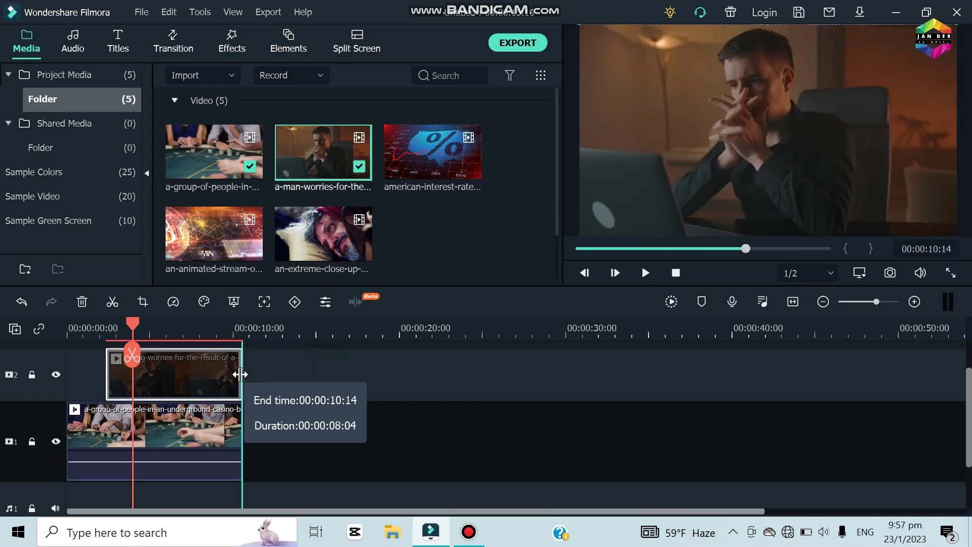
Shrink the a-man-worries overlay to a little under half the frame width and centre it over the casino video.
{"action": "left_click", "coordinate": [666, 123]}
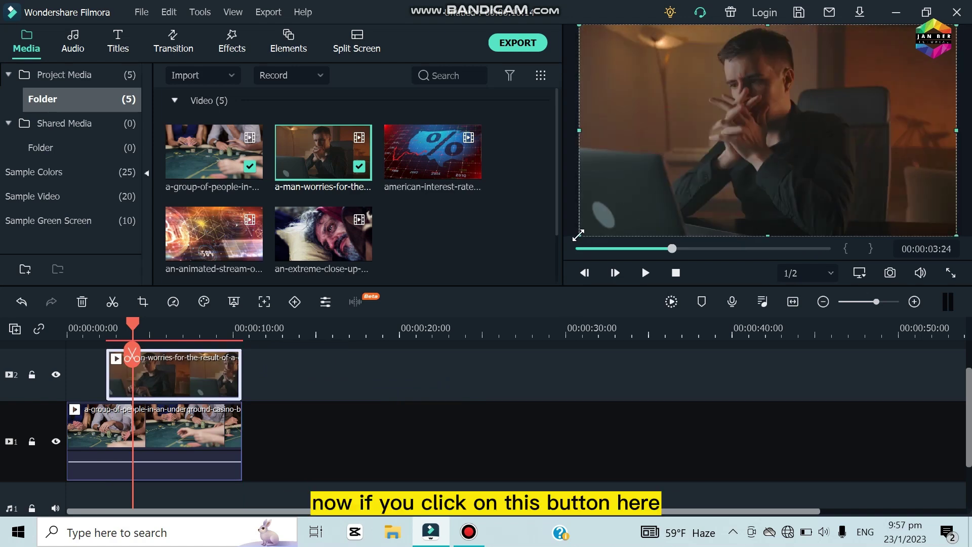
{"action": "left_click_drag", "start_coordinate": [579, 235], "coordinate": [799, 114]}
{"action": "left_click_drag", "start_coordinate": [885, 82], "coordinate": [765, 140]}
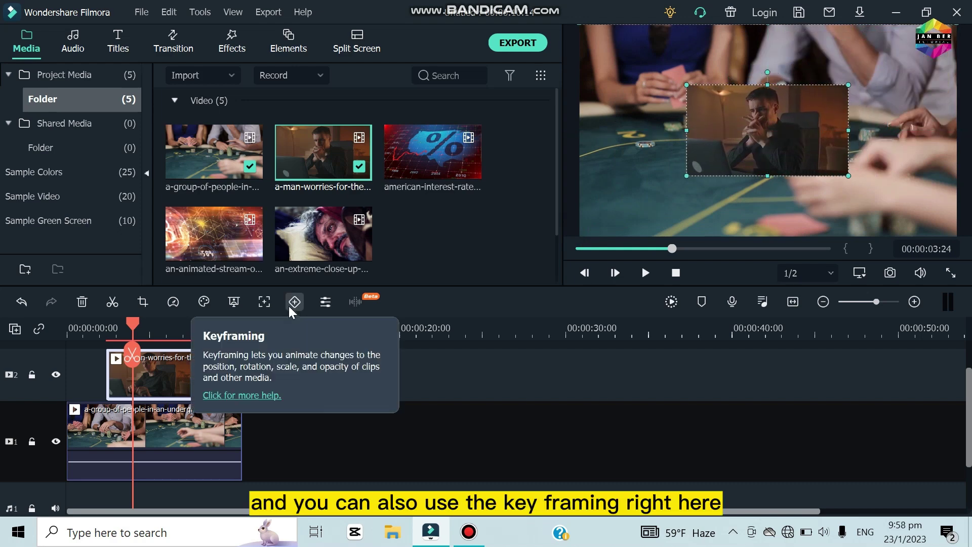
Open the overlay clip's custom keyframe animation, move its keyframe to 00:00:08:11, and add another keyframe at 00:00:05:01.
{"action": "left_click", "coordinate": [289, 304]}
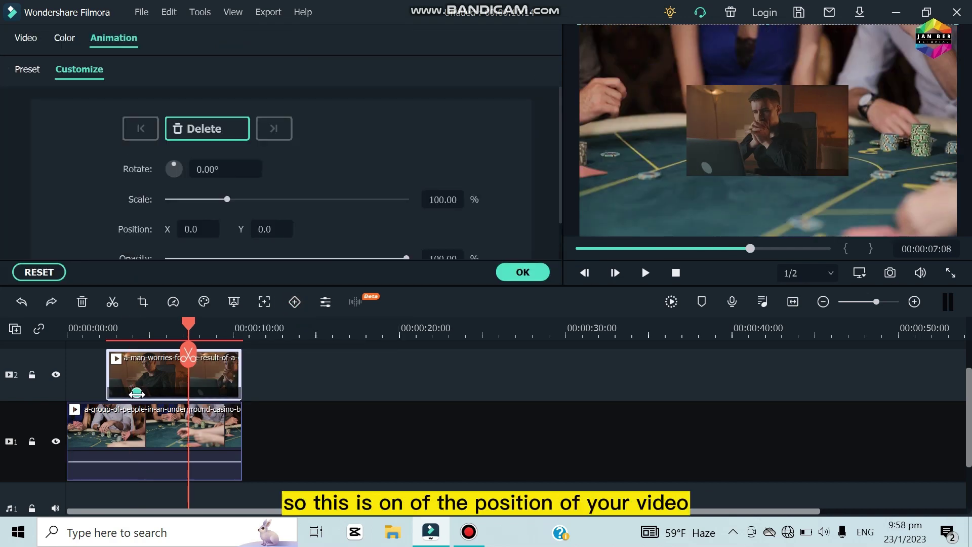
{"action": "left_click_drag", "start_coordinate": [137, 394], "coordinate": [203, 393]}
{"action": "left_click", "coordinate": [202, 393]}
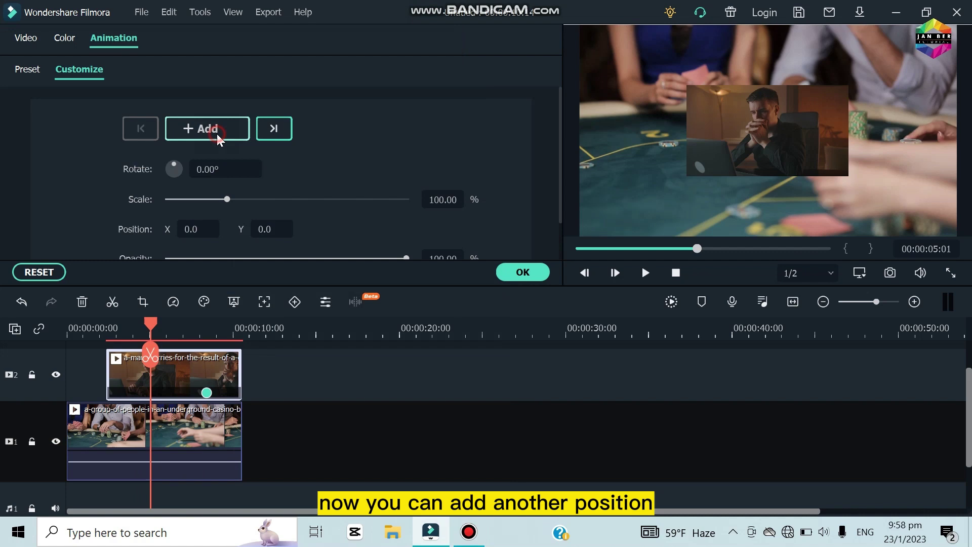
{"action": "left_click", "coordinate": [217, 133]}
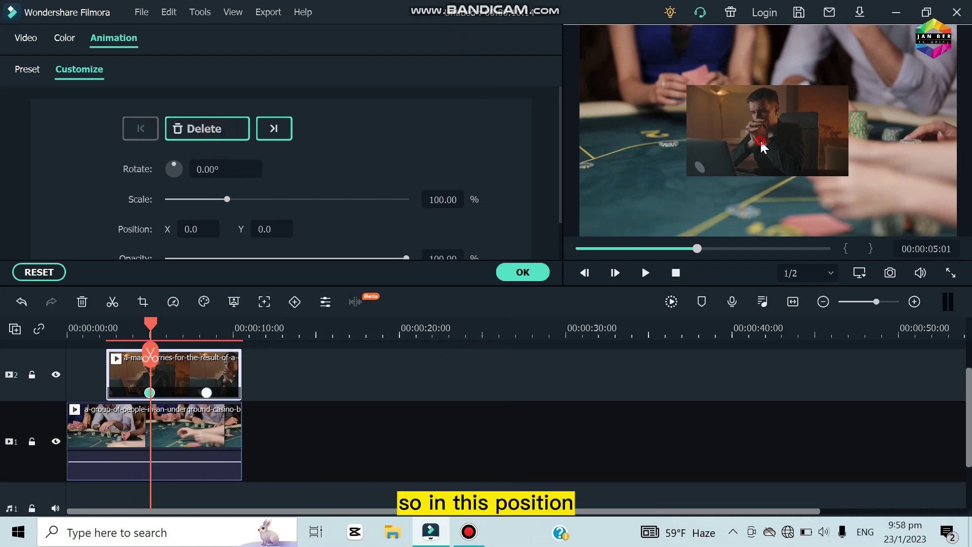
{"action": "mouse_move", "coordinate": [722, 177]}
{"action": "left_click_drag", "start_coordinate": [699, 174], "coordinate": [693, 154]}
At the 00:00:08:11 keyframe, enlarge the overlay to 209.50% scale and recentre it at about X 1.4, Y 0.5.
{"action": "left_click", "coordinate": [206, 393]}
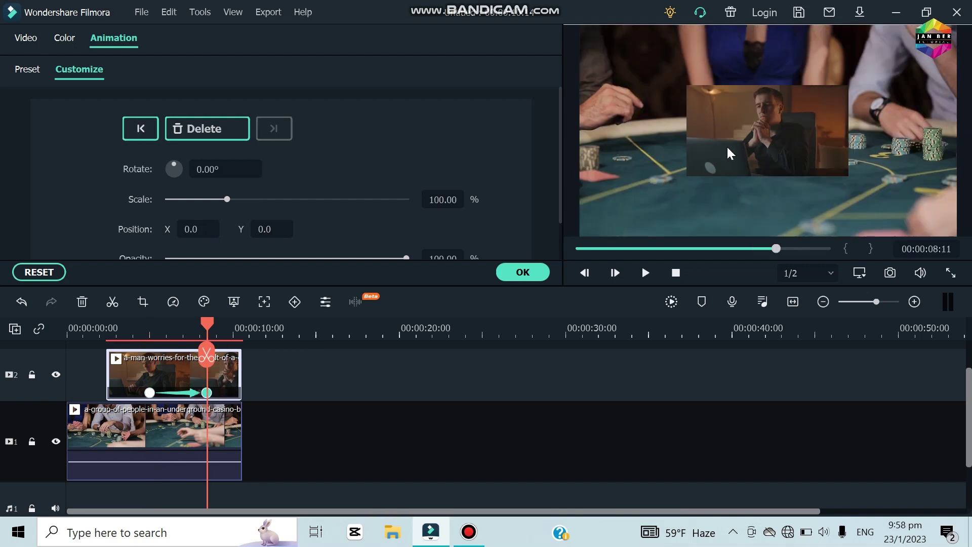
{"action": "left_click", "coordinate": [703, 171]}
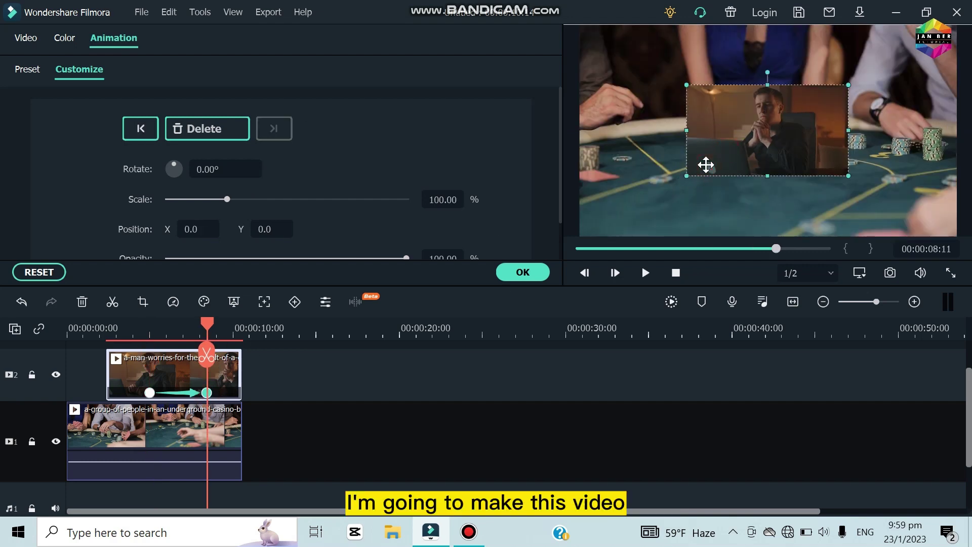
{"action": "left_click_drag", "start_coordinate": [686, 176], "coordinate": [509, 276]}
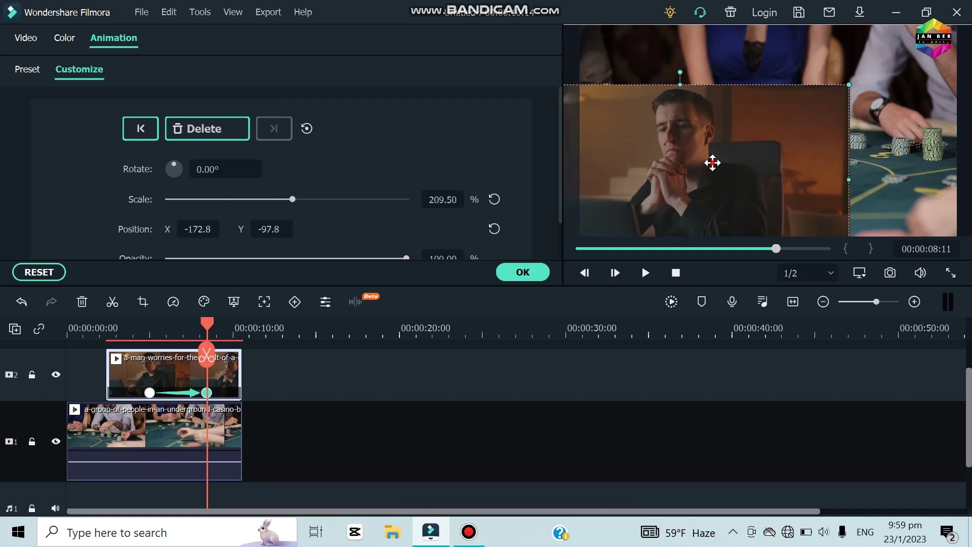
{"action": "left_click_drag", "start_coordinate": [712, 162], "coordinate": [801, 113]}
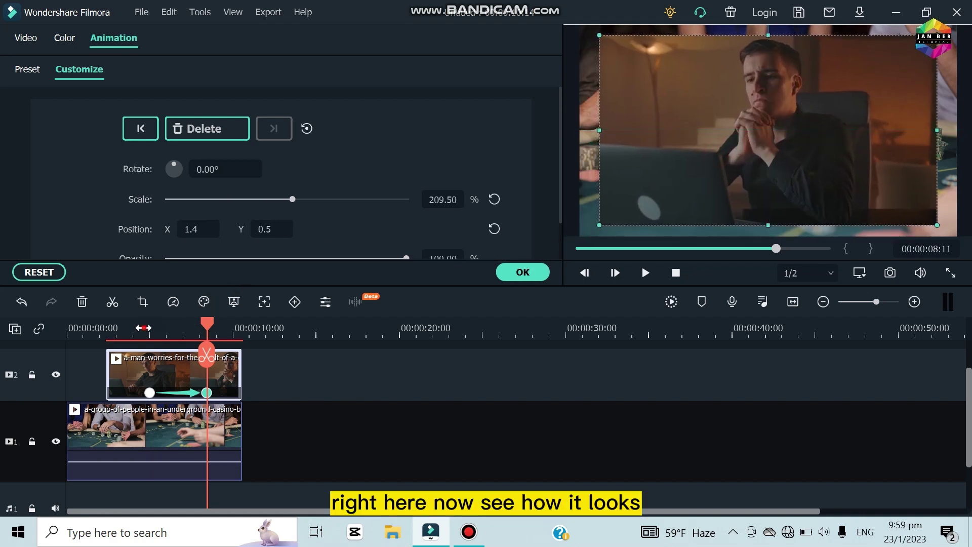
Play back the overlay clip's keyframe animation from around 00:00:04:17 and pause once it passes the second keyframe.
{"action": "left_click", "coordinate": [143, 328]}
{"action": "left_click", "coordinate": [646, 273]}
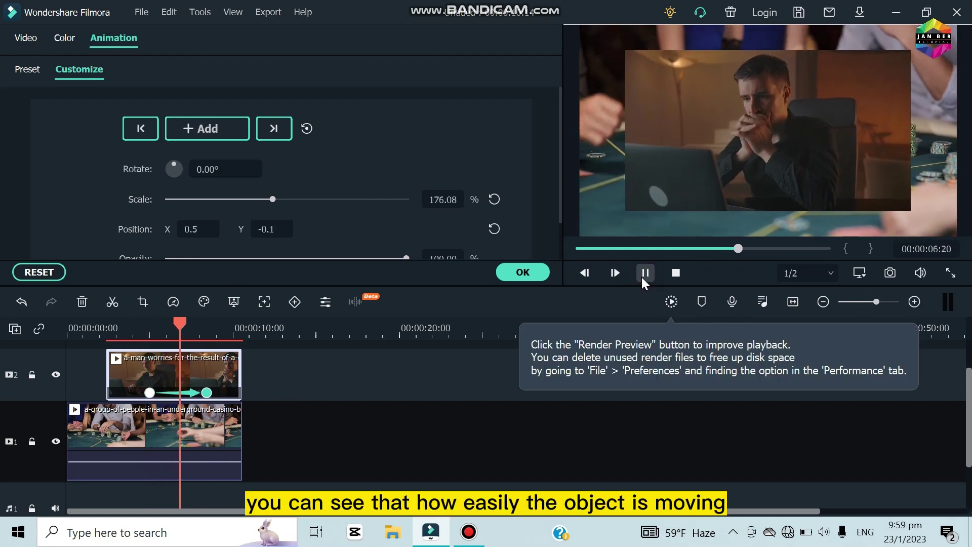
{"action": "left_click", "coordinate": [645, 273]}
{"action": "left_click", "coordinate": [267, 382]}
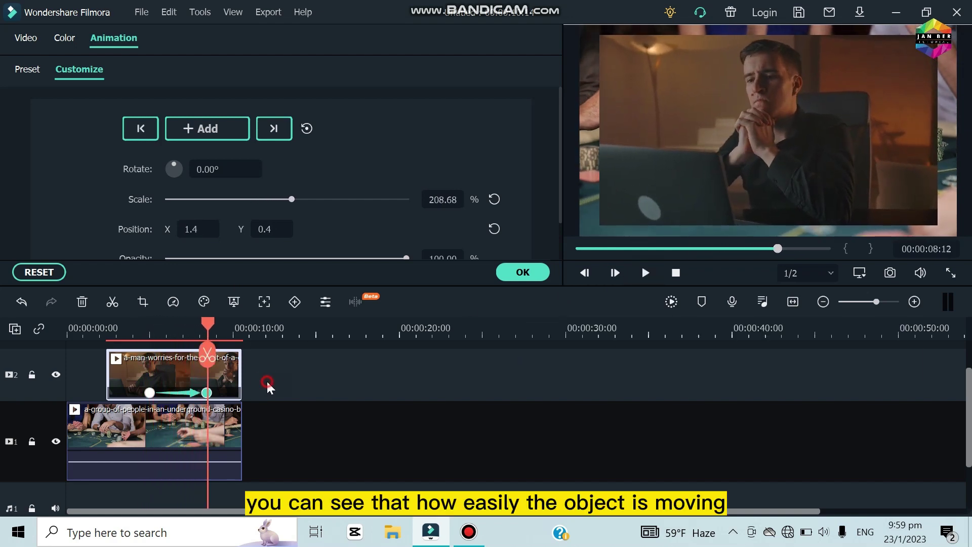
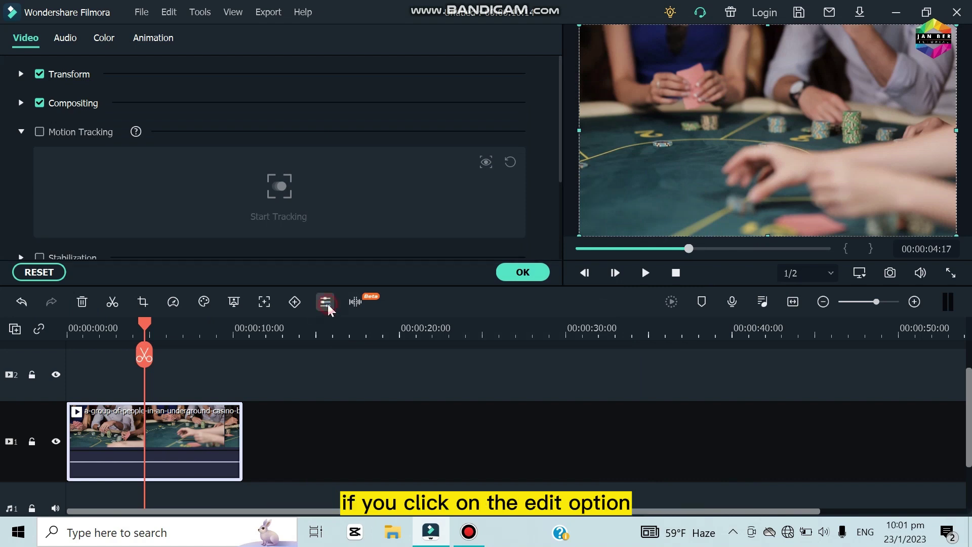
In the casino clip's Transform settings, set the scale to 101.91% and try a horizontal flip, restoring the original orientation.
{"action": "scroll", "coordinate": [56, 132], "scroll_direction": "down", "scroll_amount": 3}
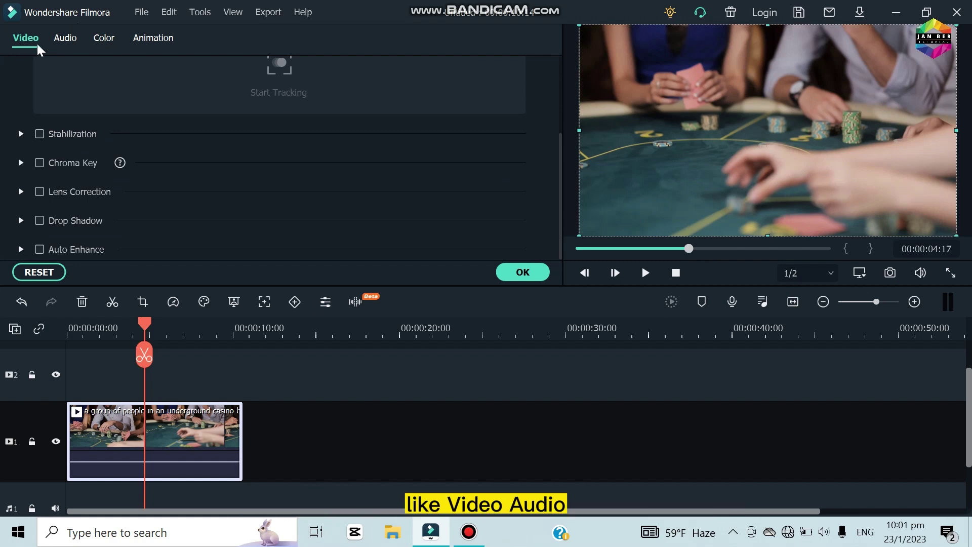
{"action": "scroll", "coordinate": [112, 126], "scroll_direction": "up", "scroll_amount": 3}
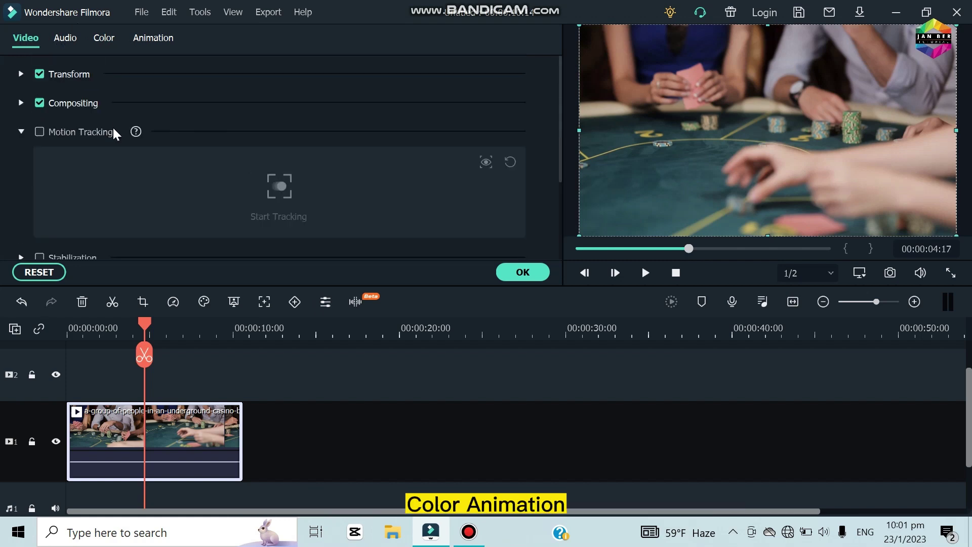
{"action": "left_click", "coordinate": [20, 74]}
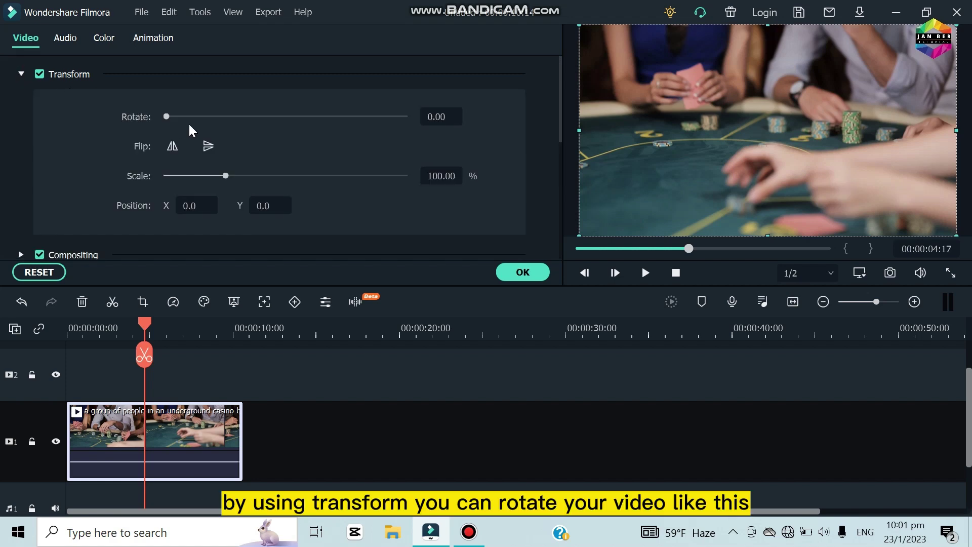
{"action": "mouse_move", "coordinate": [167, 118]}
{"action": "left_mouse_down"}
{"action": "mouse_move", "coordinate": [217, 119]}
{"action": "mouse_move", "coordinate": [159, 121]}
{"action": "left_mouse_up"}
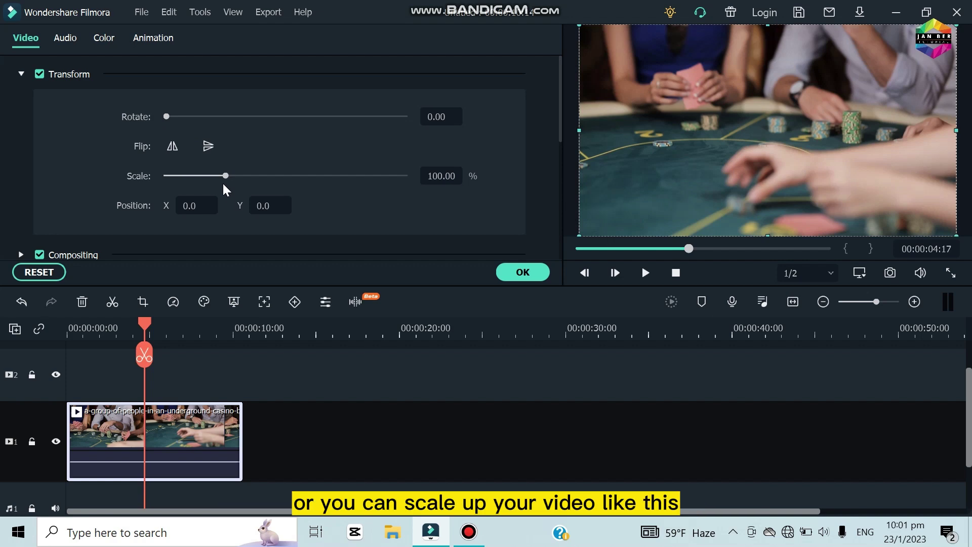
{"action": "mouse_move", "coordinate": [225, 177]}
{"action": "left_mouse_down"}
{"action": "mouse_move", "coordinate": [245, 177]}
{"action": "mouse_move", "coordinate": [210, 178]}
{"action": "mouse_move", "coordinate": [227, 177]}
{"action": "left_mouse_up"}
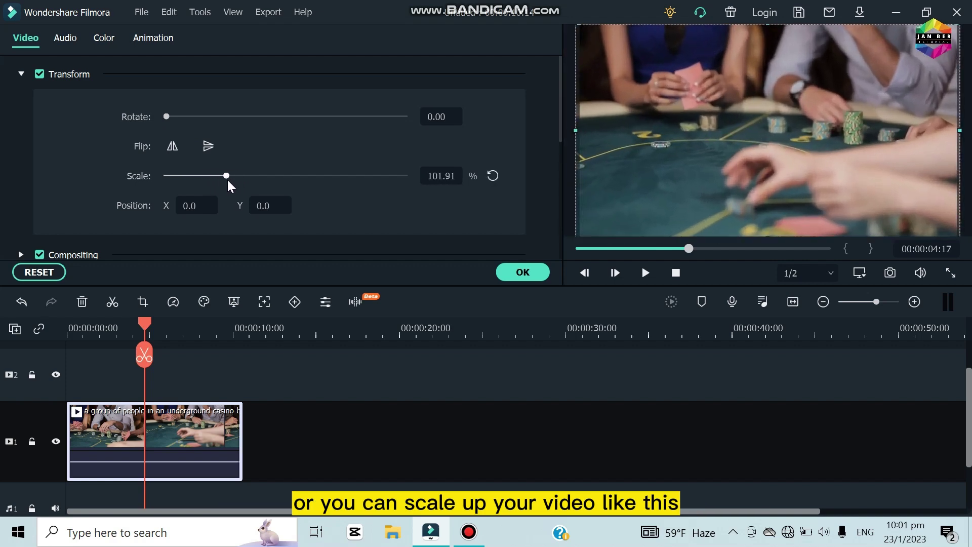
{"action": "left_click", "coordinate": [172, 146]}
{"action": "left_click", "coordinate": [173, 147]}
Review the blending modes in the casino clip's Compositing settings, keep Normal, and close the clip's settings.
{"action": "scroll", "coordinate": [227, 160], "scroll_direction": "down", "scroll_amount": 5}
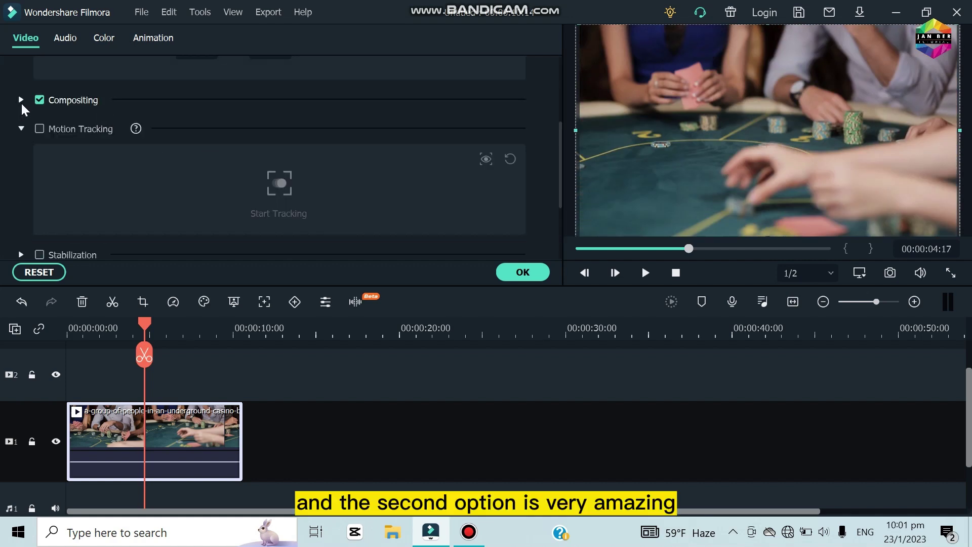
{"action": "left_click", "coordinate": [20, 100]}
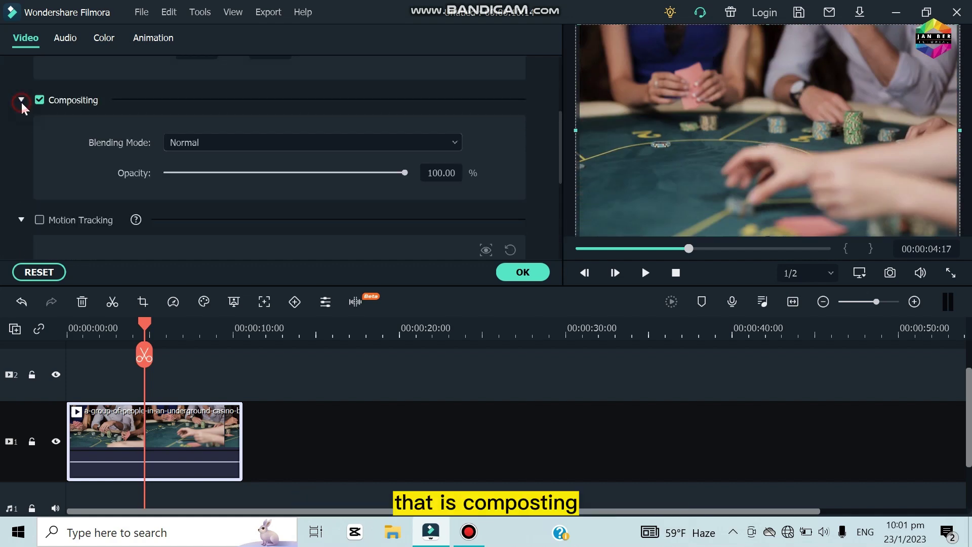
{"action": "left_click", "coordinate": [220, 144]}
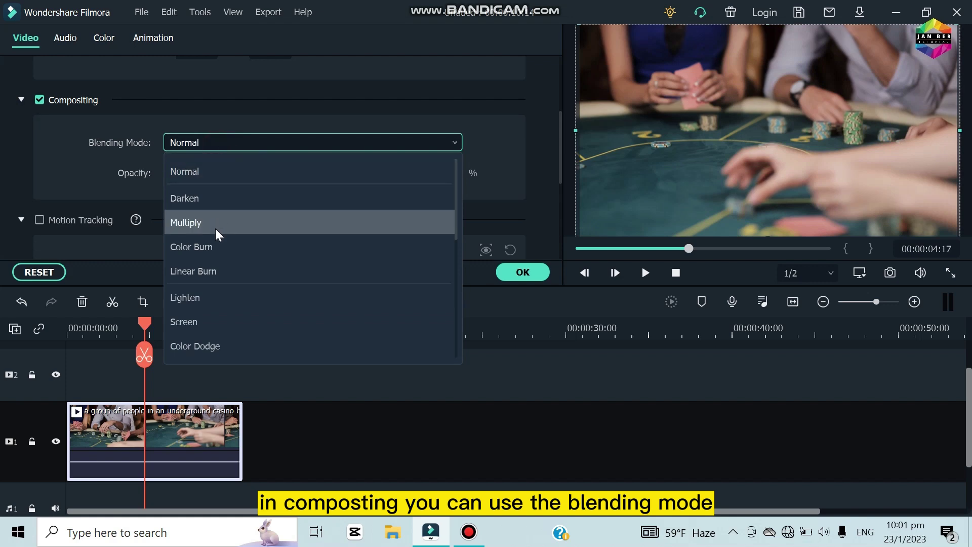
{"action": "key", "text": "Escape"}
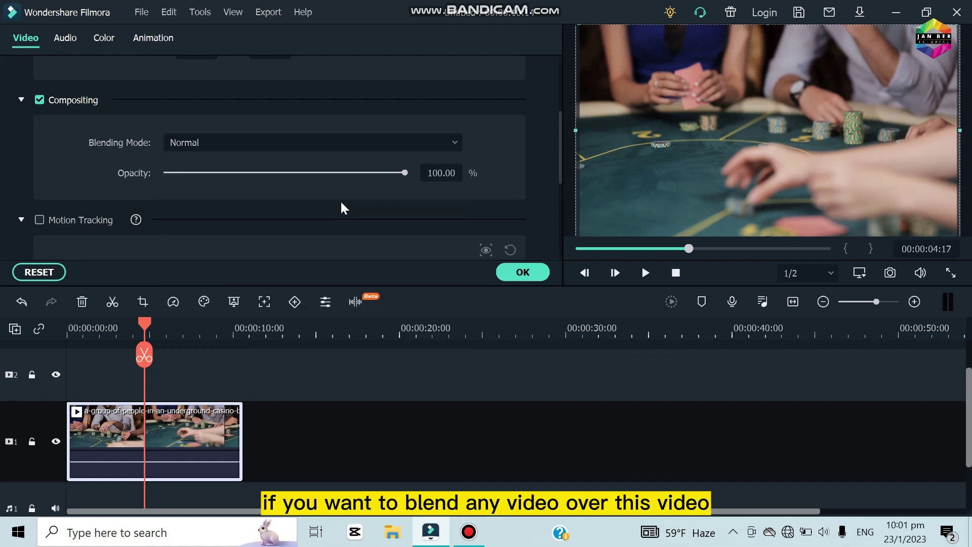
{"action": "left_click", "coordinate": [509, 272]}
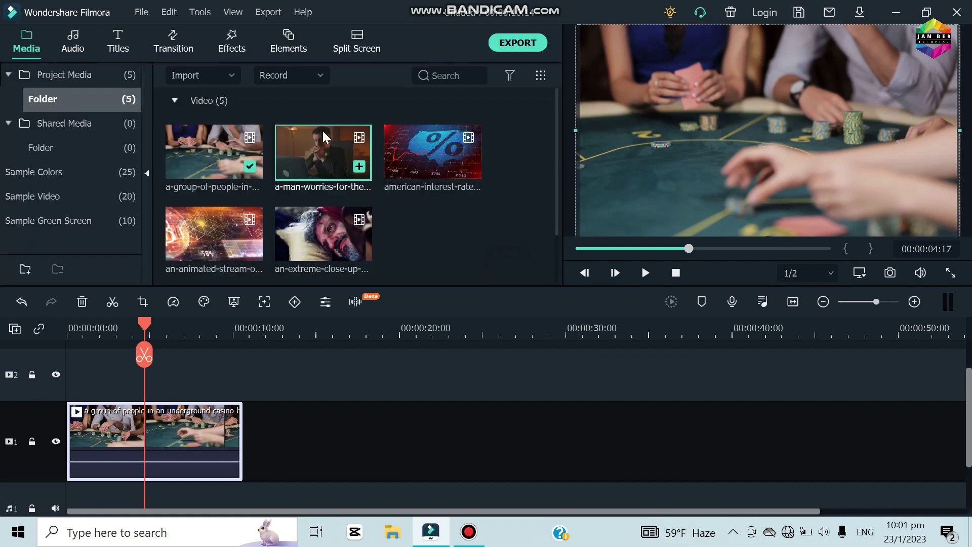
Place the american-interest-rates clip at the start of video track 2 and trim its end to match the casino clip.
{"action": "left_click", "coordinate": [257, 349]}
{"action": "left_click_drag", "start_coordinate": [392, 175], "coordinate": [41, 376]}
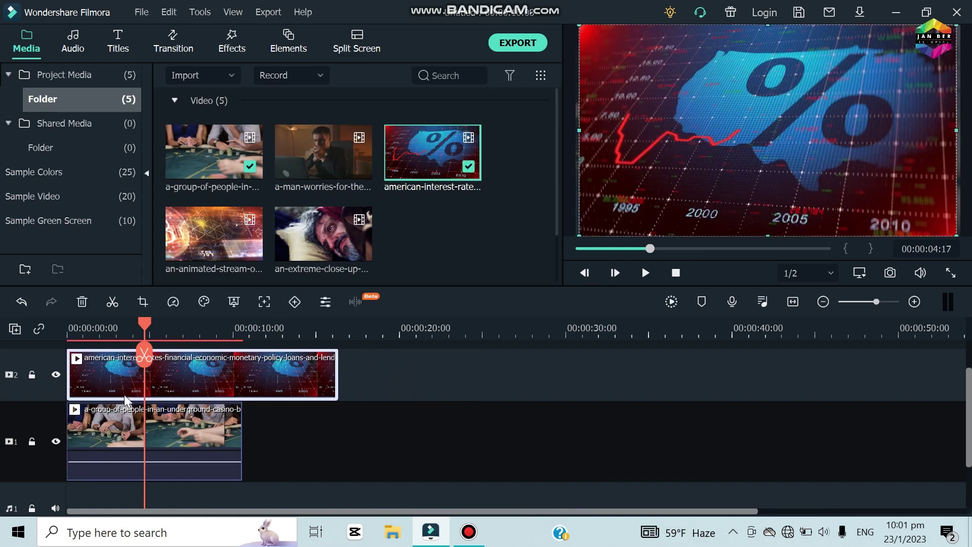
{"action": "left_click_drag", "start_coordinate": [336, 387], "coordinate": [241, 389]}
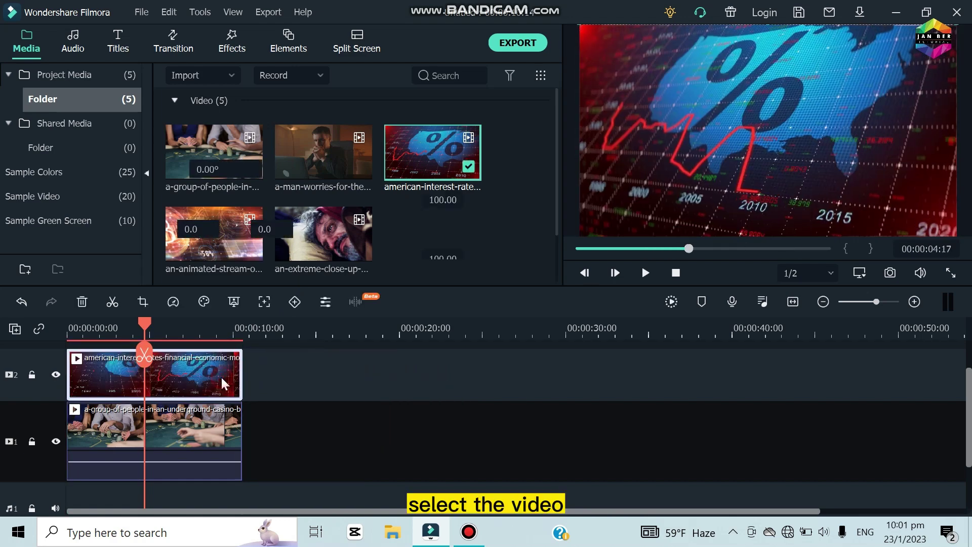
Open the american-interest-rates overlay's Compositing settings and set its blending mode to Multiply.
{"action": "double_click", "coordinate": [221, 375]}
{"action": "left_click", "coordinate": [21, 42]}
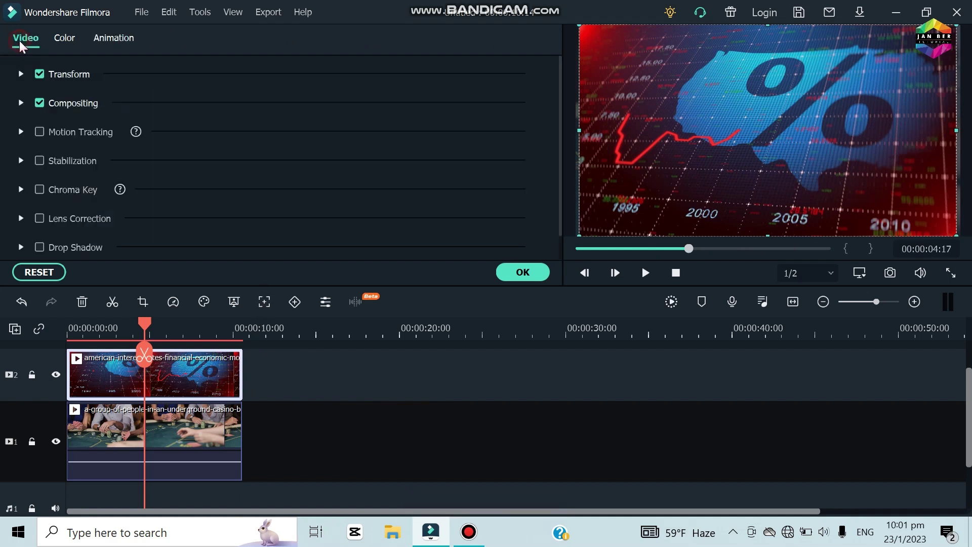
{"action": "left_click", "coordinate": [21, 103]}
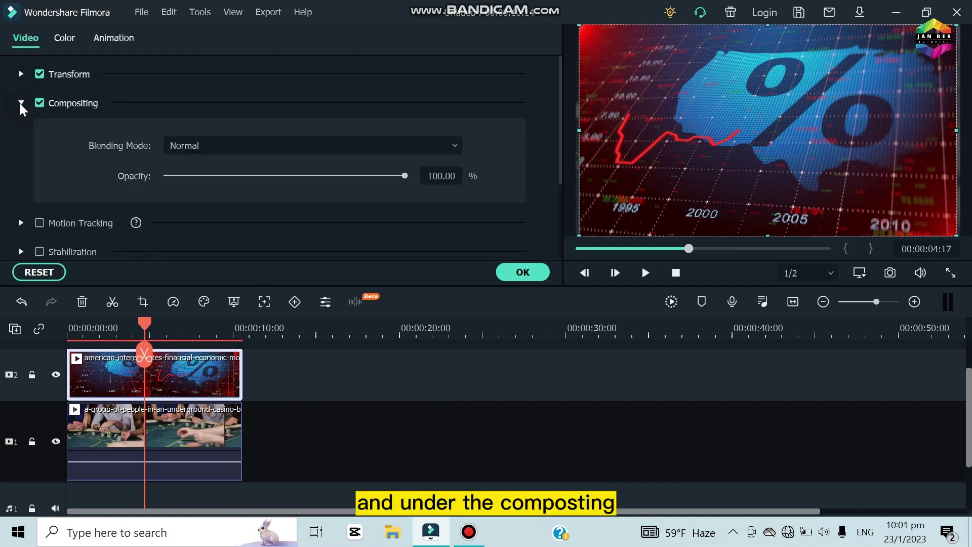
{"action": "left_click", "coordinate": [201, 143]}
{"action": "left_click", "coordinate": [202, 225]}
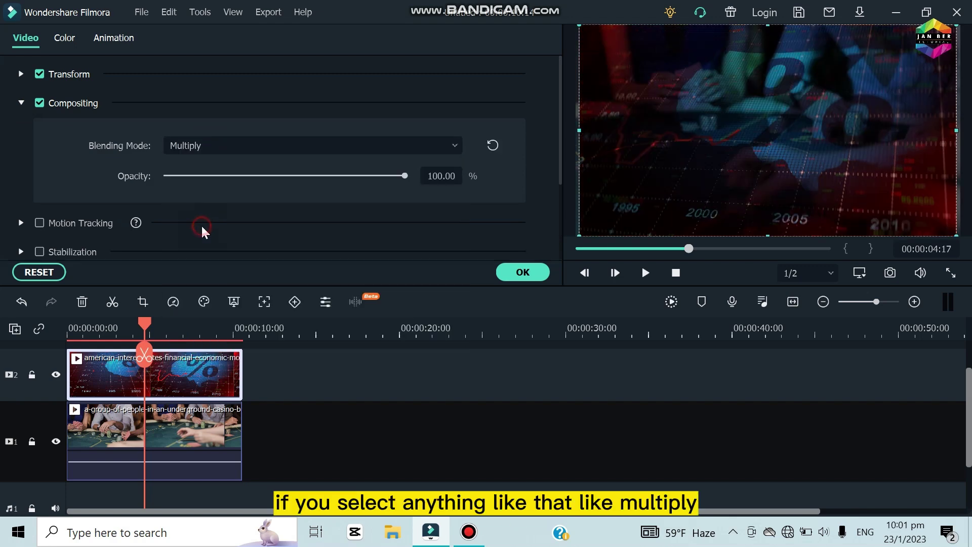
Try the Color Burn, Linear Burn and Lighten blending modes on the overlay, and delete the overlay clip.
{"action": "scroll", "coordinate": [207, 147], "scroll_direction": "down", "scroll_amount": 1}
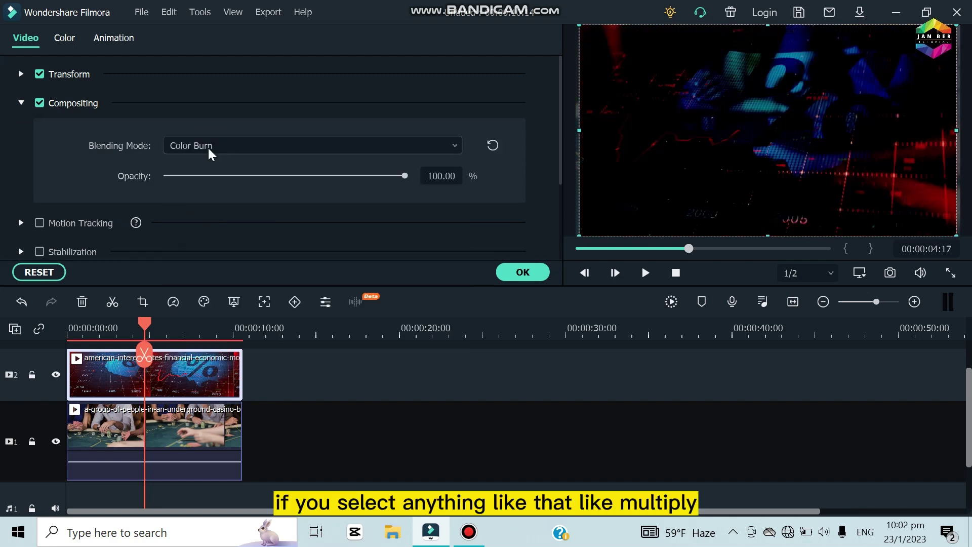
{"action": "scroll", "coordinate": [208, 147], "scroll_direction": "down", "scroll_amount": 1}
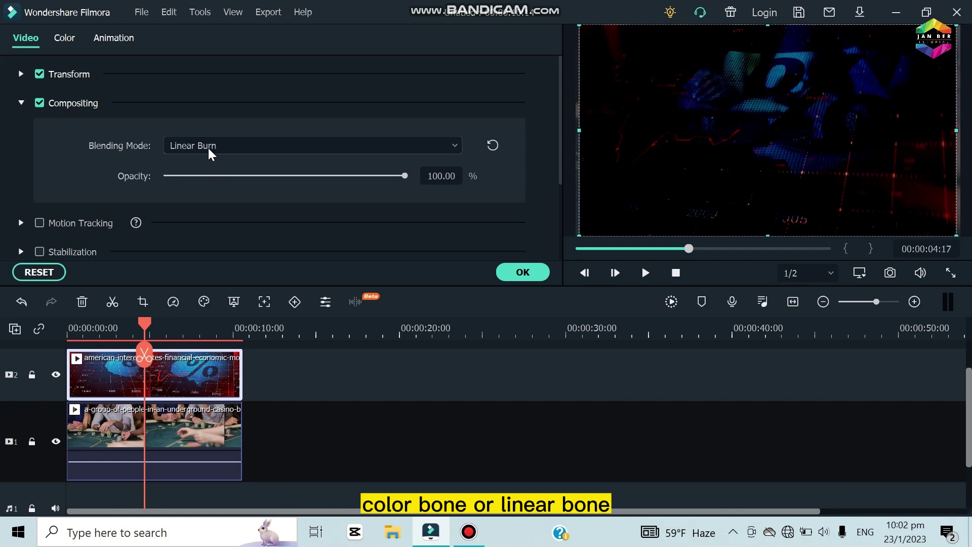
{"action": "scroll", "coordinate": [207, 147], "scroll_direction": "down", "scroll_amount": 1}
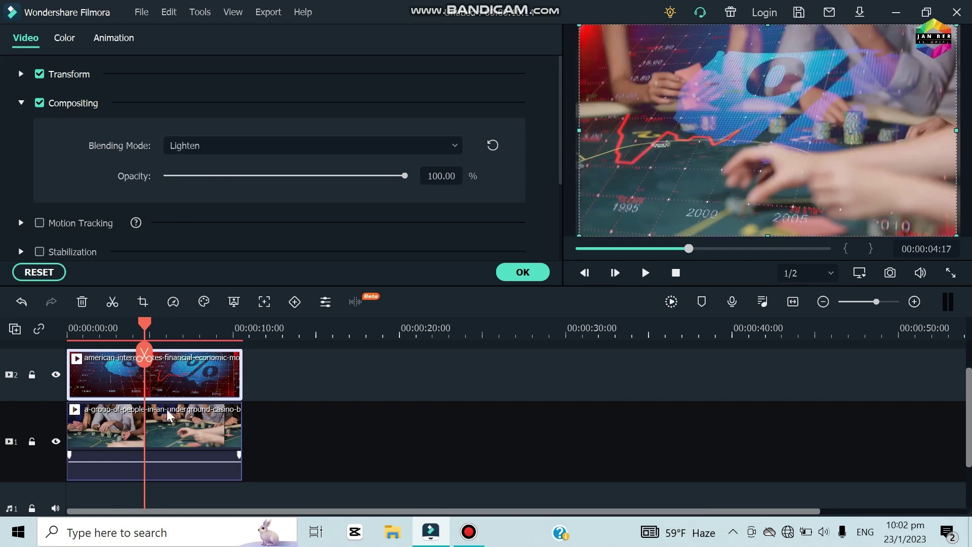
{"action": "key", "text": "Delete"}
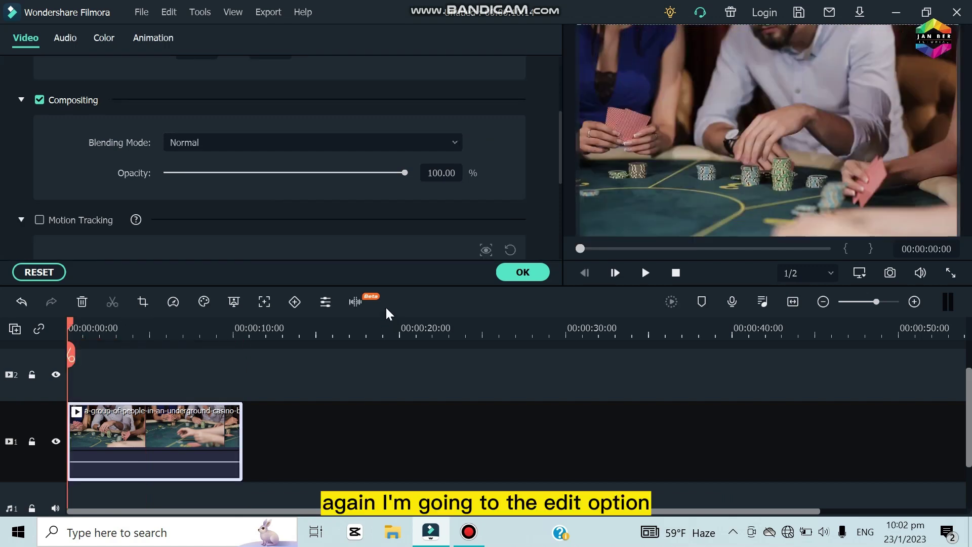
Enable Lens Correction in the casino clip's video settings, browse the camera model profiles, and turn the correction off again.
{"action": "left_click", "coordinate": [327, 302]}
{"action": "scroll", "coordinate": [106, 135], "scroll_direction": "down", "scroll_amount": 2}
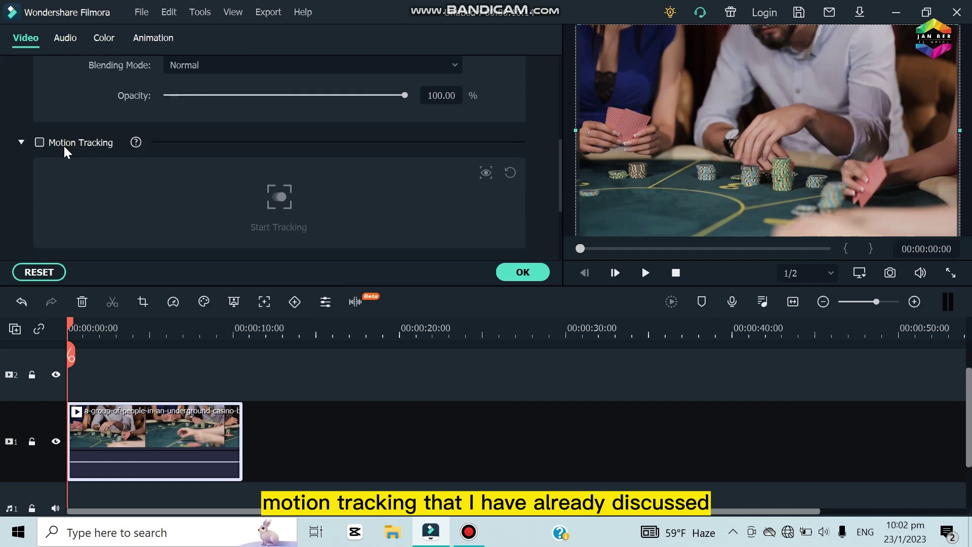
{"action": "scroll", "coordinate": [65, 146], "scroll_direction": "down", "scroll_amount": 3}
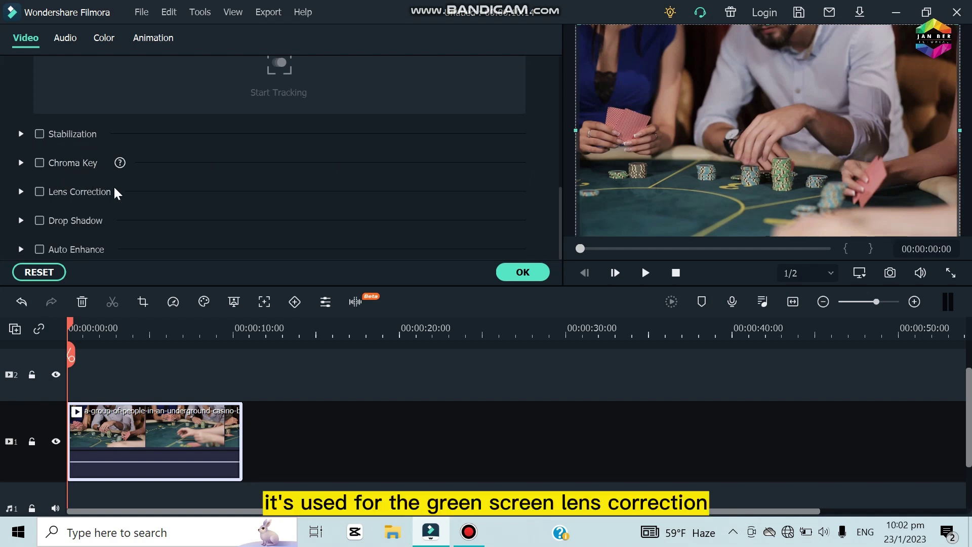
{"action": "left_click", "coordinate": [73, 196]}
{"action": "scroll", "coordinate": [126, 202], "scroll_direction": "down", "scroll_amount": 2}
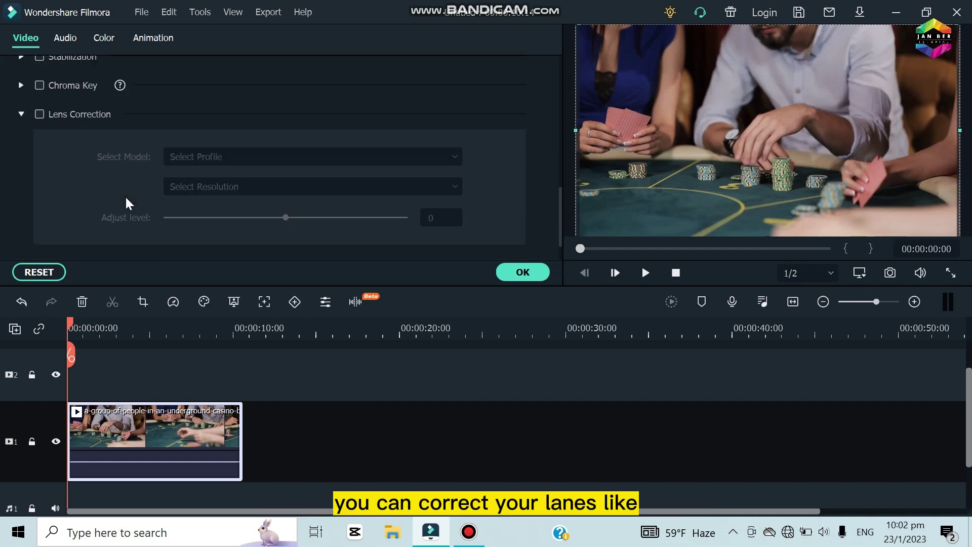
{"action": "left_click", "coordinate": [62, 115]}
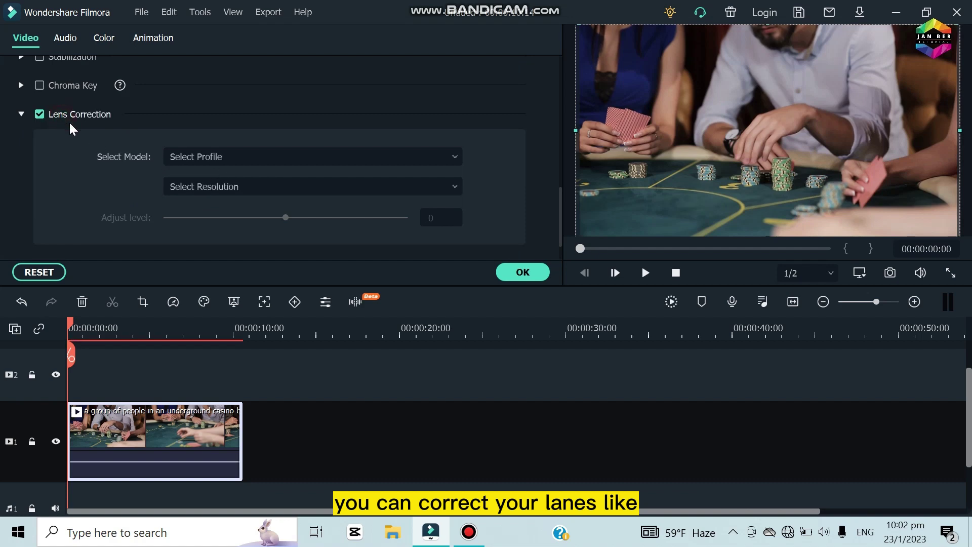
{"action": "left_click", "coordinate": [269, 157]}
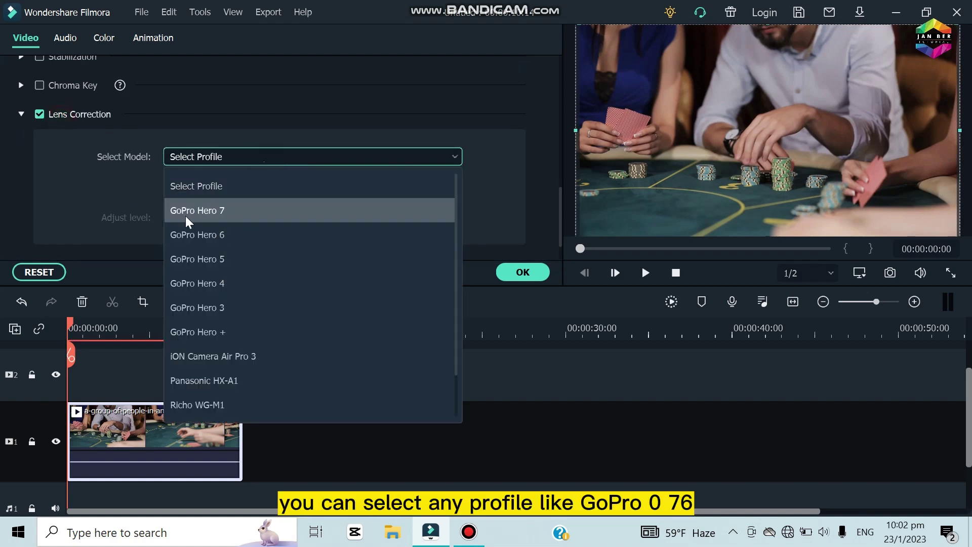
{"action": "left_click", "coordinate": [41, 115]}
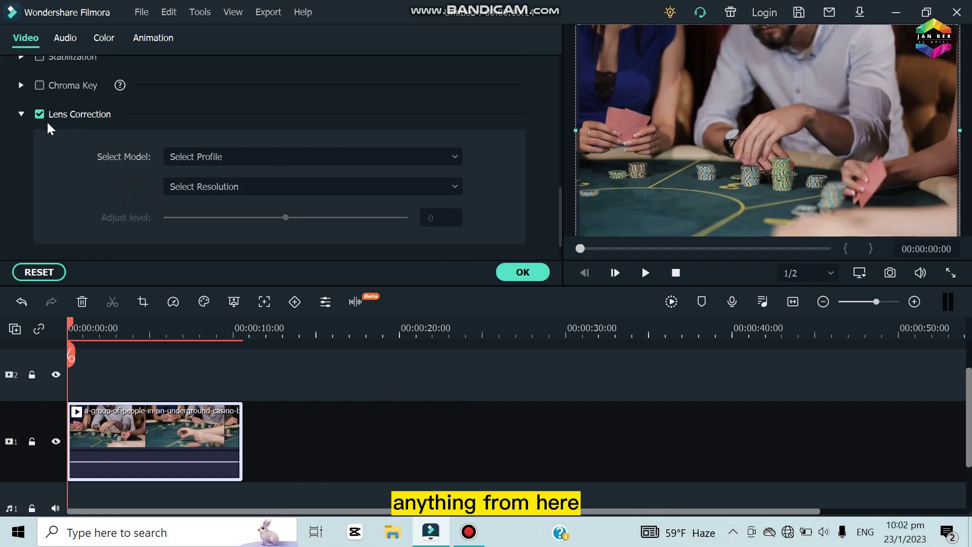
{"action": "left_click", "coordinate": [38, 114]}
Enable Drop Shadow on the casino clip, review its distance, blur, opacity, colour and direction options, and turn it off again.
{"action": "scroll", "coordinate": [57, 136], "scroll_direction": "down", "scroll_amount": 1}
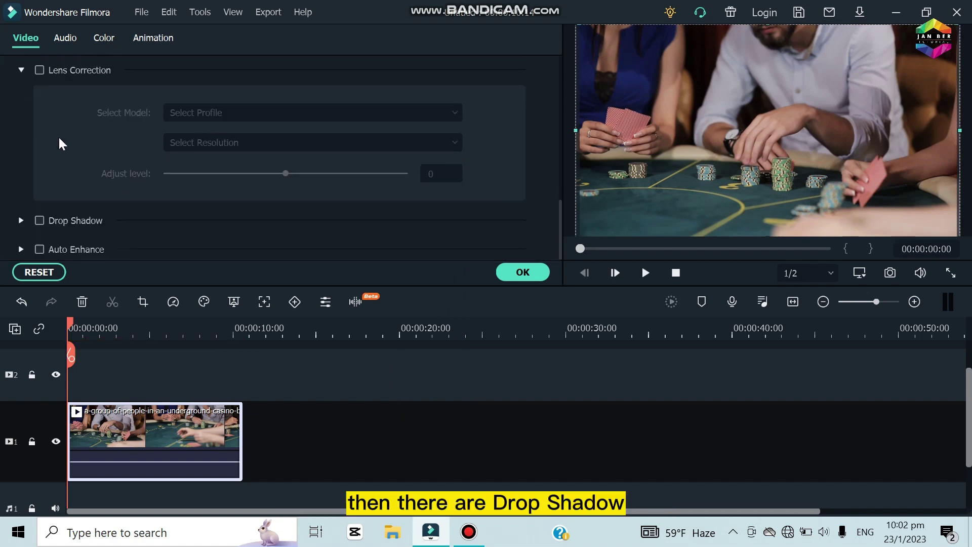
{"action": "left_click", "coordinate": [45, 222]}
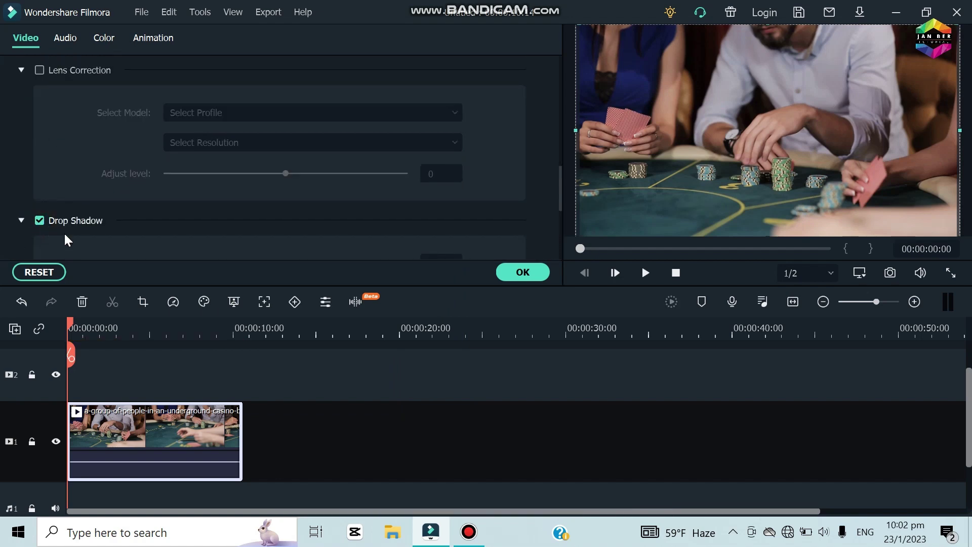
{"action": "scroll", "coordinate": [301, 231], "scroll_direction": "down", "scroll_amount": 2}
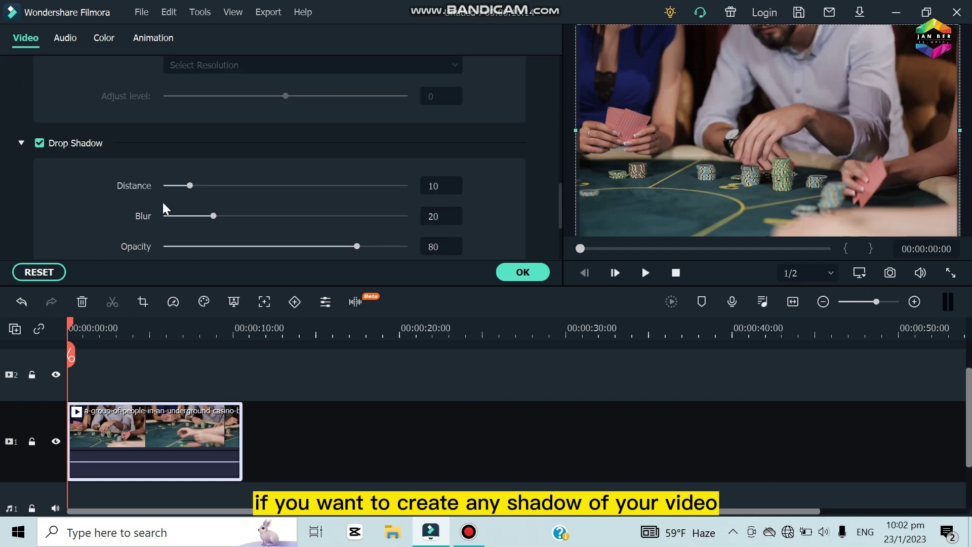
{"action": "scroll", "coordinate": [219, 200], "scroll_direction": "down", "scroll_amount": 2}
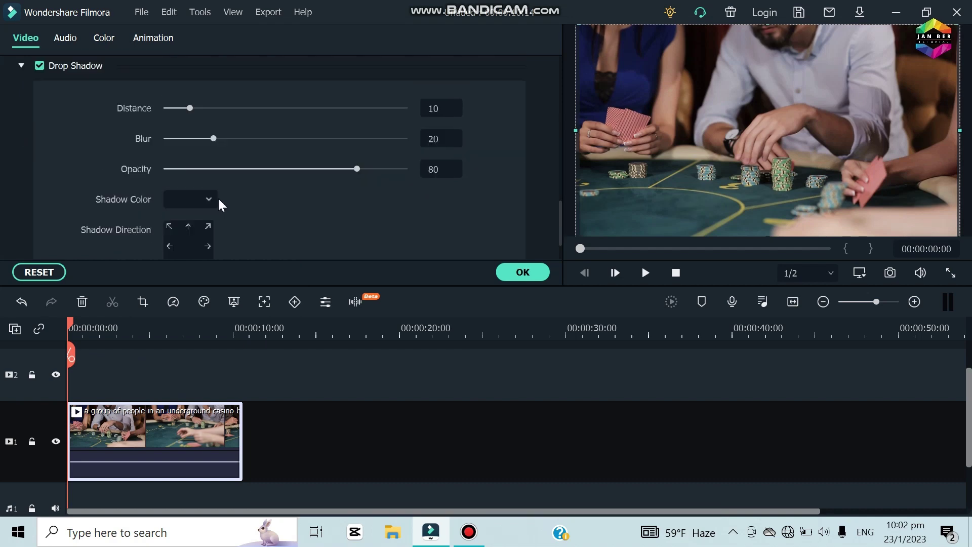
{"action": "left_click", "coordinate": [40, 65]}
{"action": "left_click", "coordinate": [21, 66]}
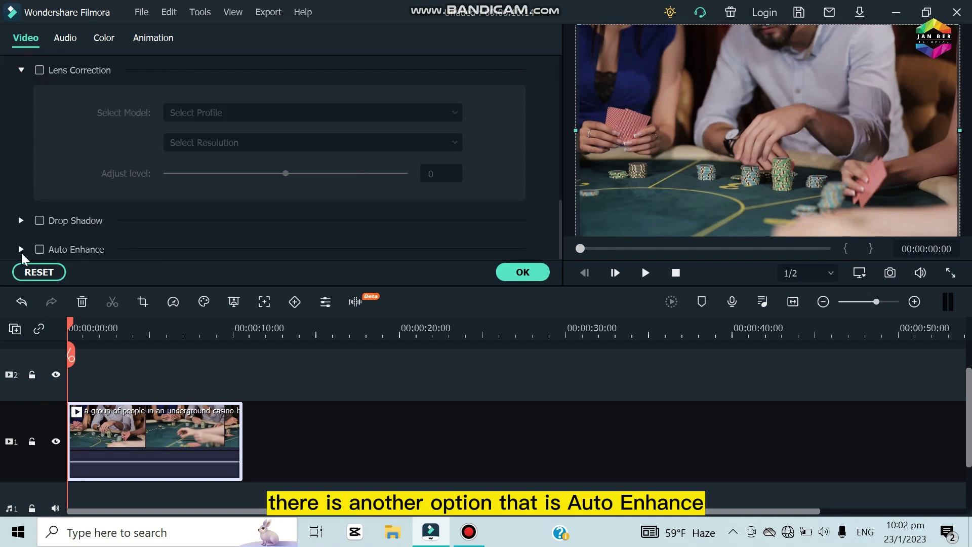
Enable Auto Enhance on the casino clip with the amount at 50.
{"action": "left_click", "coordinate": [39, 251]}
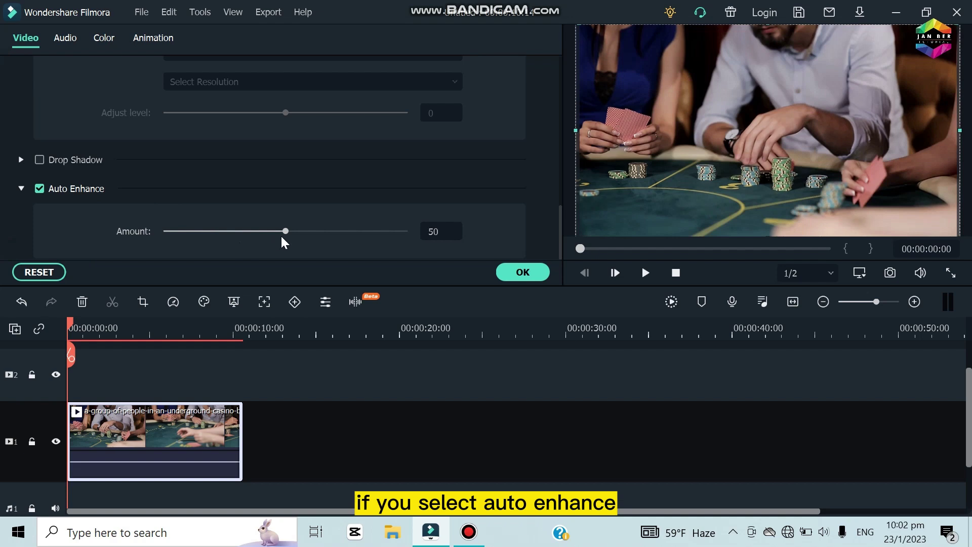
{"action": "mouse_move", "coordinate": [283, 237]}
{"action": "left_mouse_down"}
{"action": "mouse_move", "coordinate": [222, 244]}
{"action": "mouse_move", "coordinate": [344, 242]}
{"action": "mouse_move", "coordinate": [265, 243]}
{"action": "mouse_move", "coordinate": [286, 245]}
{"action": "left_mouse_up"}
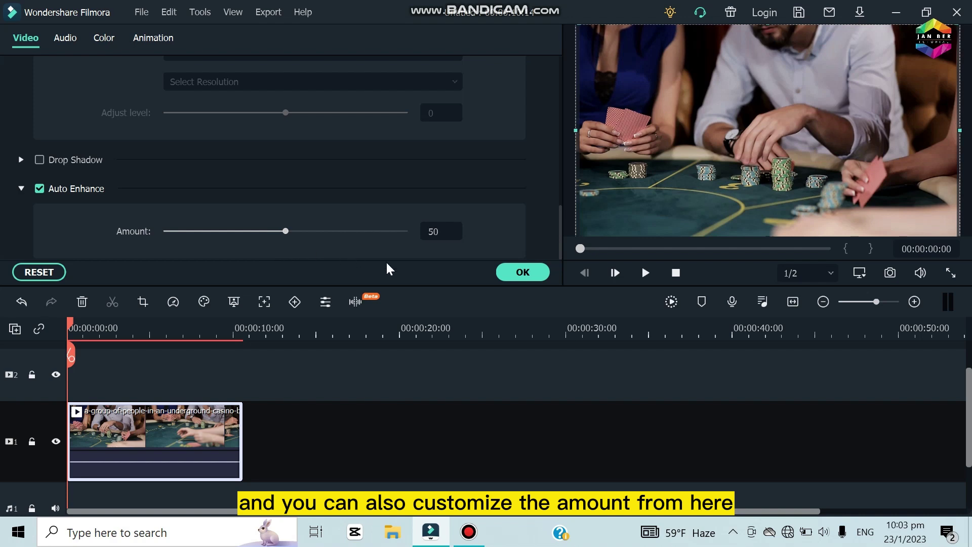
Confirm the casino clip's settings and browse the included audio library, including the Young & Bright and Tender & Sentimental categories.
{"action": "key", "text": "Return"}
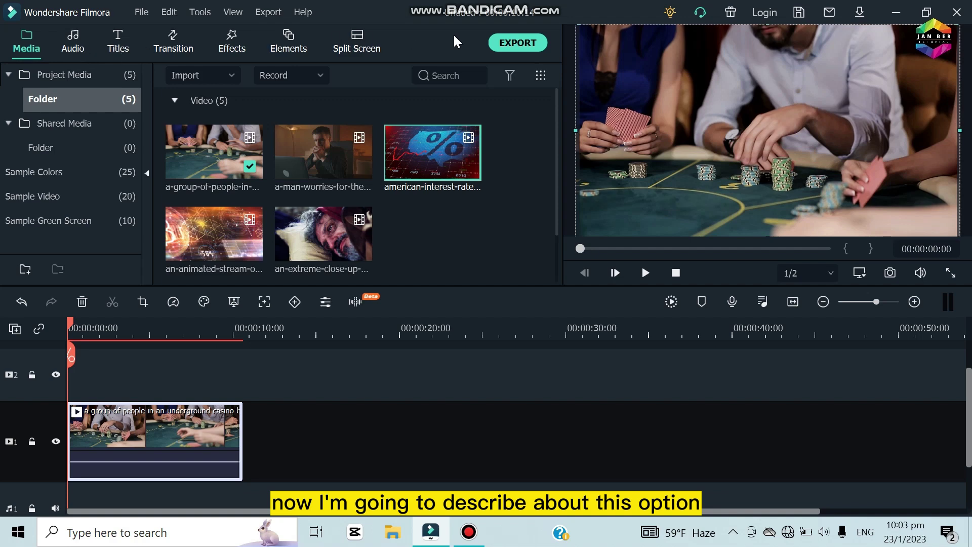
{"action": "left_click", "coordinate": [73, 44]}
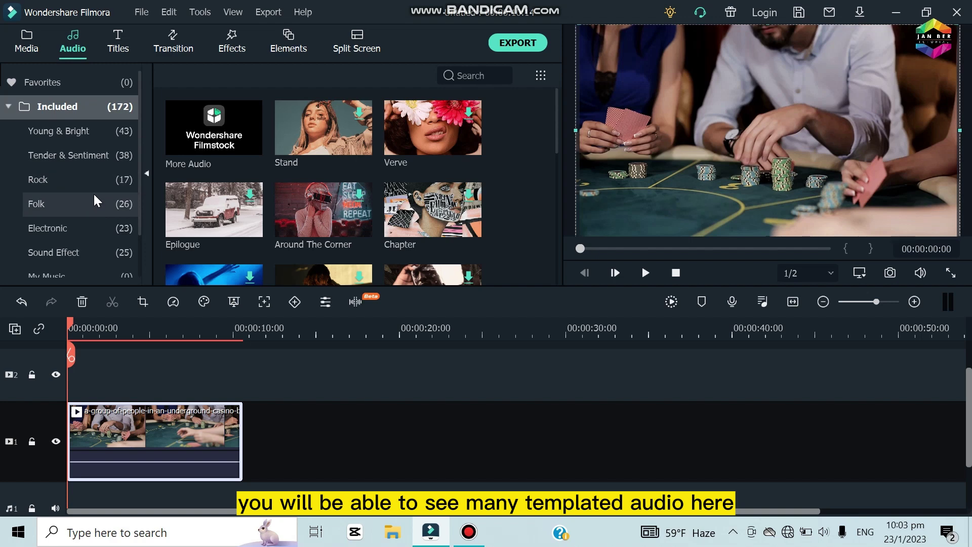
{"action": "scroll", "coordinate": [94, 198], "scroll_direction": "down", "scroll_amount": 2}
{"action": "scroll", "coordinate": [94, 200], "scroll_direction": "up", "scroll_amount": 2}
{"action": "scroll", "coordinate": [93, 200], "scroll_direction": "down", "scroll_amount": 2}
{"action": "scroll", "coordinate": [91, 197], "scroll_direction": "up", "scroll_amount": 2}
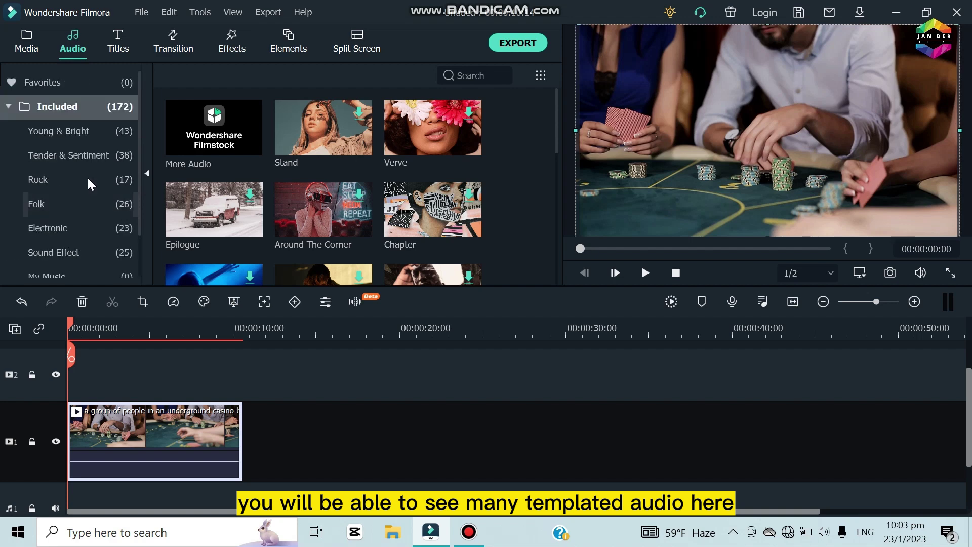
{"action": "left_click", "coordinate": [81, 131]}
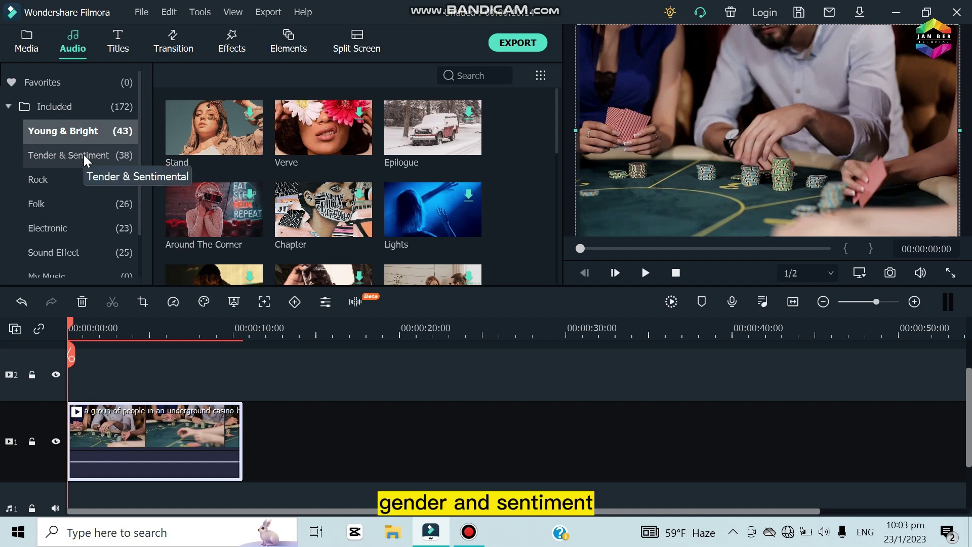
{"action": "left_click", "coordinate": [83, 155]}
{"action": "scroll", "coordinate": [75, 241], "scroll_direction": "down", "scroll_amount": 2}
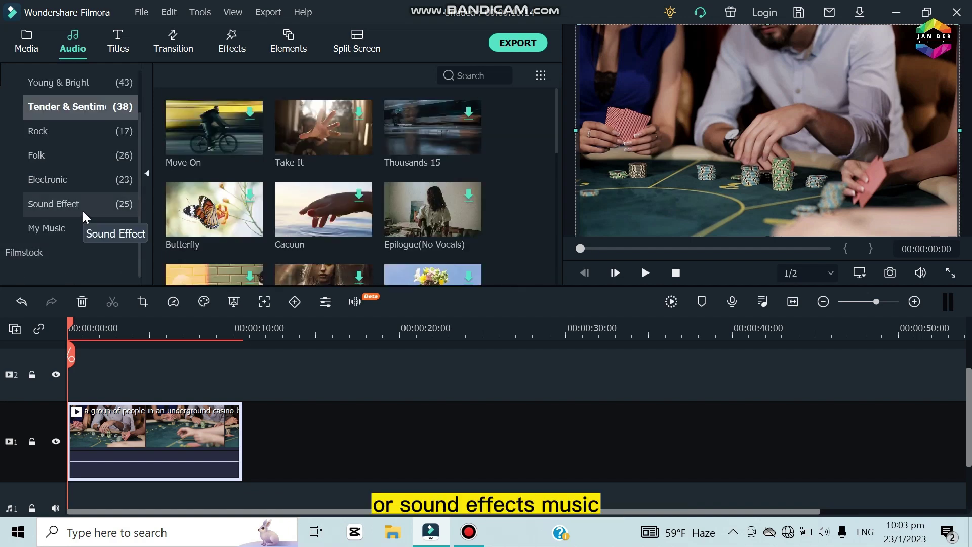
{"action": "scroll", "coordinate": [83, 212], "scroll_direction": "up", "scroll_amount": 2}
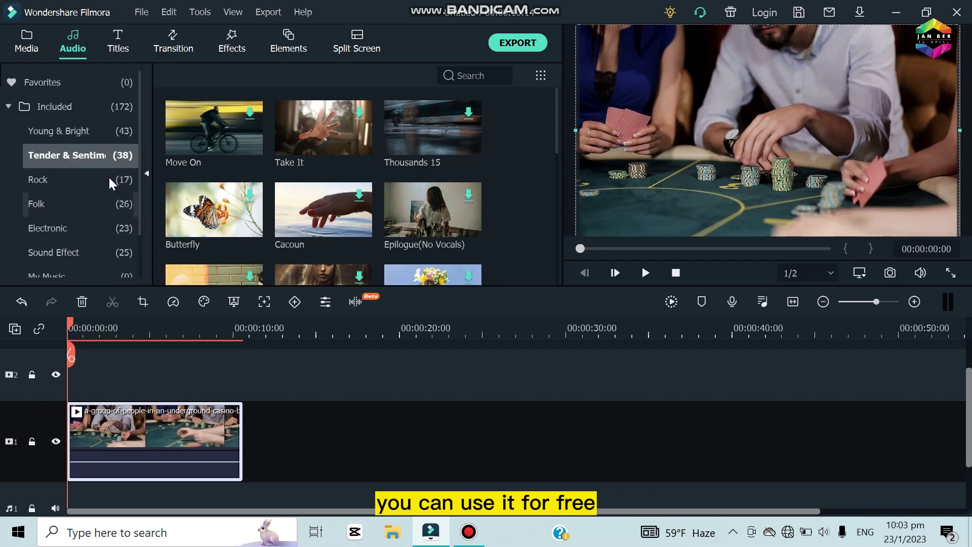
Browse the Lower 3rds and Titles templates, and place Title 2 on video track 2 at the timeline start.
{"action": "left_click", "coordinate": [115, 45]}
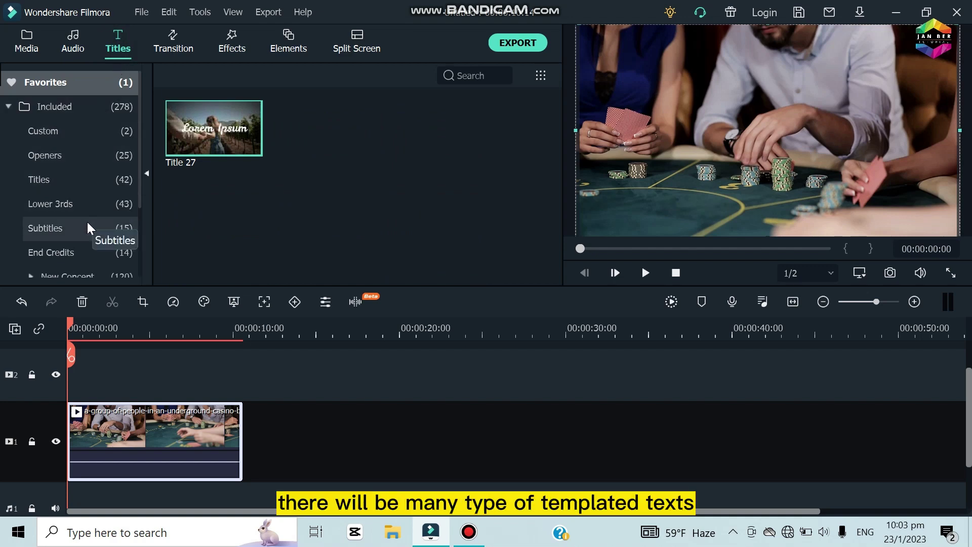
{"action": "left_click", "coordinate": [84, 204]}
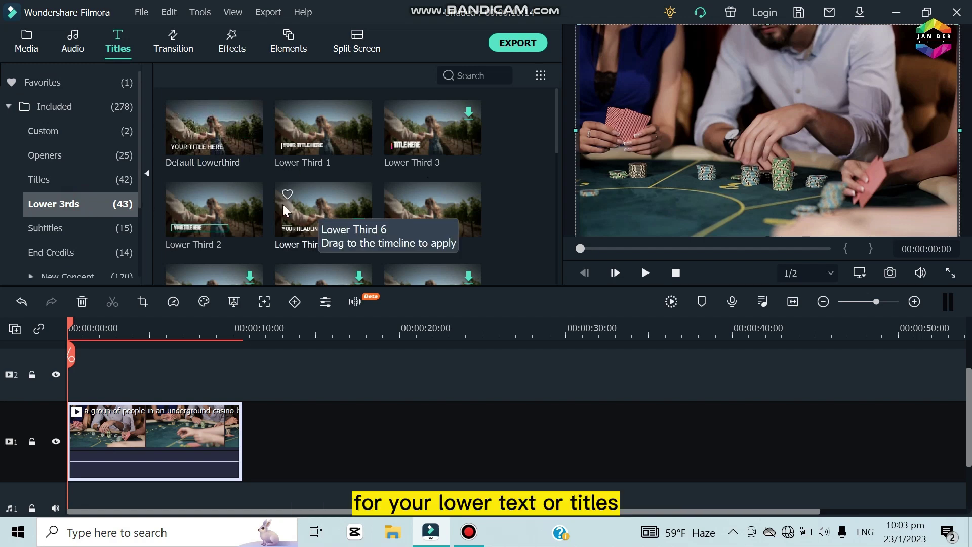
{"action": "left_click", "coordinate": [102, 180]}
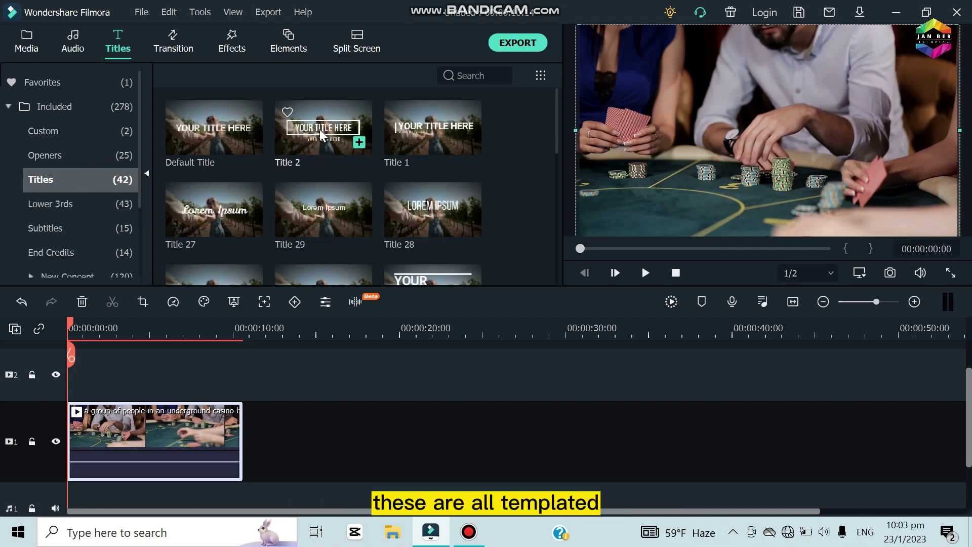
{"action": "left_click_drag", "start_coordinate": [321, 134], "coordinate": [20, 375]}
Open the main title text for editing, select all of its text, and close the text editor.
{"action": "double_click", "coordinate": [844, 126]}
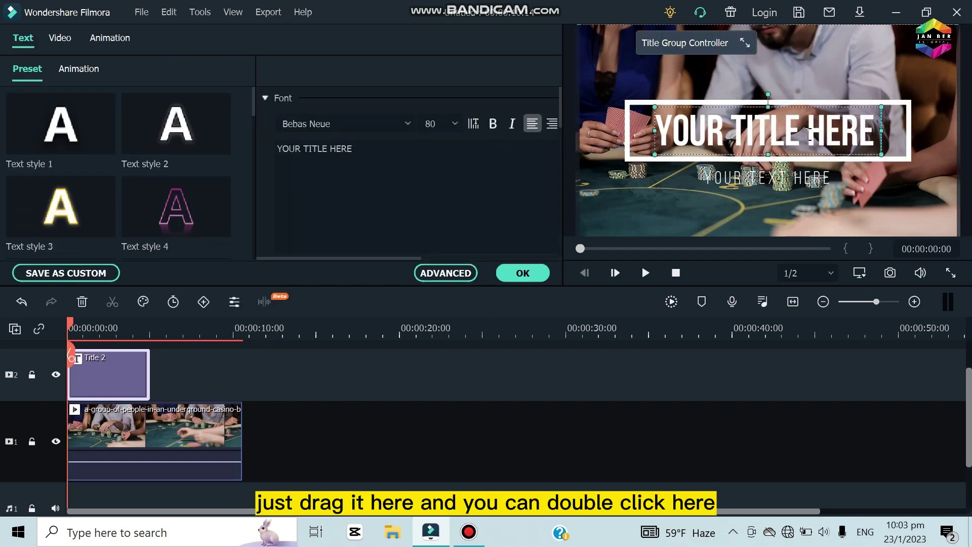
{"action": "left_click", "coordinate": [400, 158]}
{"action": "left_click_drag", "start_coordinate": [400, 157], "coordinate": [354, 152]}
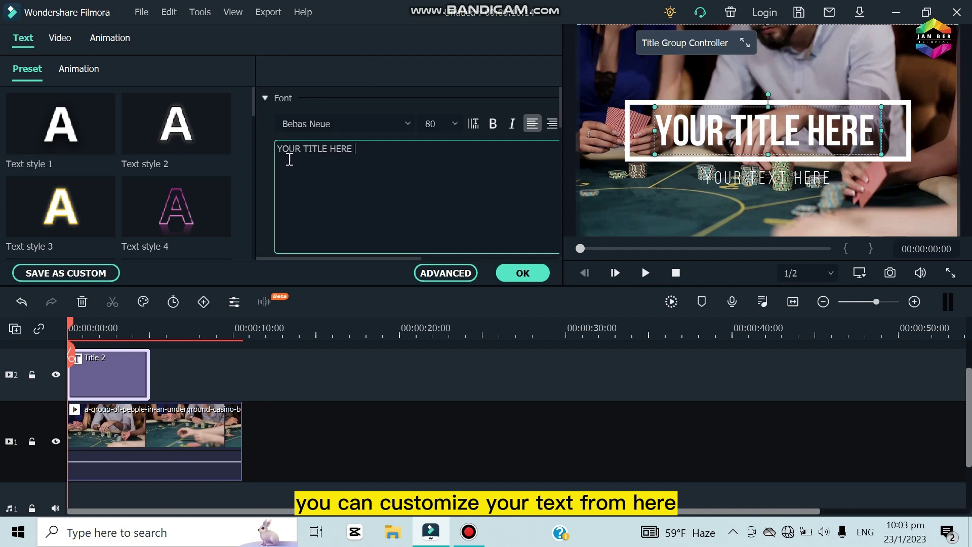
{"action": "key", "text": "ctrl+a"}
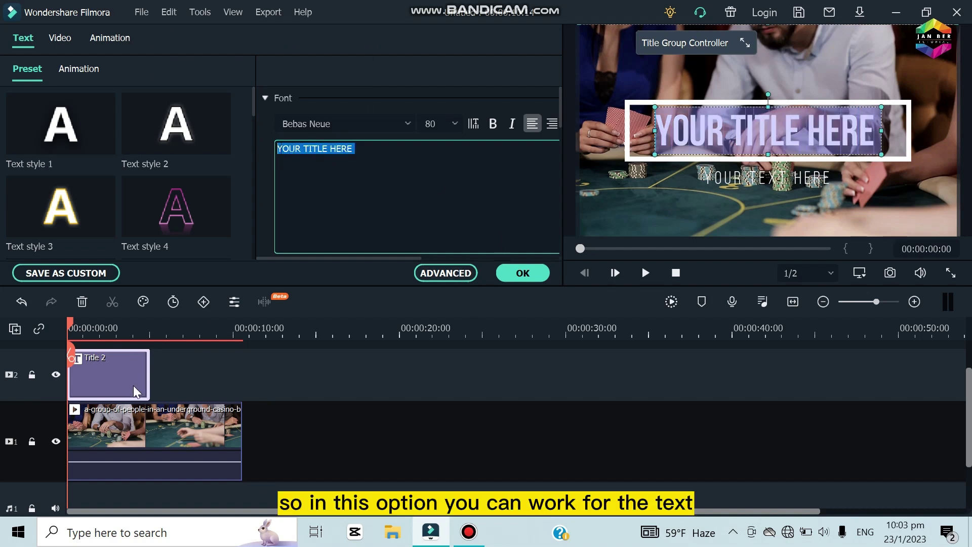
{"action": "left_click", "coordinate": [529, 276]}
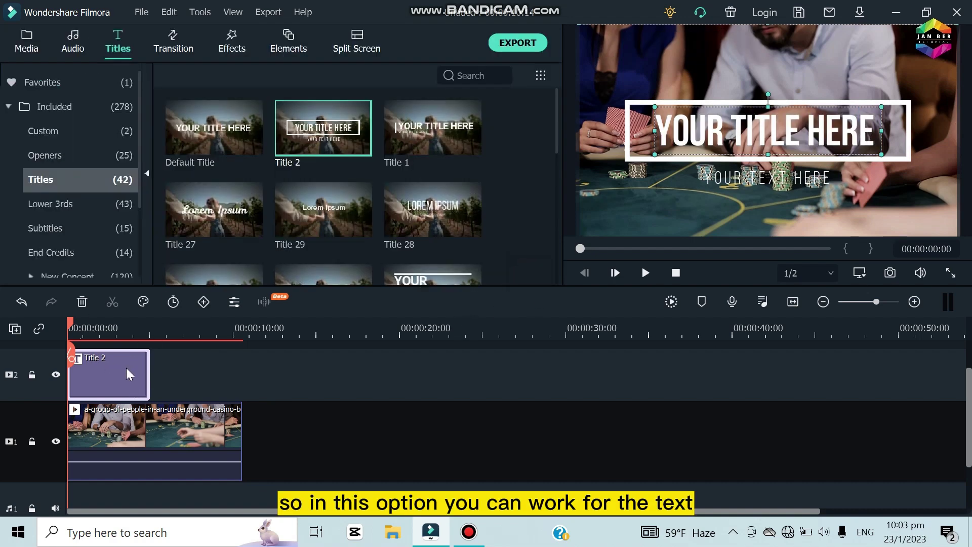
Look through the remaining title categories and delete the title clip from video track 2.
{"action": "scroll", "coordinate": [125, 231], "scroll_direction": "down", "scroll_amount": 2}
{"action": "scroll", "coordinate": [130, 225], "scroll_direction": "up", "scroll_amount": 2}
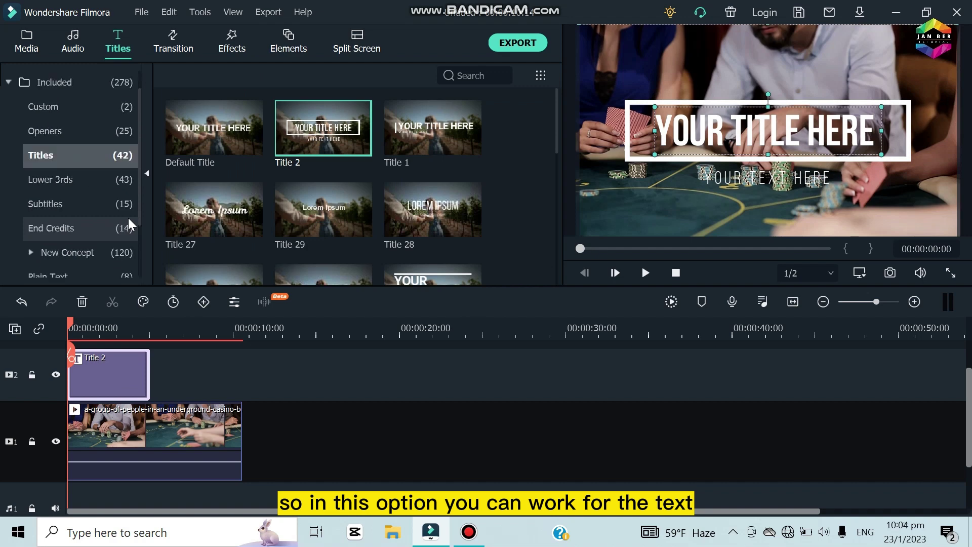
{"action": "left_click", "coordinate": [120, 388]}
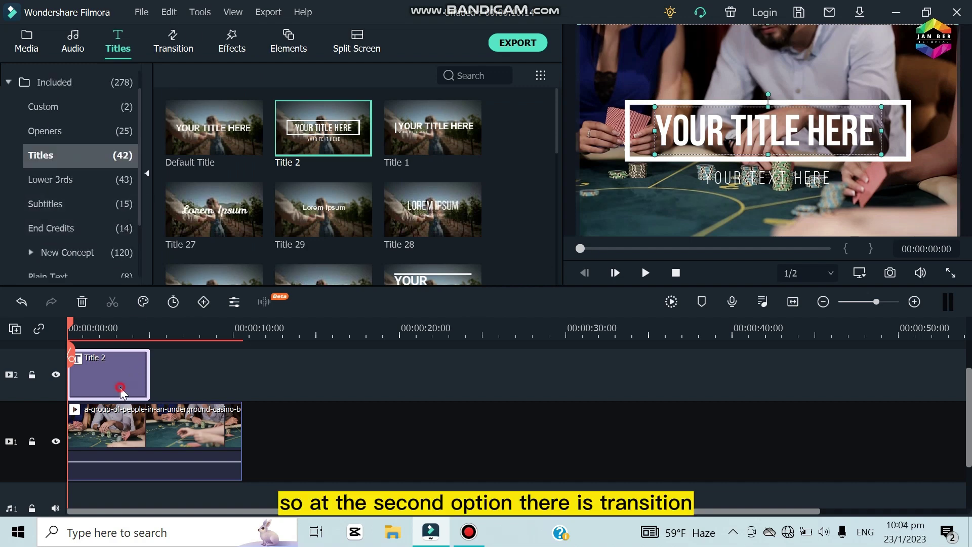
{"action": "left_click", "coordinate": [82, 302]}
Look over the transition categories, and append the extreme close-up portrait clip directly after the casino clip on video track 1.
{"action": "left_click", "coordinate": [166, 41]}
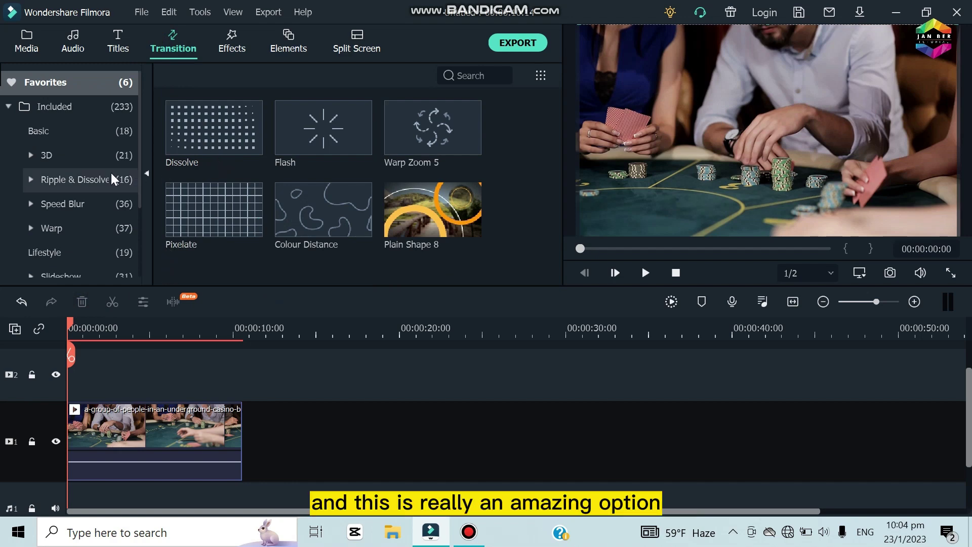
{"action": "scroll", "coordinate": [111, 172], "scroll_direction": "down", "scroll_amount": 2}
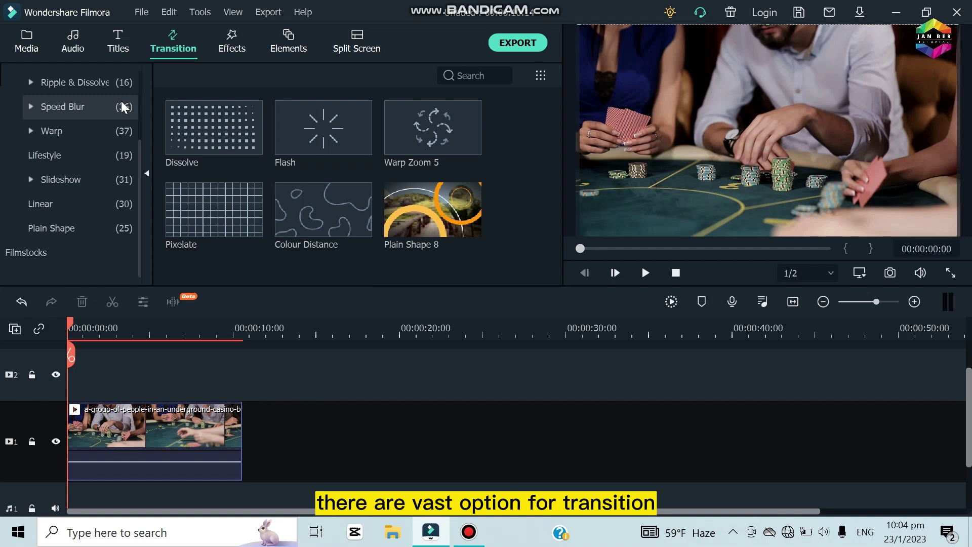
{"action": "left_click", "coordinate": [121, 328]}
{"action": "left_click", "coordinate": [23, 45]}
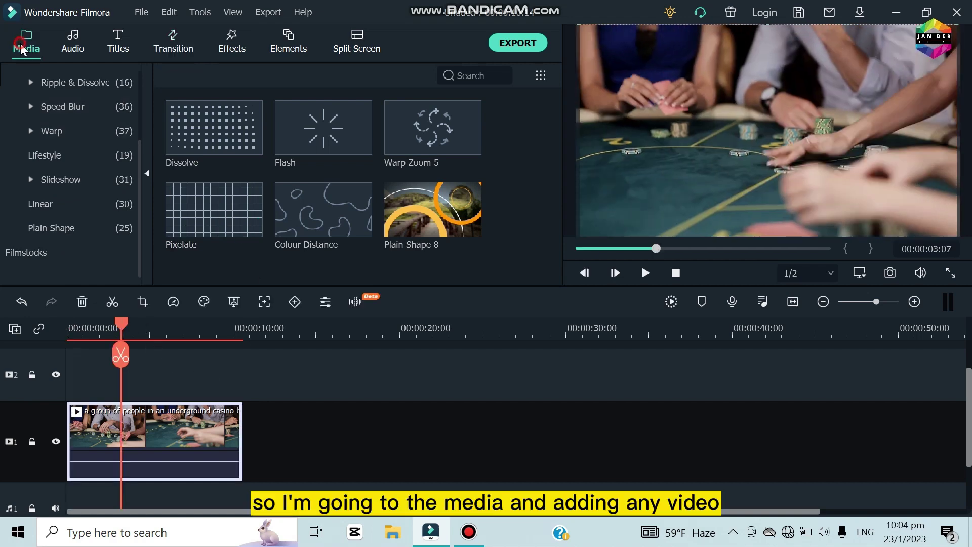
{"action": "left_click_drag", "start_coordinate": [312, 230], "coordinate": [249, 436]}
Apply the Warp Zoom 5 transition from the Warp category at the cut between the casino and portrait clips.
{"action": "left_click", "coordinate": [226, 333]}
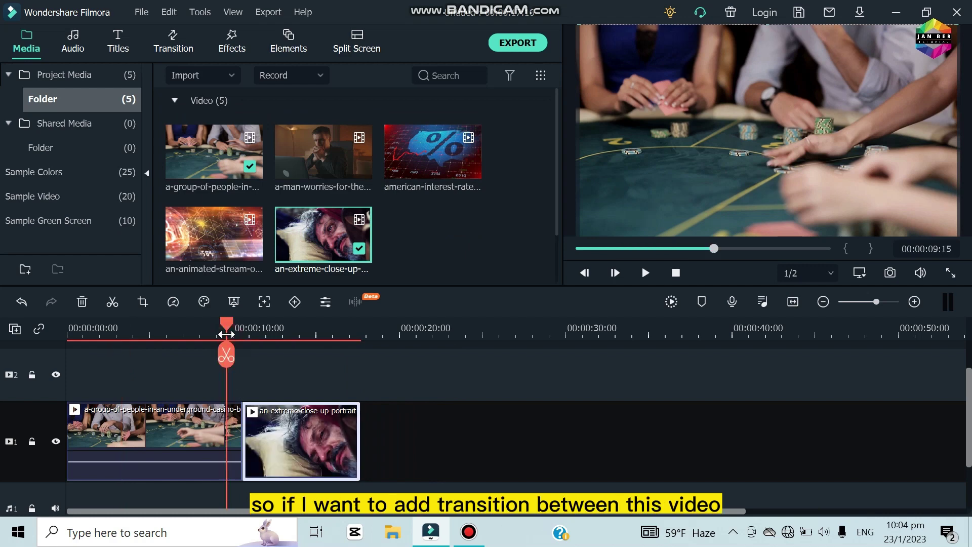
{"action": "mouse_move", "coordinate": [227, 333]}
{"action": "left_mouse_down"}
{"action": "mouse_move", "coordinate": [263, 339]}
{"action": "mouse_move", "coordinate": [232, 345]}
{"action": "left_mouse_up"}
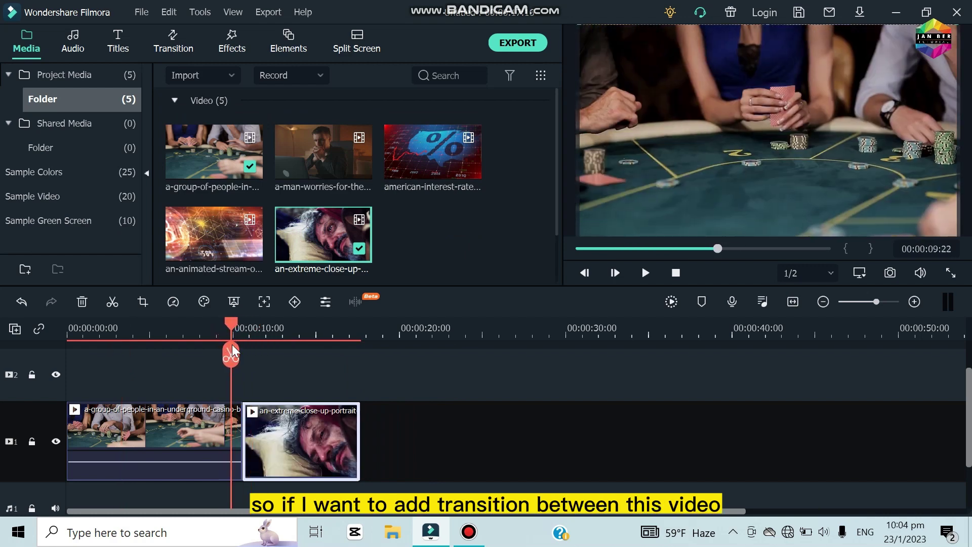
{"action": "left_click", "coordinate": [171, 42]}
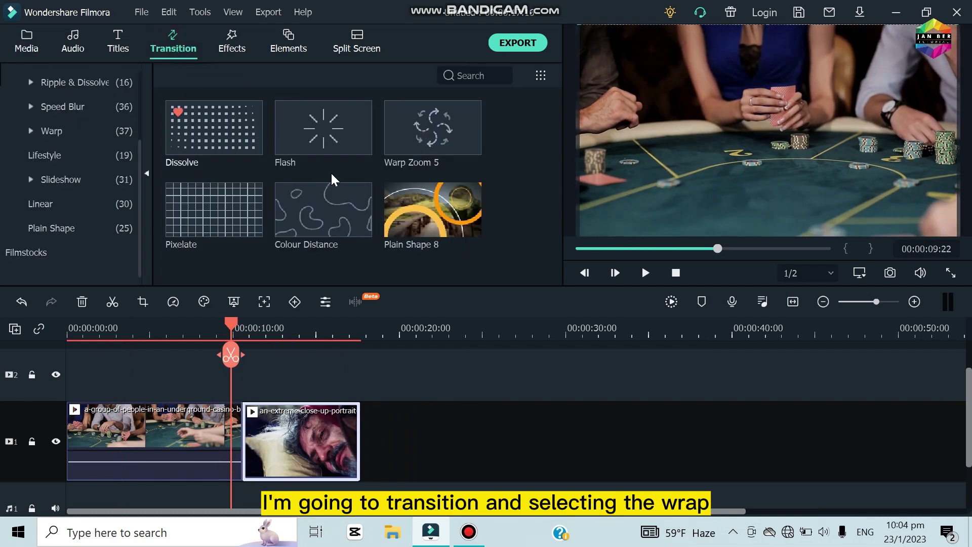
{"action": "left_click", "coordinate": [48, 130]}
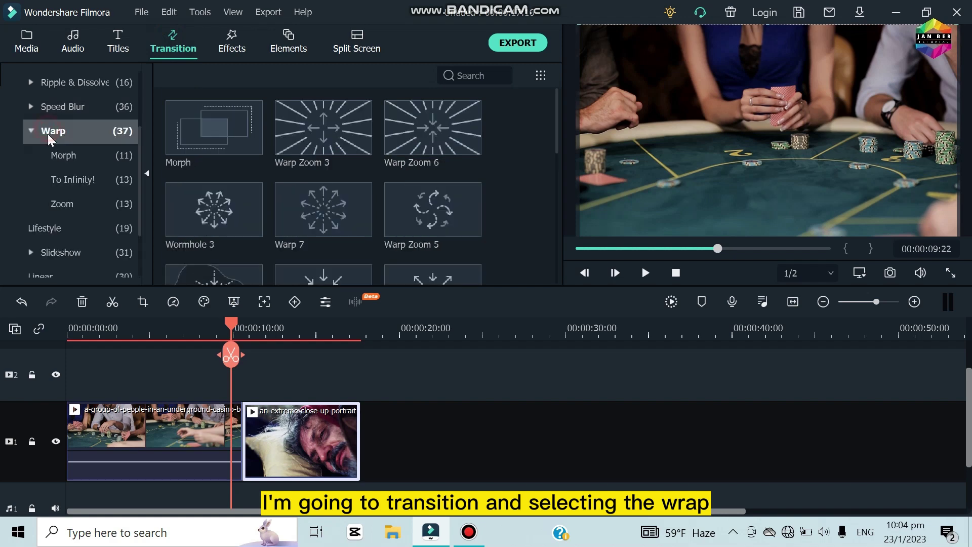
{"action": "left_click_drag", "start_coordinate": [406, 220], "coordinate": [230, 433]}
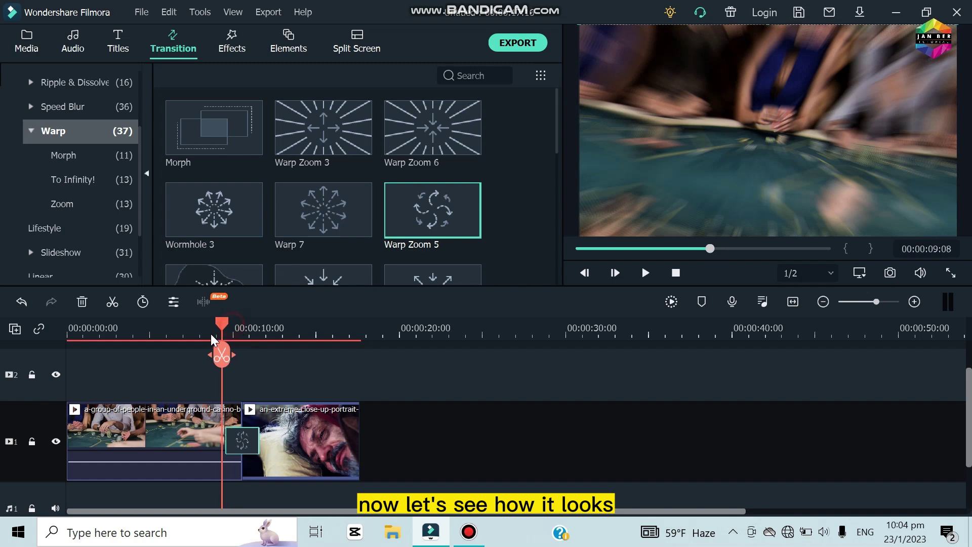
Play the transition across the cut between the two clips, and delete it from the timeline.
{"action": "left_click", "coordinate": [646, 273]}
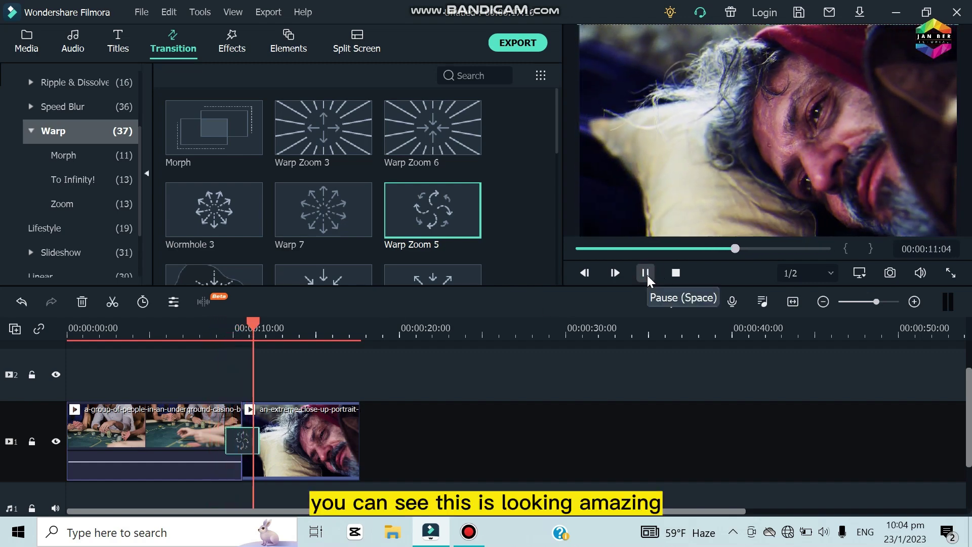
{"action": "left_click", "coordinate": [646, 276]}
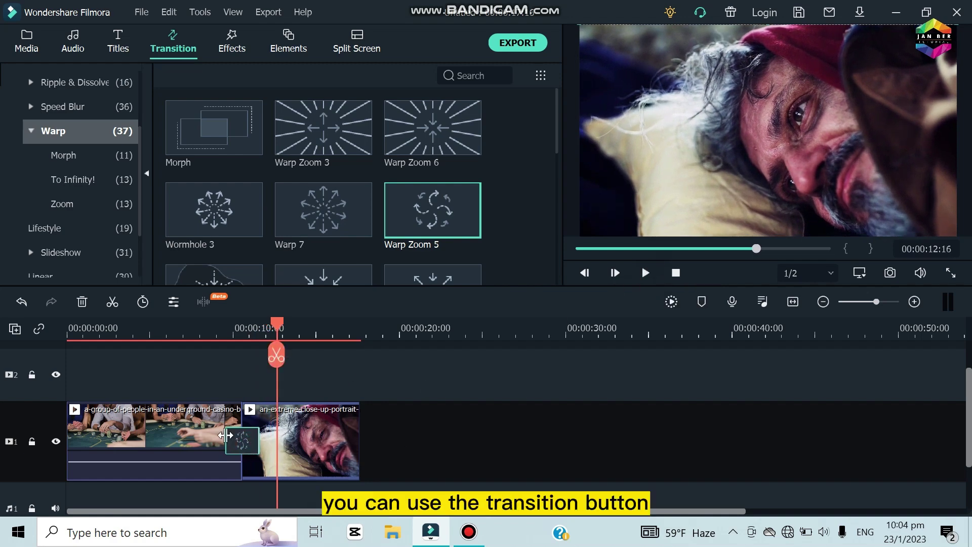
{"action": "left_click", "coordinate": [81, 303]}
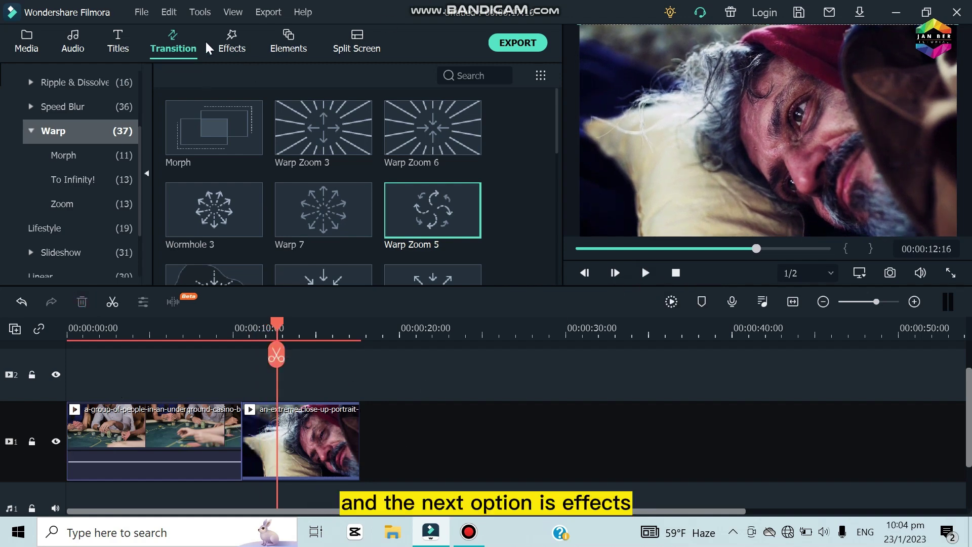
Look through the included effects in the effects library.
{"action": "left_click", "coordinate": [230, 45]}
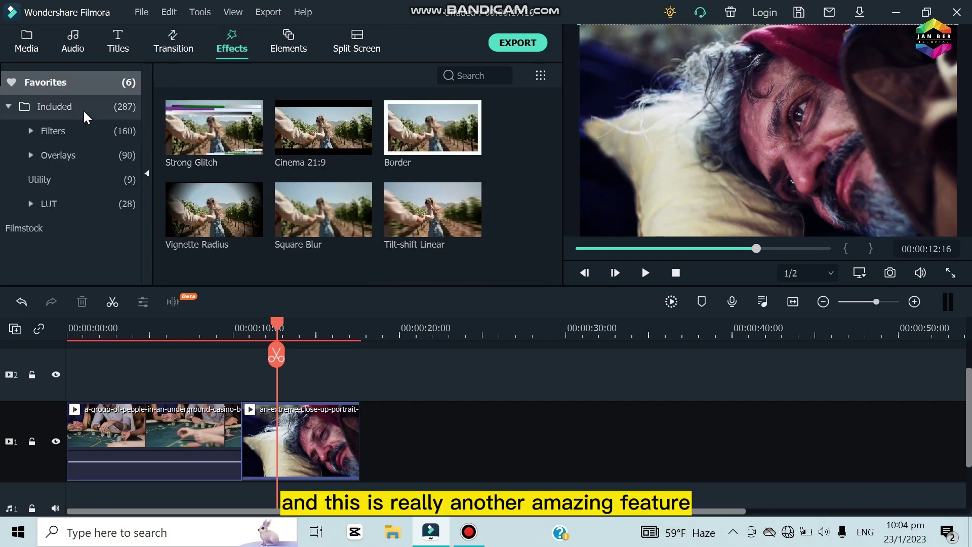
{"action": "left_click", "coordinate": [217, 336]}
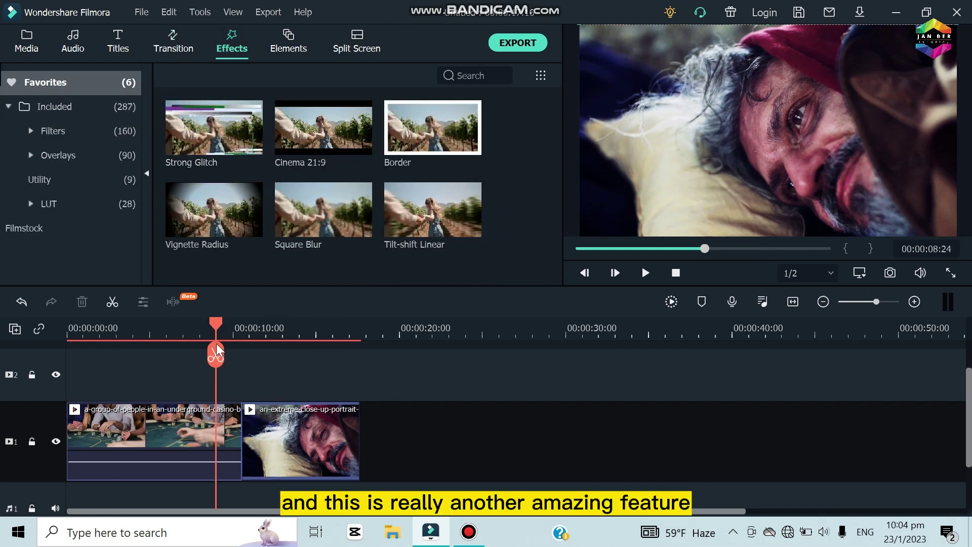
{"action": "left_click", "coordinate": [227, 334]}
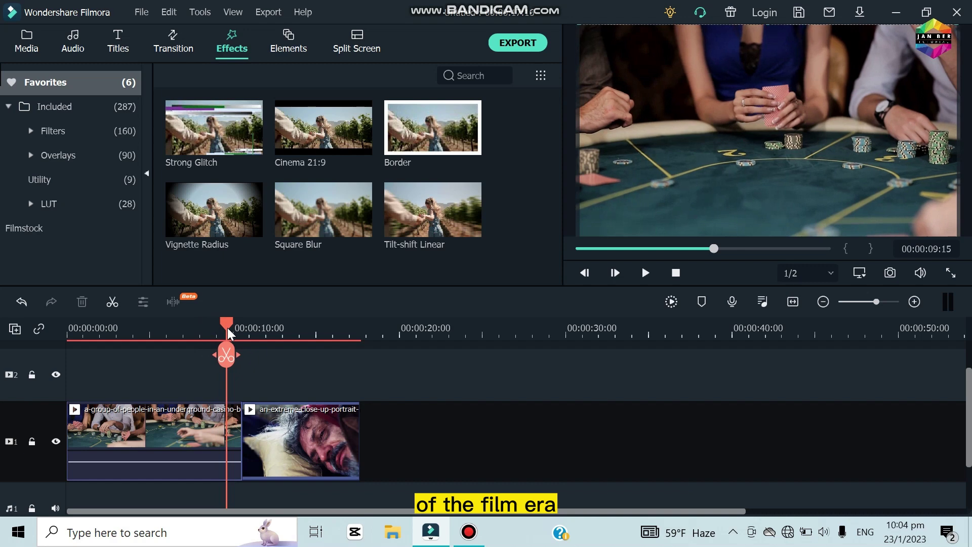
{"action": "left_click", "coordinate": [98, 108]}
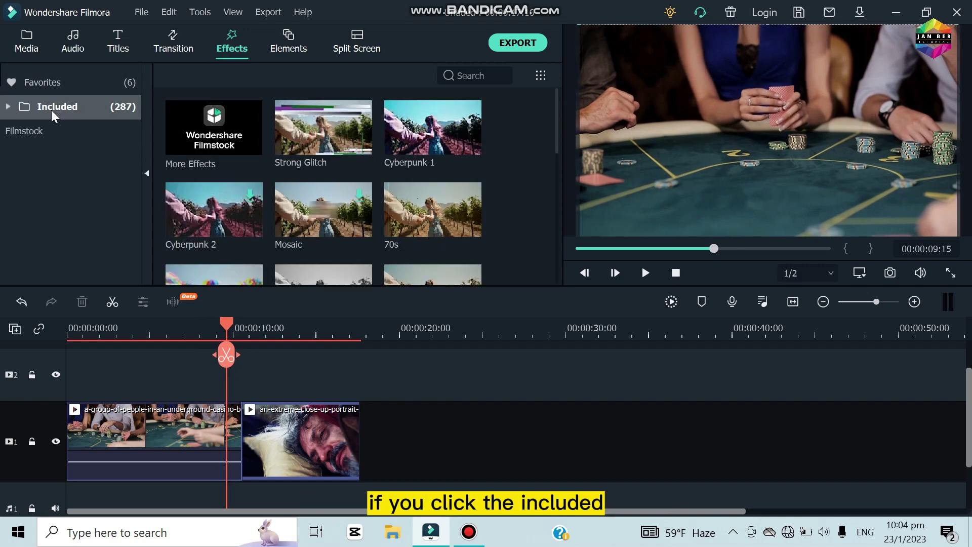
{"action": "scroll", "coordinate": [333, 156], "scroll_direction": "down", "scroll_amount": 10}
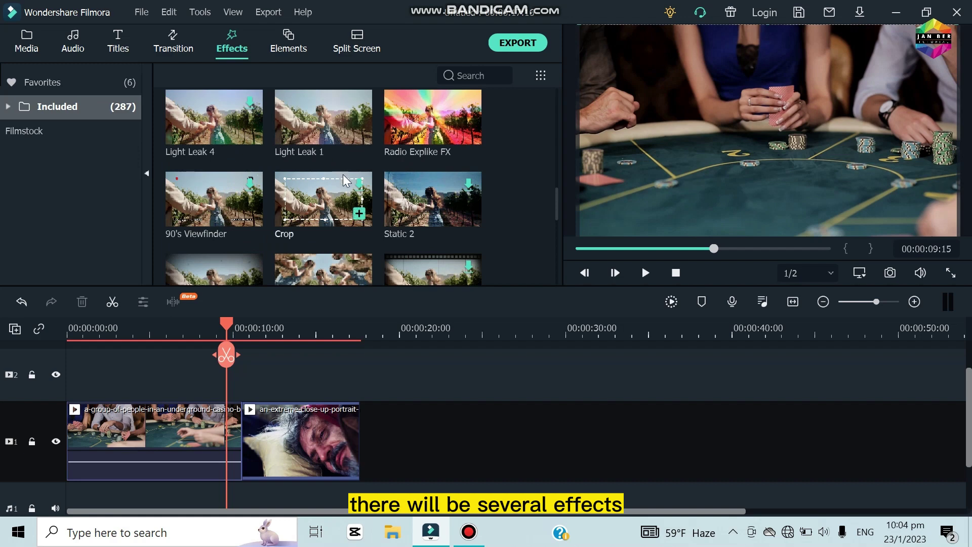
{"action": "scroll", "coordinate": [343, 174], "scroll_direction": "down", "scroll_amount": 5}
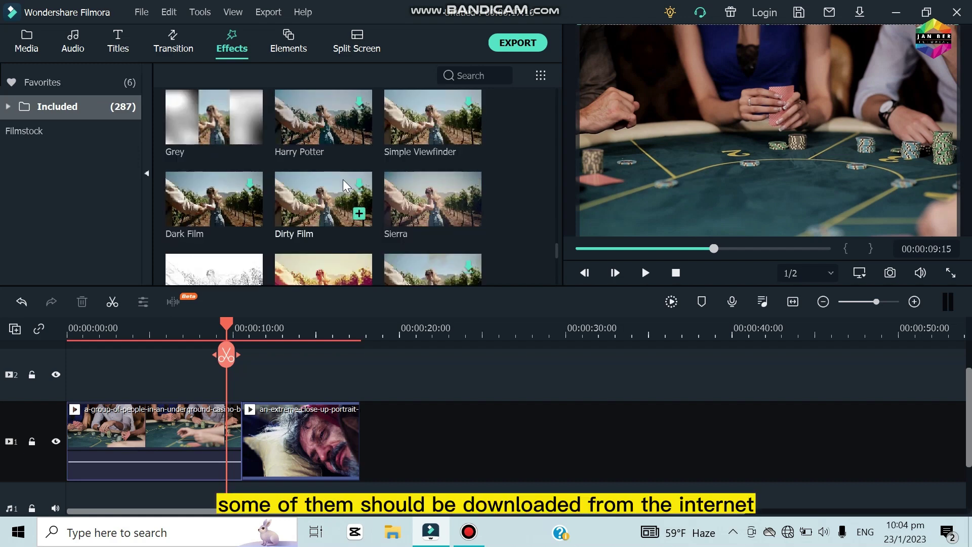
{"action": "scroll", "coordinate": [341, 181], "scroll_direction": "up", "scroll_amount": 15}
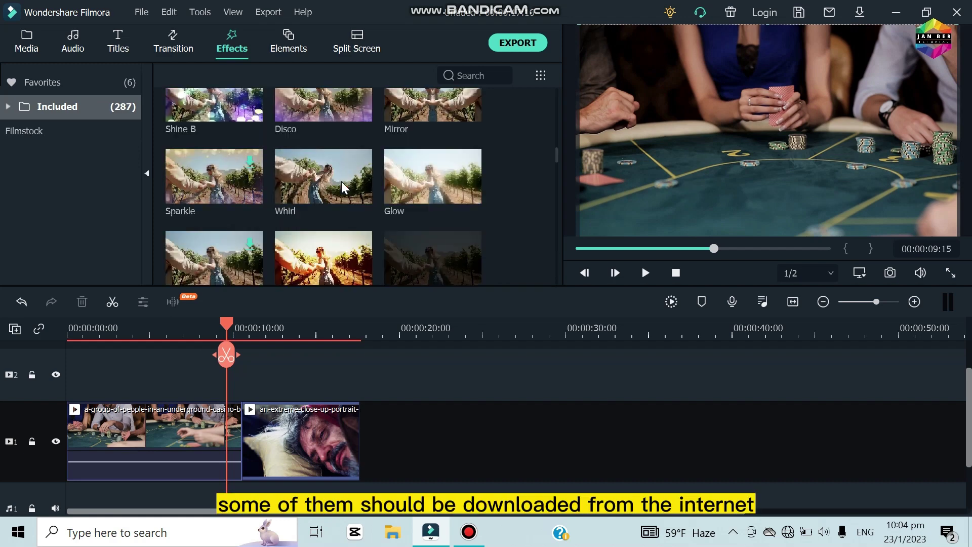
{"action": "scroll", "coordinate": [342, 181], "scroll_direction": "up", "scroll_amount": 6}
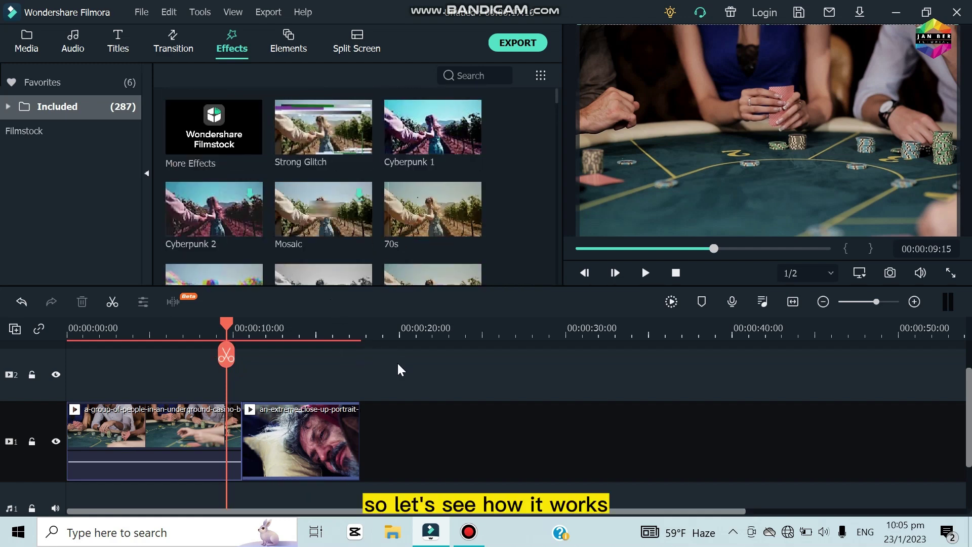
Place the Cyberpunk 1 effect on video track 2 over the end of the casino clip, and the 70s effect after it over the portrait clip.
{"action": "mouse_move", "coordinate": [418, 147]}
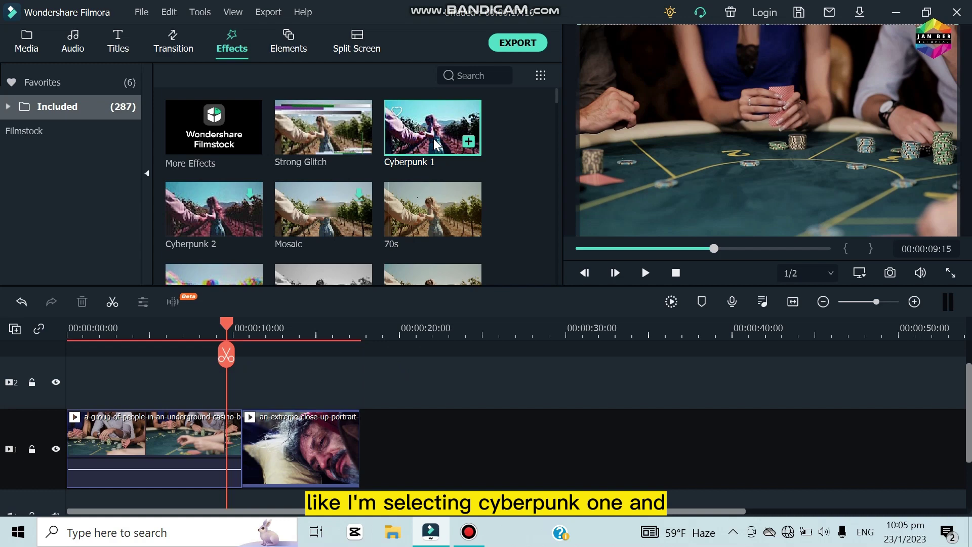
{"action": "left_click_drag", "start_coordinate": [431, 134], "coordinate": [193, 388]}
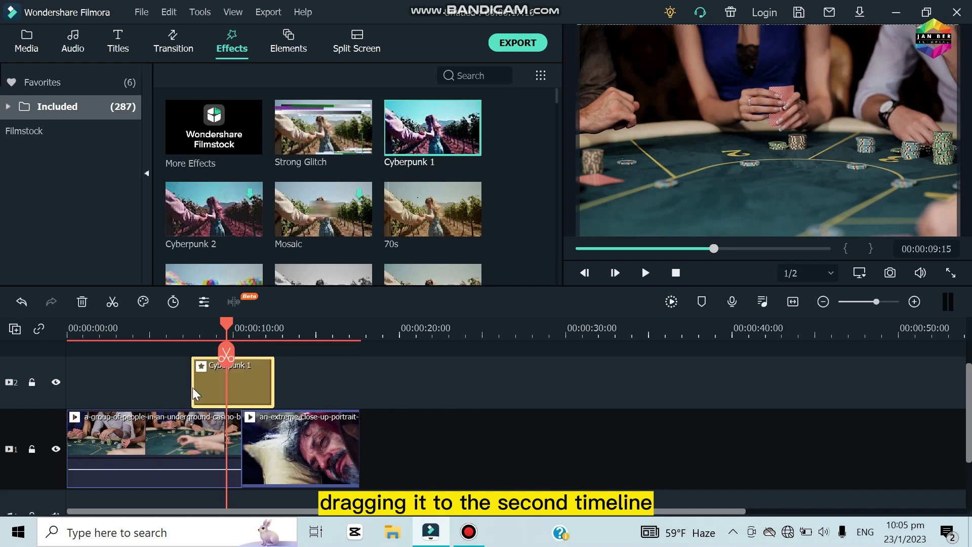
{"action": "mouse_move", "coordinate": [226, 349]}
{"action": "left_mouse_down"}
{"action": "mouse_move", "coordinate": [211, 348]}
{"action": "mouse_move", "coordinate": [230, 350]}
{"action": "left_mouse_up"}
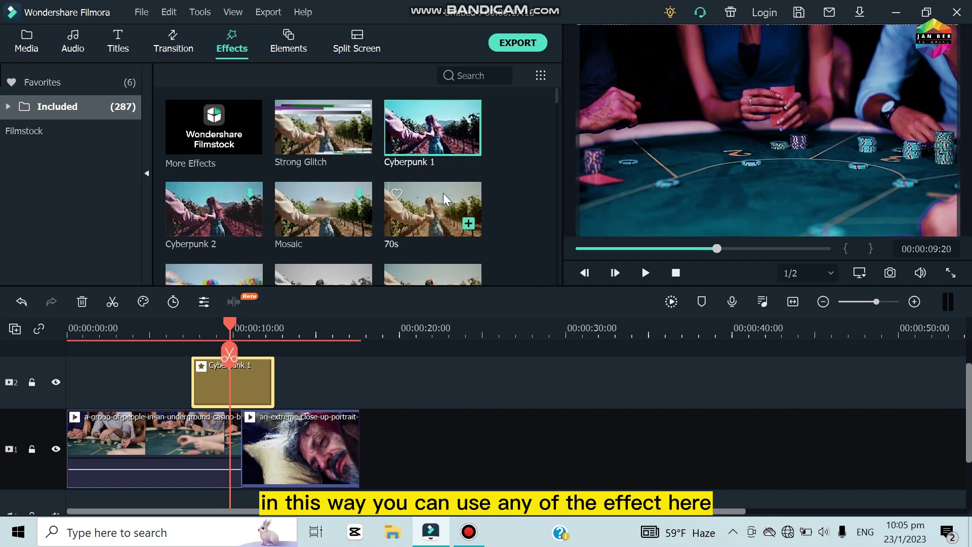
{"action": "left_click_drag", "start_coordinate": [440, 206], "coordinate": [278, 360]}
{"action": "mouse_move", "coordinate": [293, 327]}
{"action": "left_mouse_down"}
{"action": "mouse_move", "coordinate": [318, 332]}
{"action": "mouse_move", "coordinate": [299, 333]}
{"action": "left_mouse_up"}
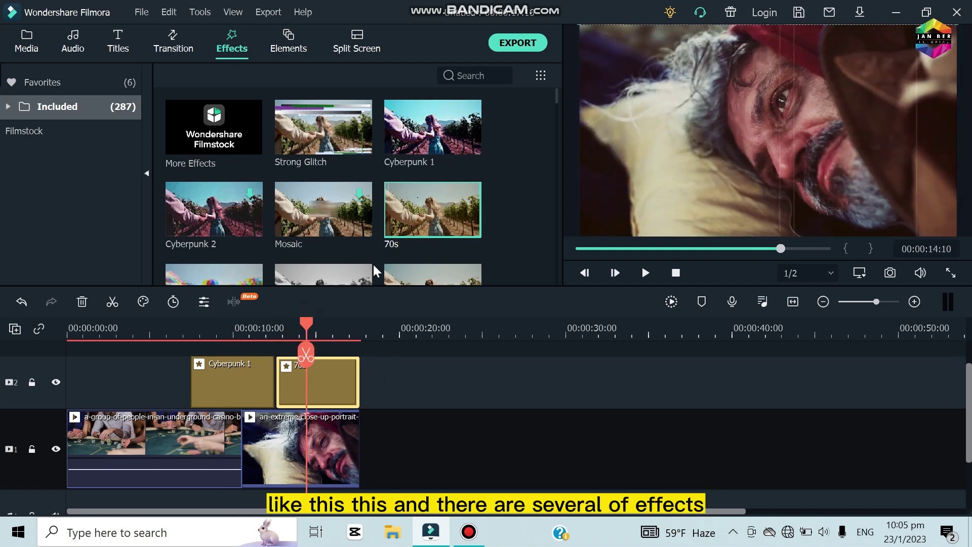
Look over more of the included effects, and delete the Cyberpunk 1 and 70s effects from video track 2.
{"action": "scroll", "coordinate": [378, 214], "scroll_direction": "down", "scroll_amount": 5}
{"action": "scroll", "coordinate": [377, 214], "scroll_direction": "down", "scroll_amount": 2}
{"action": "left_click", "coordinate": [226, 375]}
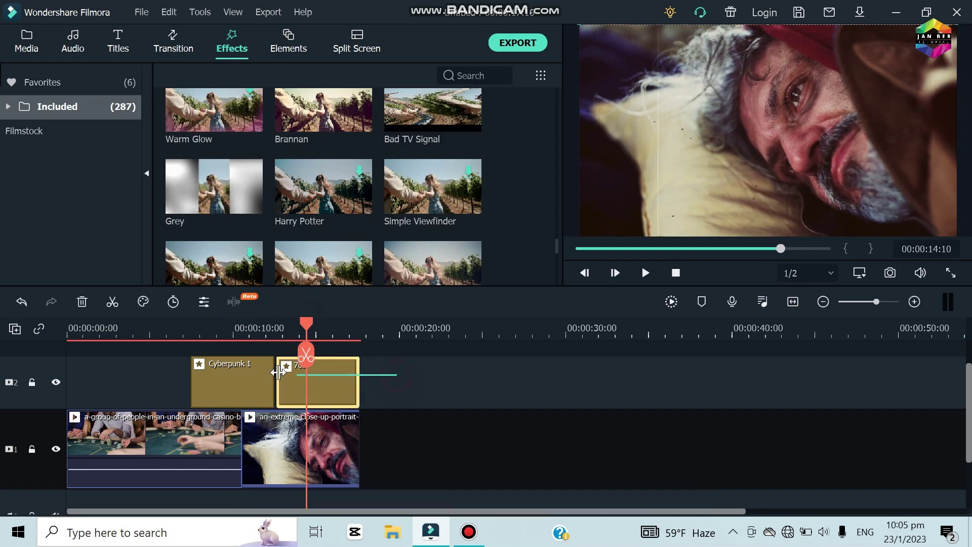
{"action": "left_click", "coordinate": [85, 302]}
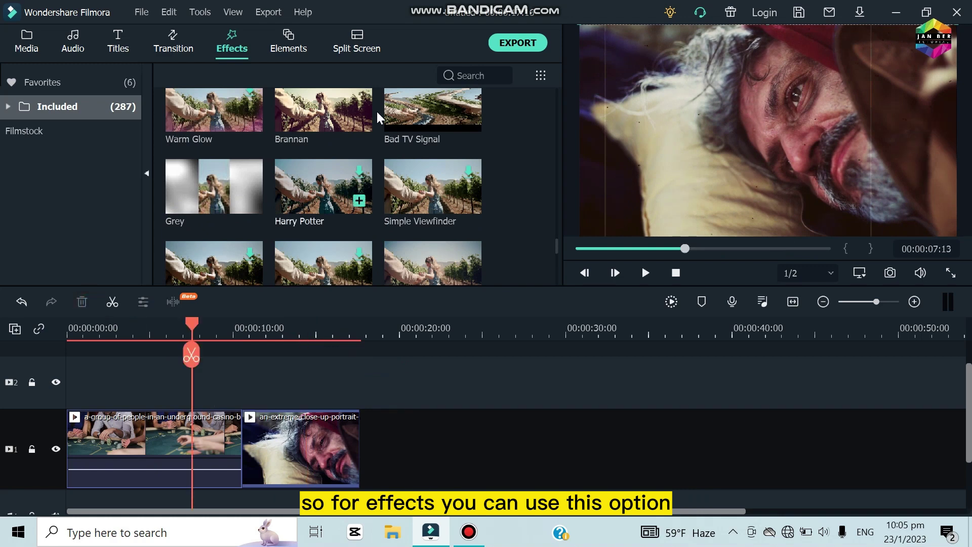
Place Element Love 3 from the Love elements category on video track 2 above the casino clip.
{"action": "left_click", "coordinate": [278, 45]}
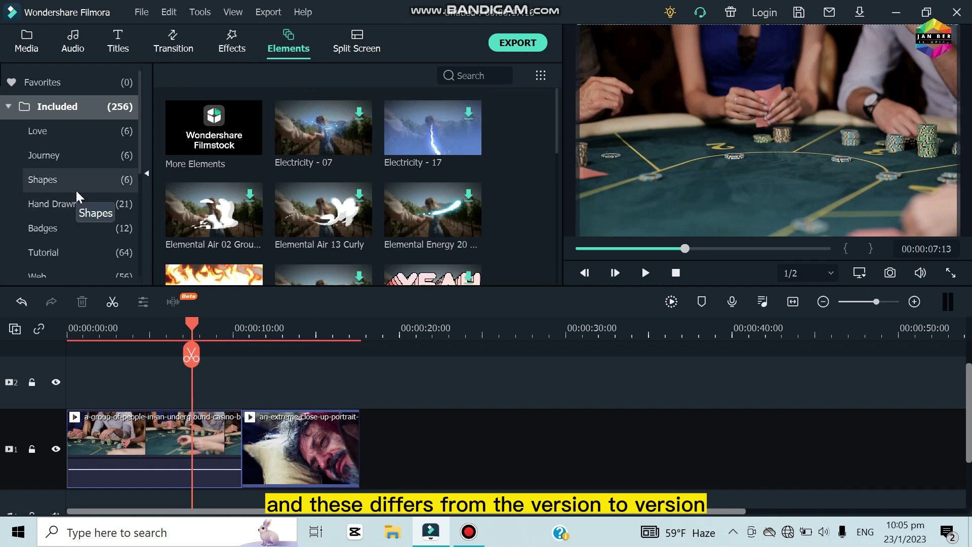
{"action": "scroll", "coordinate": [76, 193], "scroll_direction": "down", "scroll_amount": 4}
{"action": "scroll", "coordinate": [75, 189], "scroll_direction": "up", "scroll_amount": 4}
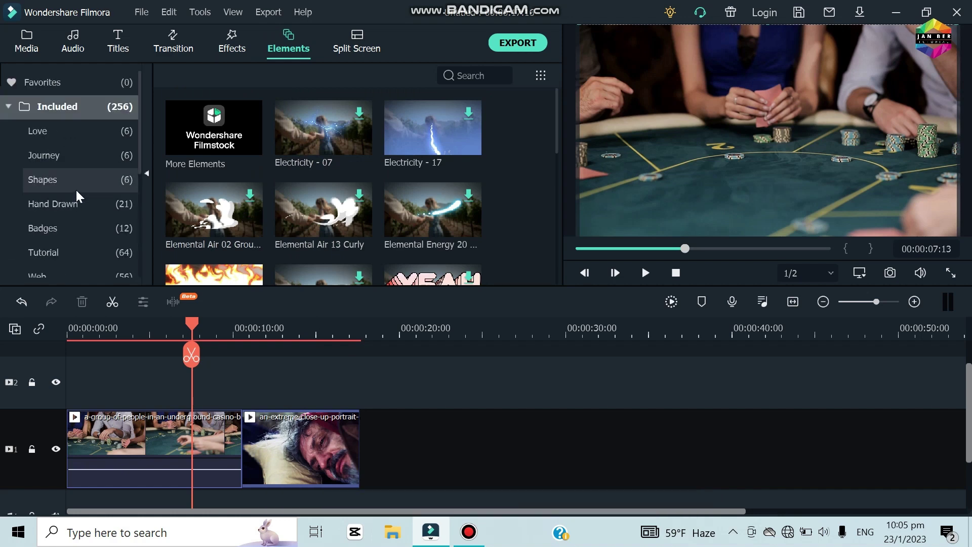
{"action": "left_click", "coordinate": [59, 135]}
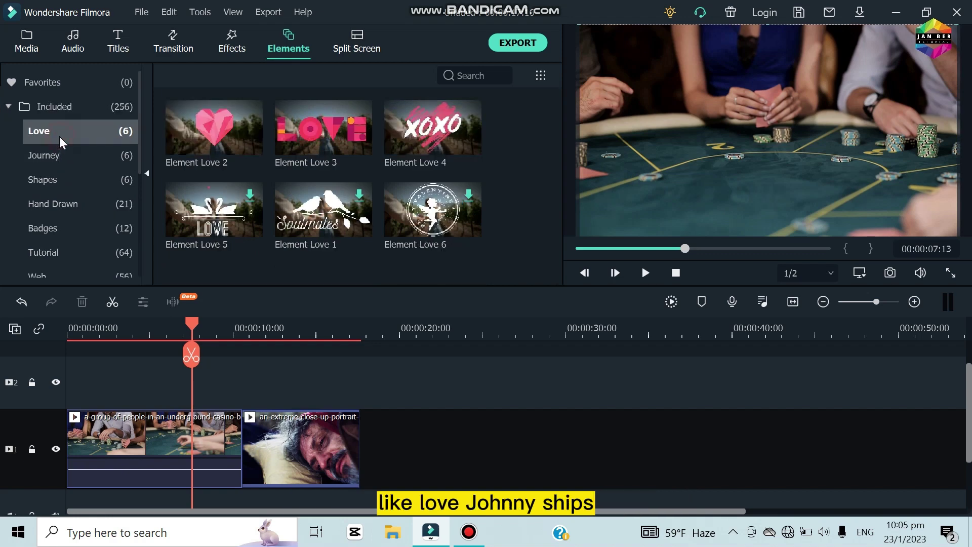
{"action": "mouse_move", "coordinate": [356, 216]}
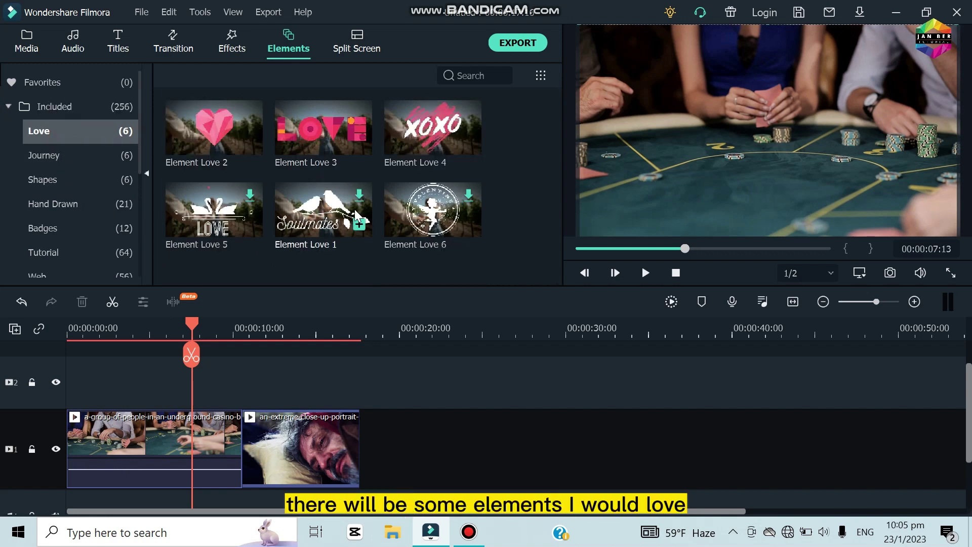
{"action": "left_click_drag", "start_coordinate": [354, 139], "coordinate": [162, 384]}
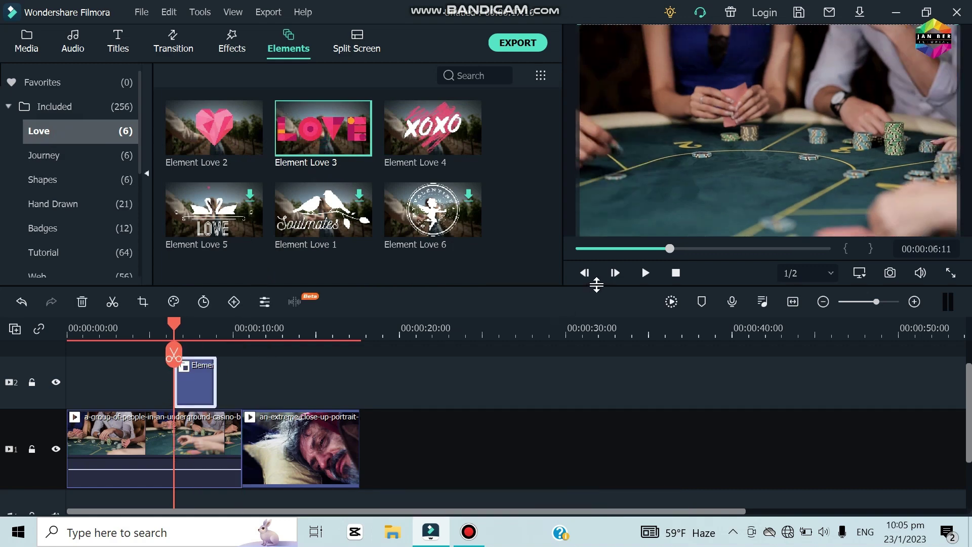
Play the LOVE element over the casino clip, and delete it from video track 2.
{"action": "left_click", "coordinate": [646, 273]}
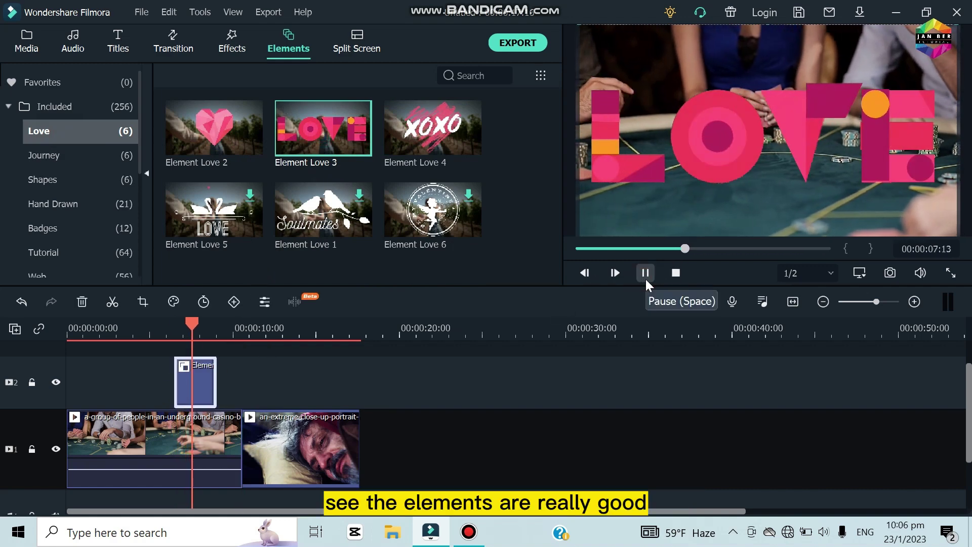
{"action": "left_click", "coordinate": [646, 274]}
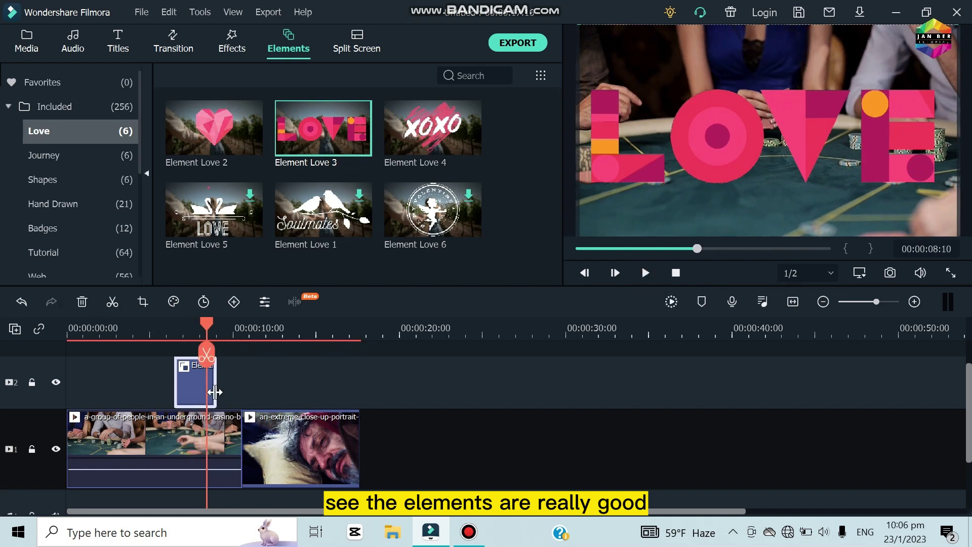
{"action": "left_click", "coordinate": [81, 301]}
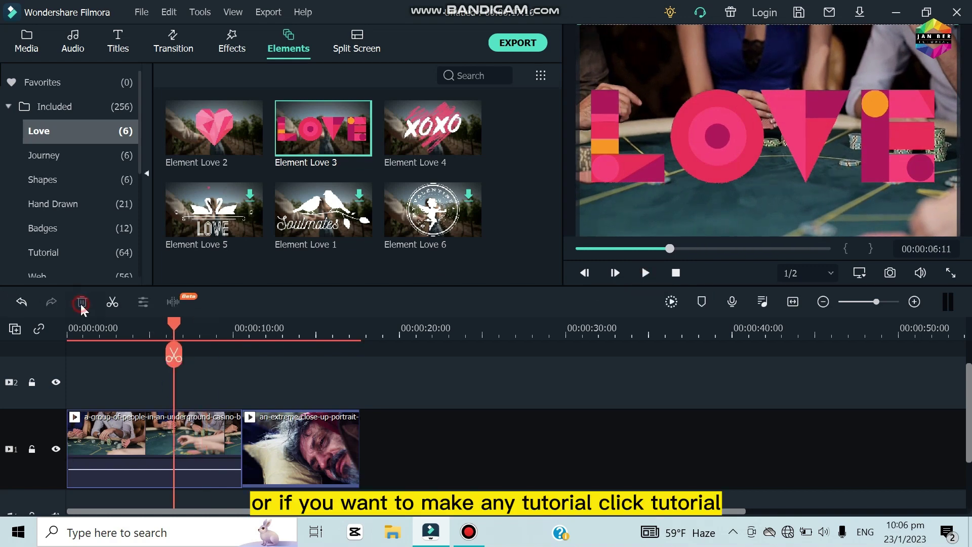
Place the thick white arrow from the Tutorial elements category on video track 2 above the casino clip.
{"action": "left_click", "coordinate": [45, 256]}
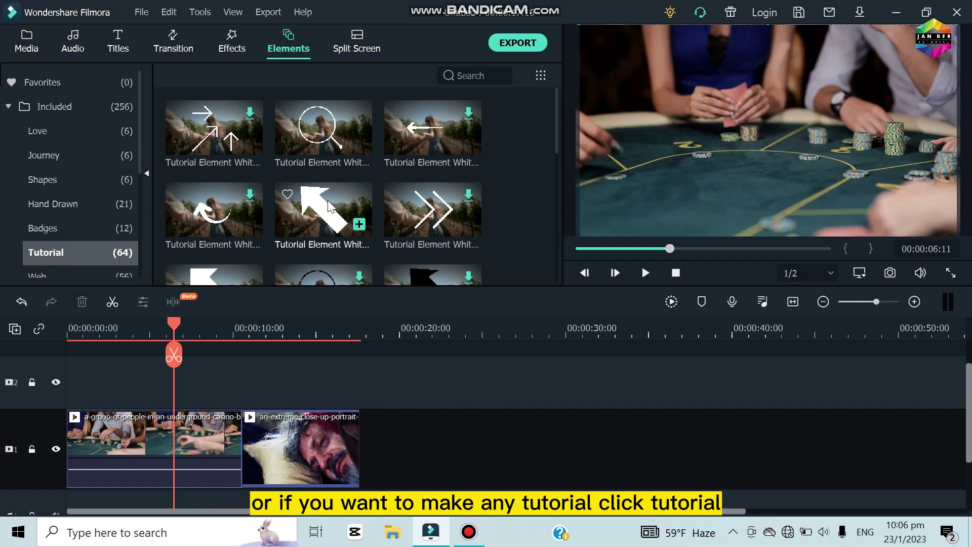
{"action": "scroll", "coordinate": [318, 211], "scroll_direction": "down", "scroll_amount": 2}
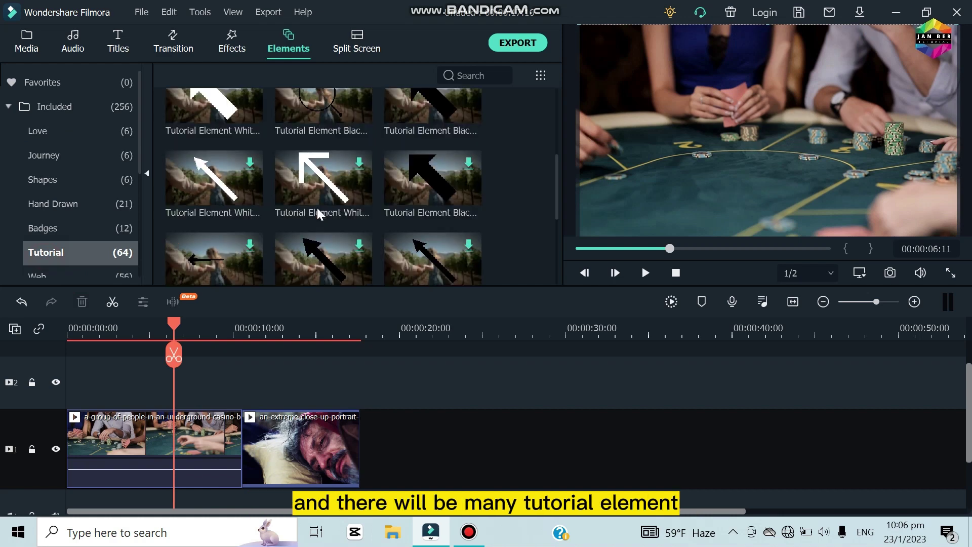
{"action": "scroll", "coordinate": [318, 212], "scroll_direction": "up", "scroll_amount": 2}
{"action": "left_click_drag", "start_coordinate": [323, 209], "coordinate": [186, 390]}
Play the white arrow element over the casino clip, and delete it from the timeline.
{"action": "left_click", "coordinate": [646, 278]}
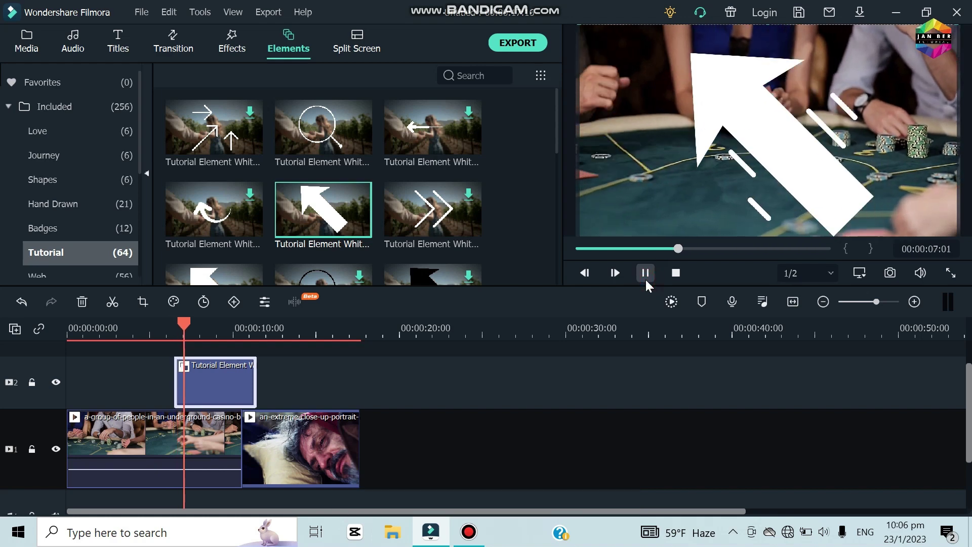
{"action": "left_click", "coordinate": [675, 274]}
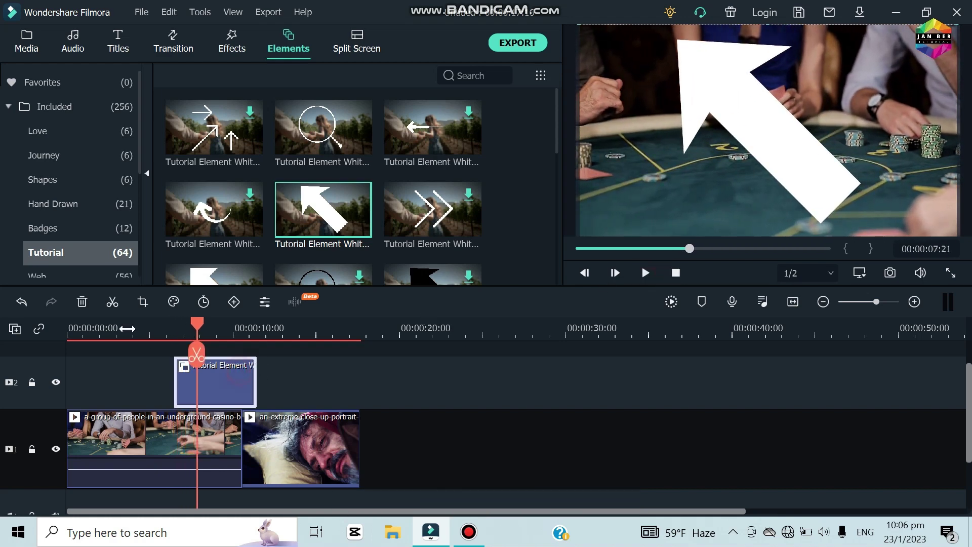
{"action": "left_click", "coordinate": [82, 303]}
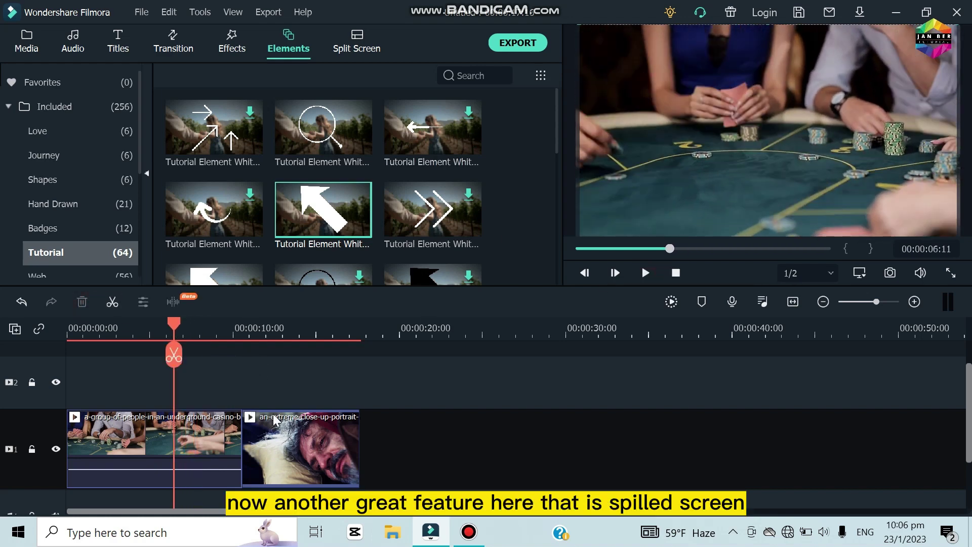
Add the two-part split screen layout with the slanted vertical divider directly after the portrait clip on video track 1.
{"action": "scroll", "coordinate": [319, 335], "scroll_direction": "down", "scroll_amount": 3}
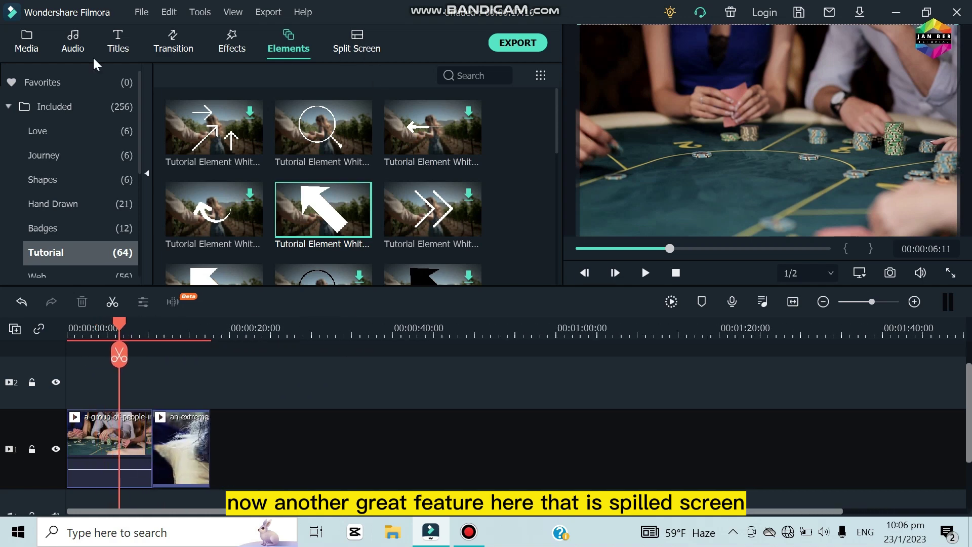
{"action": "left_click", "coordinate": [356, 44]}
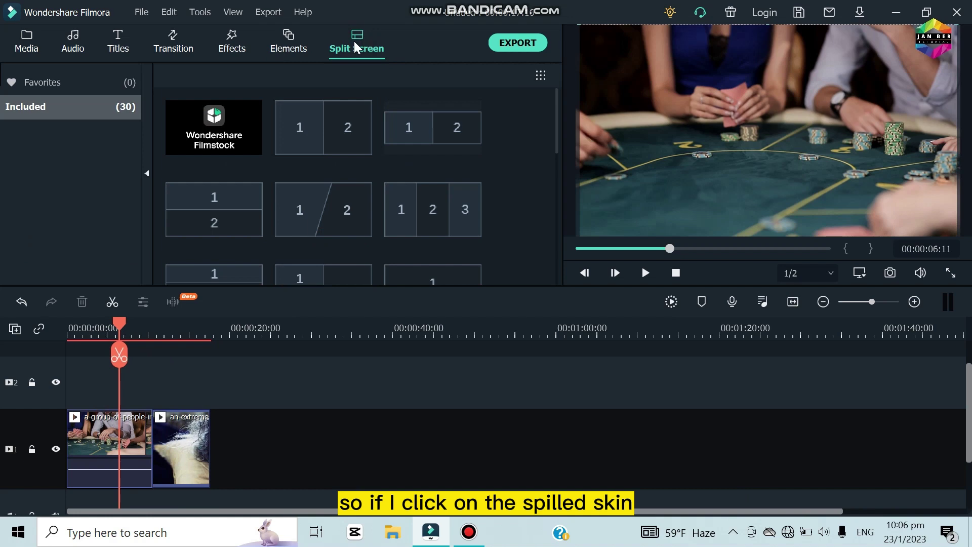
{"action": "scroll", "coordinate": [375, 157], "scroll_direction": "down", "scroll_amount": 10}
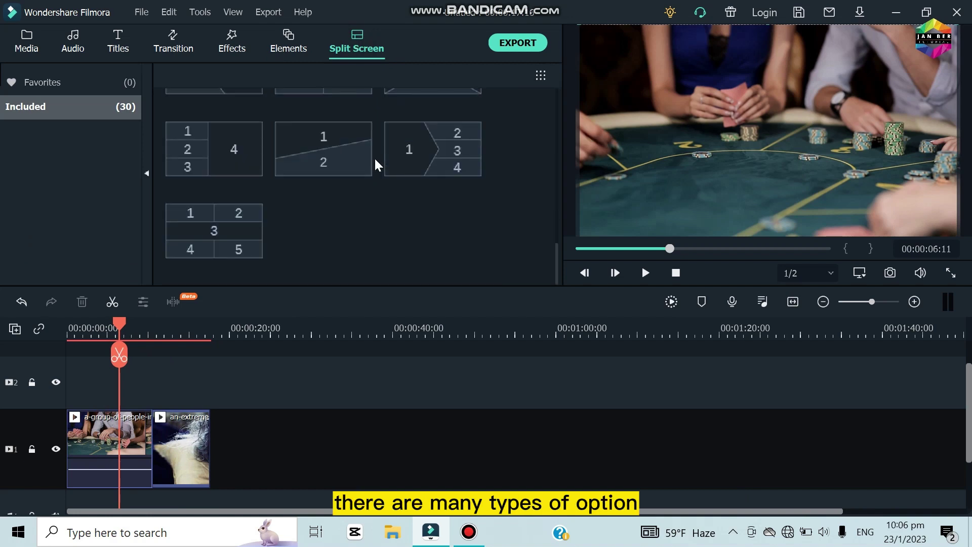
{"action": "scroll", "coordinate": [375, 157], "scroll_direction": "up", "scroll_amount": 10}
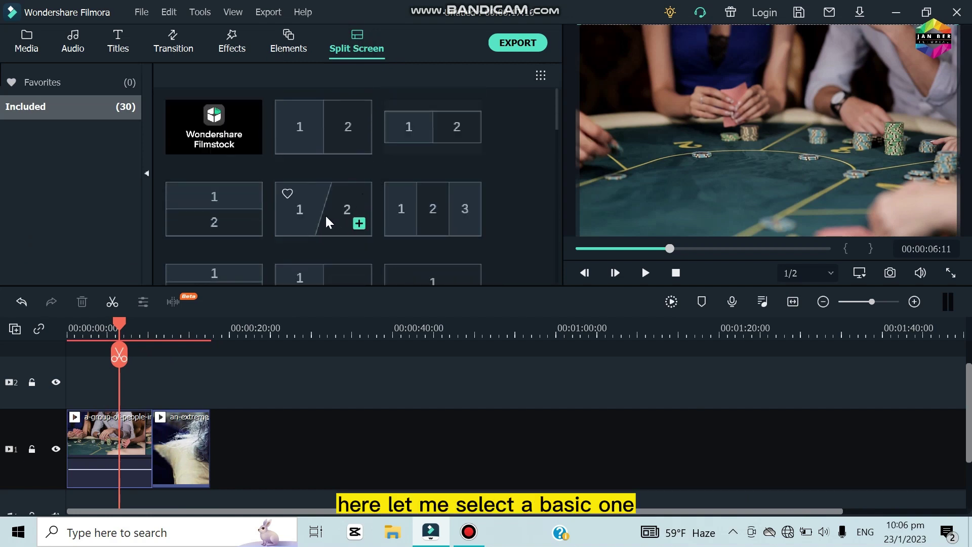
{"action": "left_click_drag", "start_coordinate": [325, 214], "coordinate": [285, 338]}
{"action": "scroll", "coordinate": [304, 335], "scroll_direction": "up", "scroll_amount": 2}
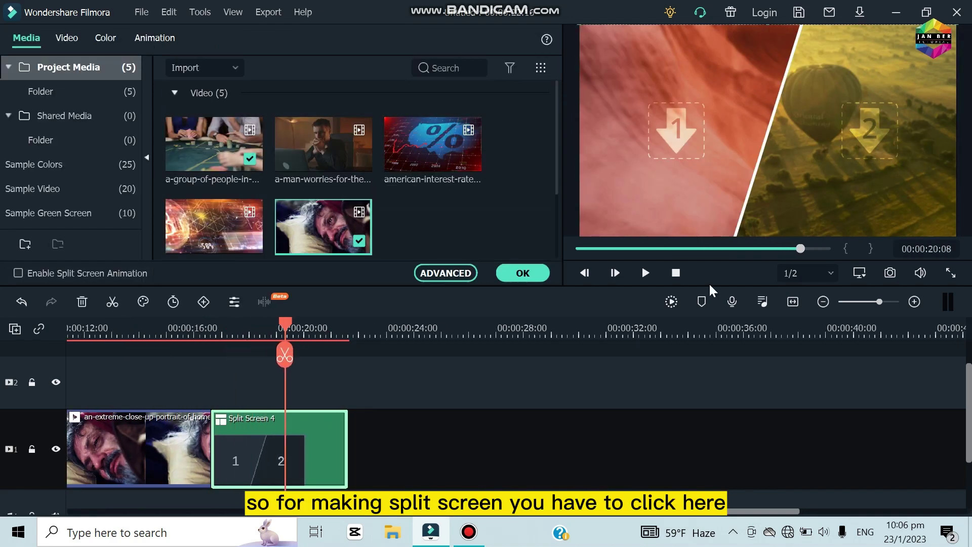
Fill area 1 of the split screen with the casino clip from the project media.
{"action": "left_click", "coordinate": [678, 116]}
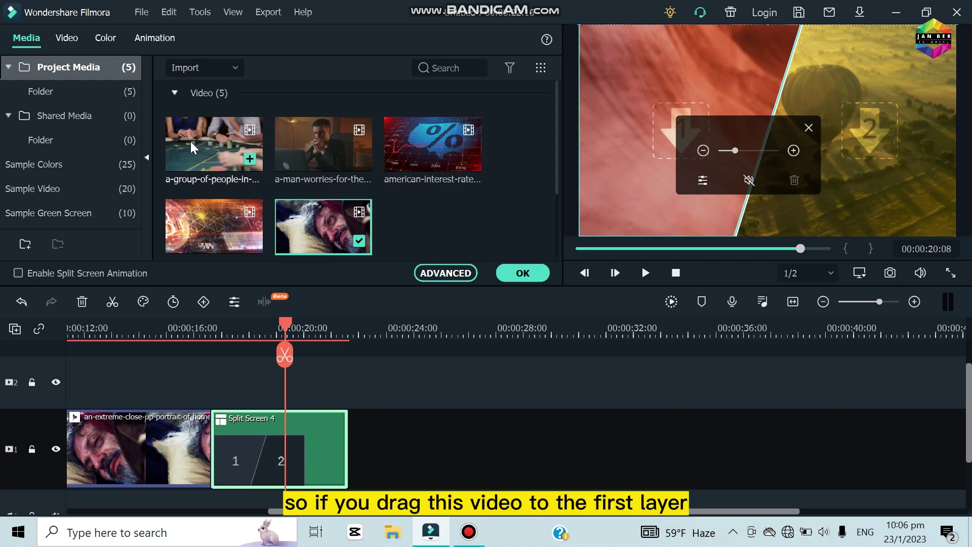
{"action": "left_click_drag", "start_coordinate": [225, 152], "coordinate": [663, 190]}
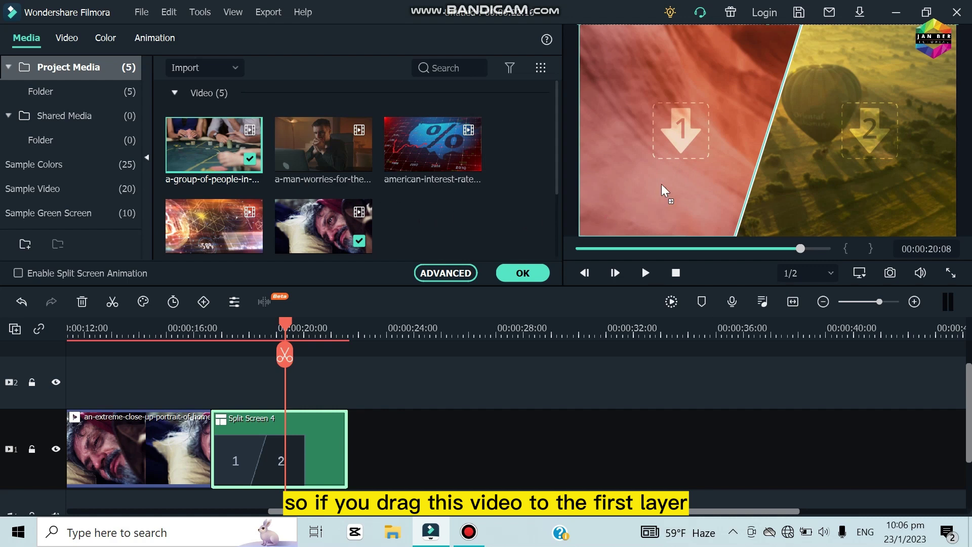
{"action": "left_click_drag", "start_coordinate": [685, 94], "coordinate": [685, 93]}
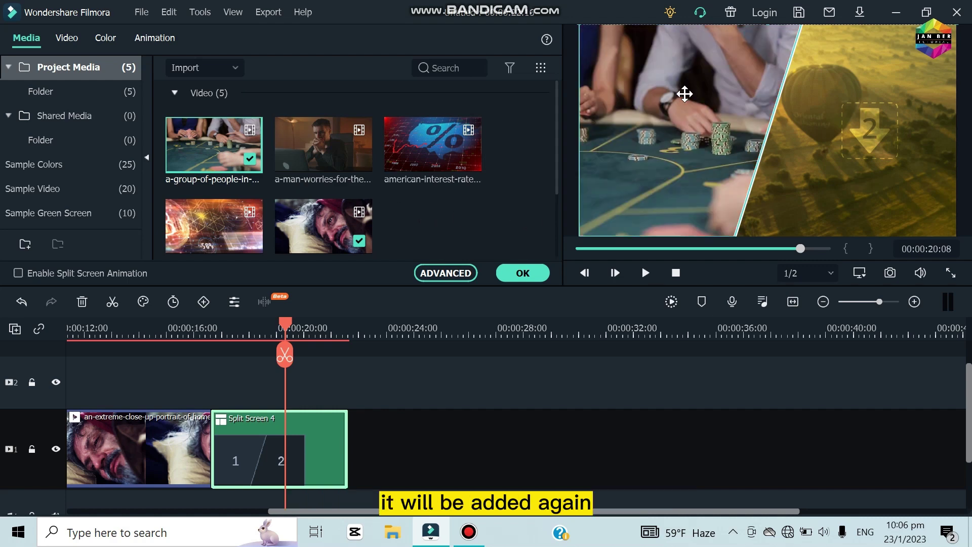
Fill area 2 of the split screen with the worried man clip from the project media, and preview the split screen from its start.
{"action": "left_click_drag", "start_coordinate": [304, 155], "coordinate": [885, 124]}
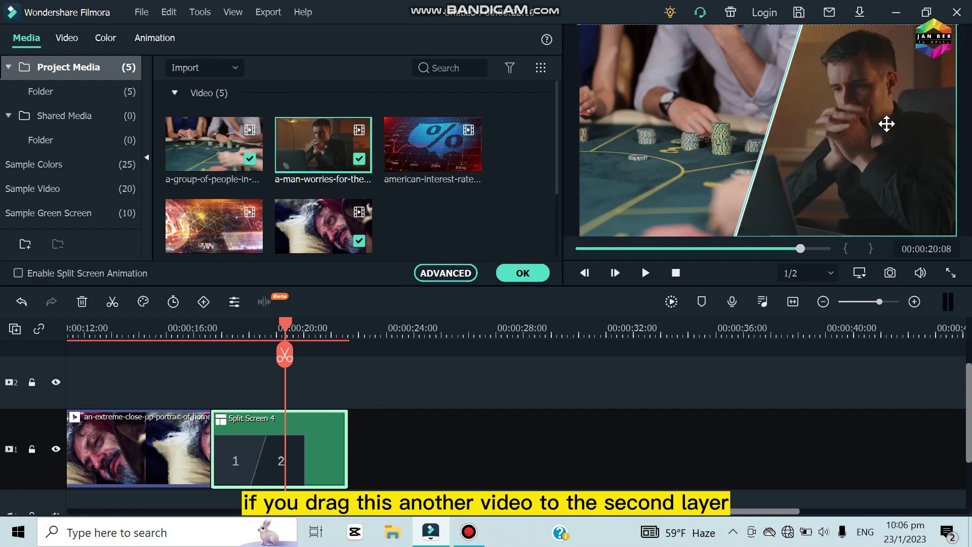
{"action": "left_click", "coordinate": [211, 329]}
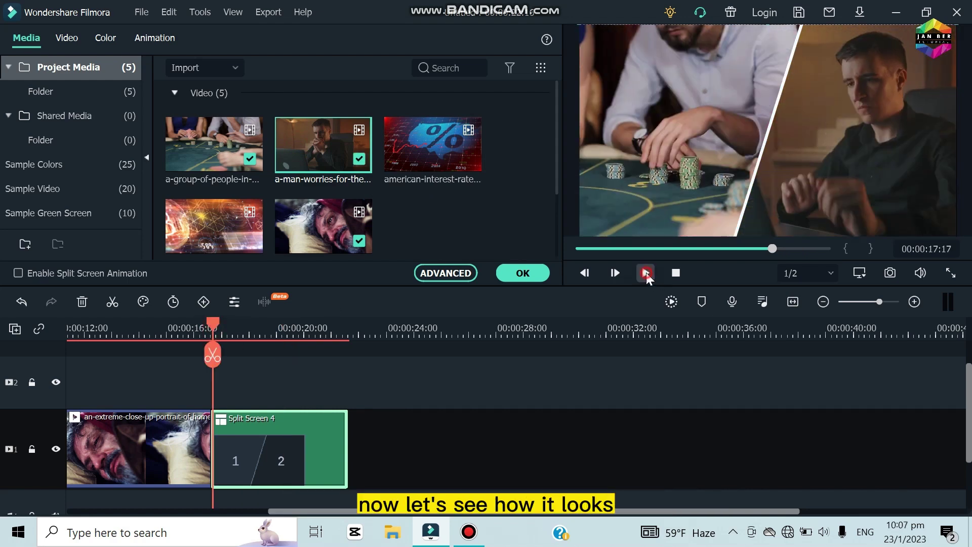
{"action": "left_click", "coordinate": [646, 274]}
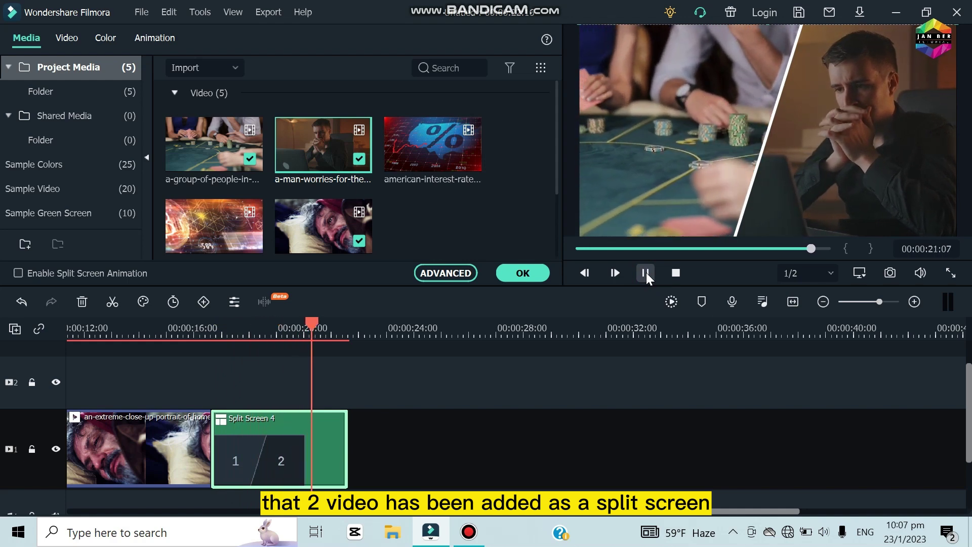
{"action": "left_click", "coordinate": [646, 274]}
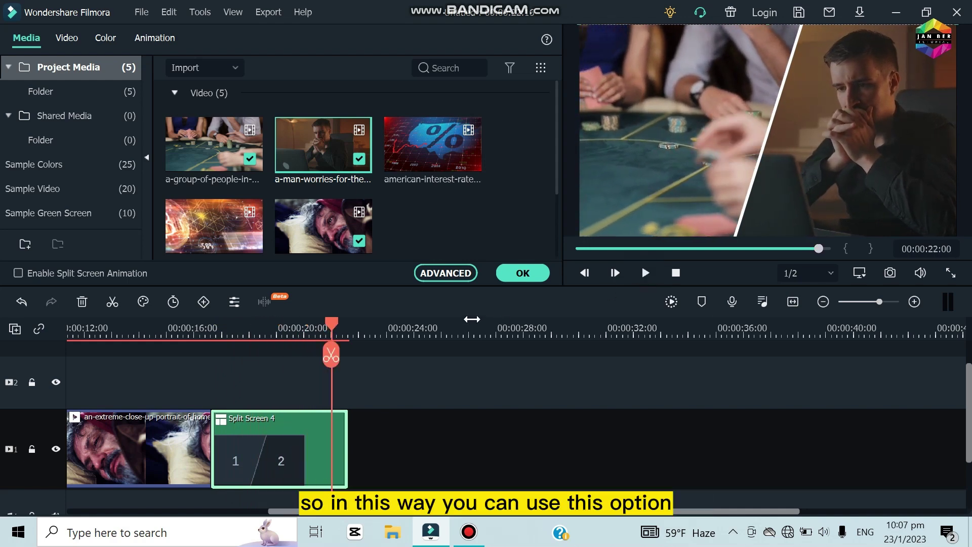
{"action": "left_click", "coordinate": [514, 278]}
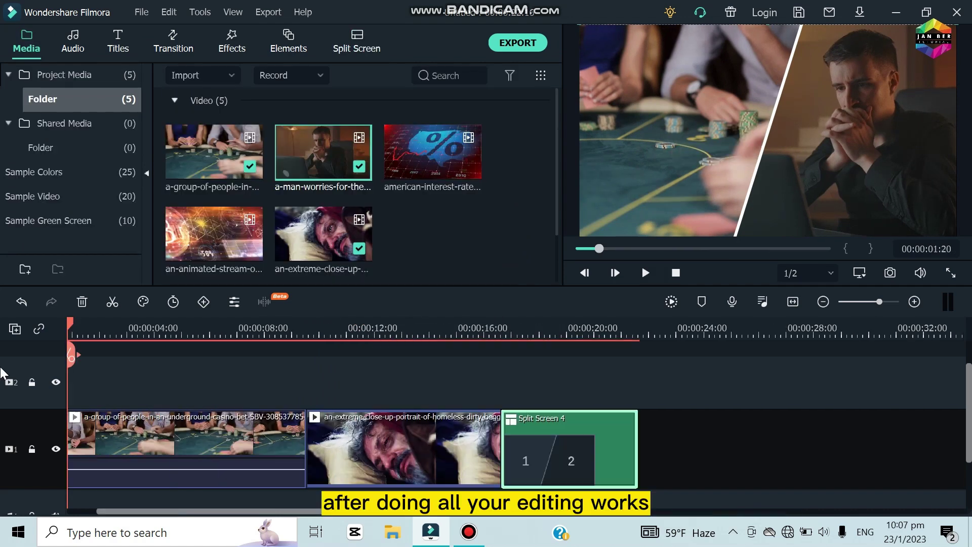
Open the export options for the finished timeline, and check the local MP4 file name and save folder selection.
{"action": "left_click_drag", "start_coordinate": [206, 404], "coordinate": [299, 411]}
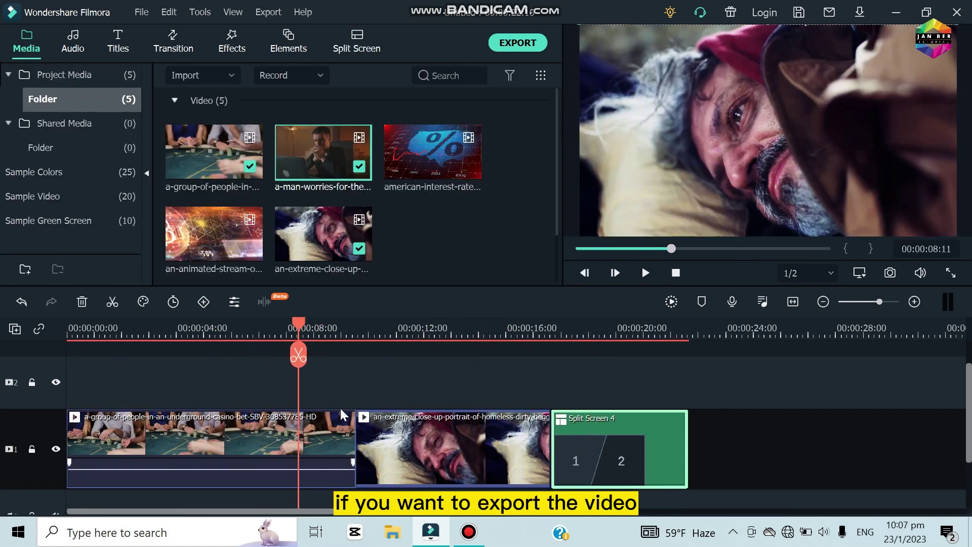
{"action": "scroll", "coordinate": [339, 406], "scroll_direction": "down", "scroll_amount": 2}
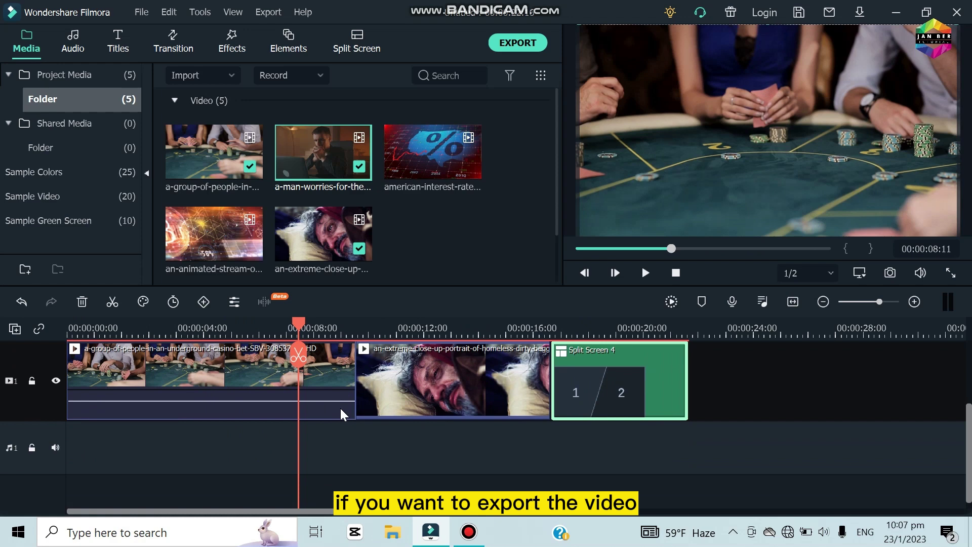
{"action": "left_click", "coordinate": [520, 44]}
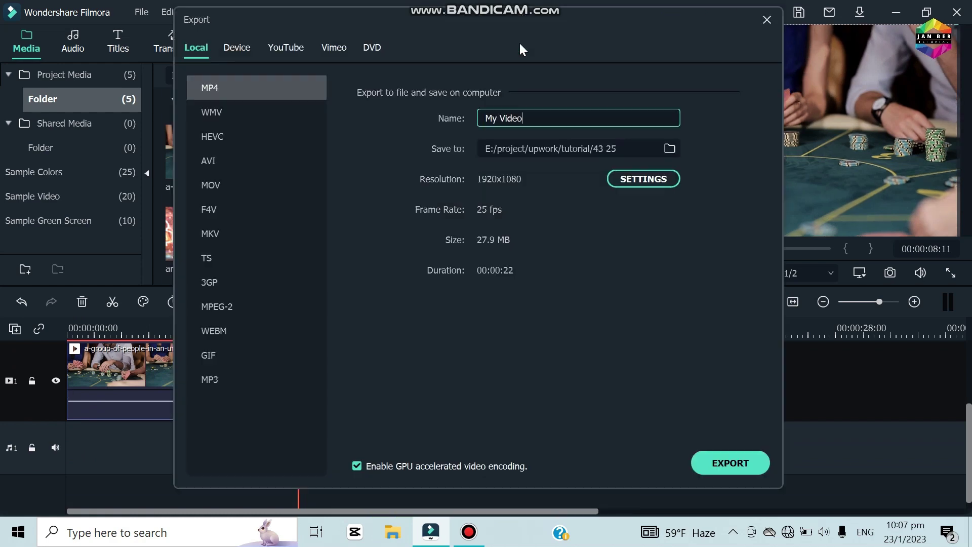
{"action": "left_click_drag", "start_coordinate": [538, 118], "coordinate": [484, 120]}
{"action": "left_click", "coordinate": [538, 120]}
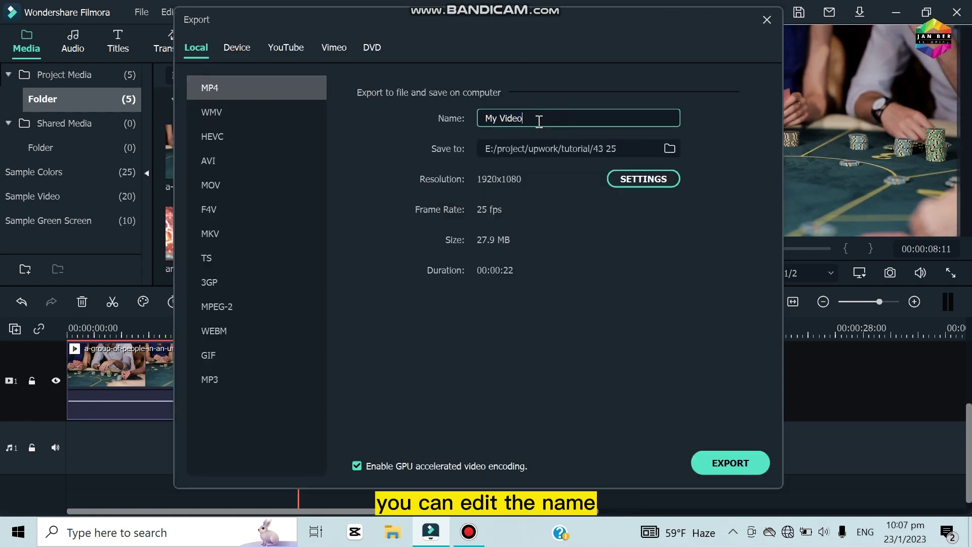
{"action": "left_click", "coordinate": [669, 149]}
{"action": "left_click", "coordinate": [956, 10]}
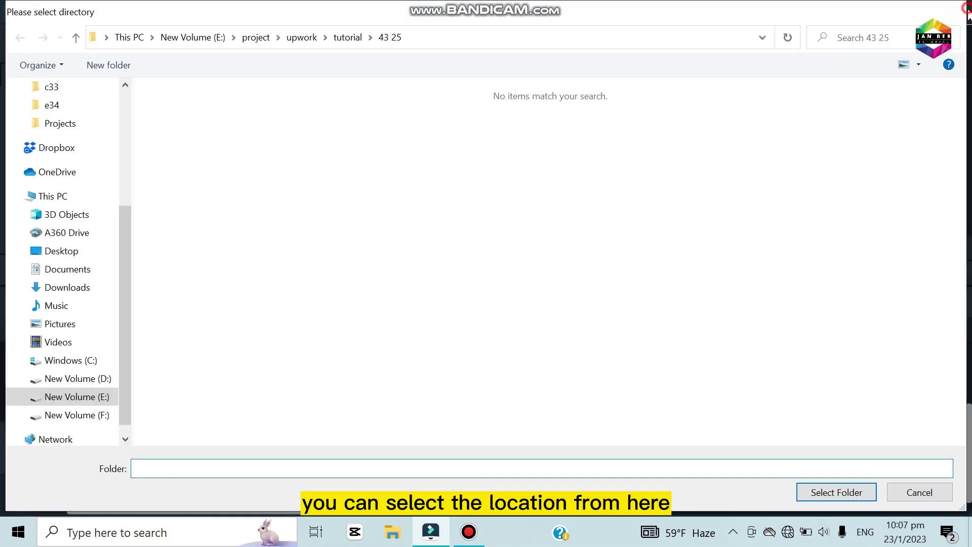
Review the quality, video and audio settings of the MP4 export.
{"action": "left_click", "coordinate": [662, 176]}
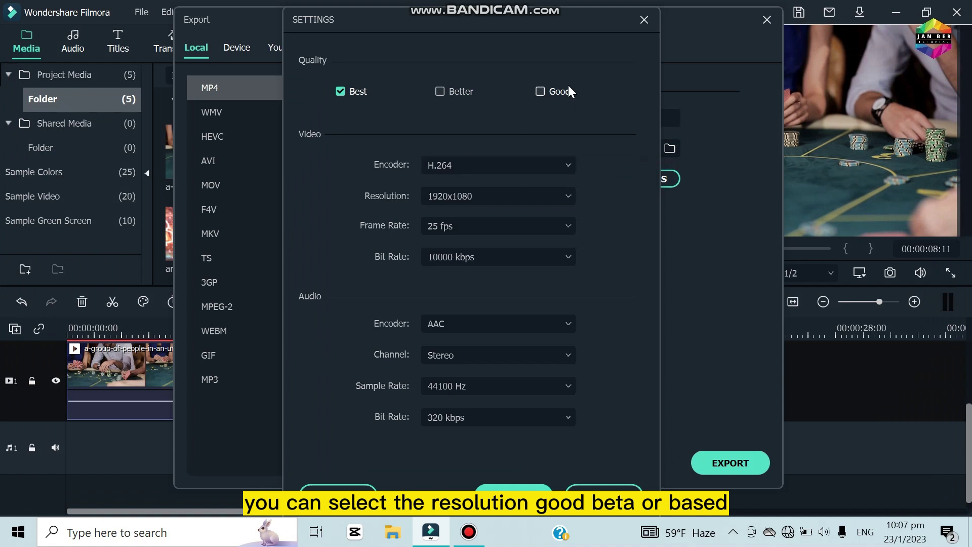
{"action": "left_click", "coordinate": [645, 19]}
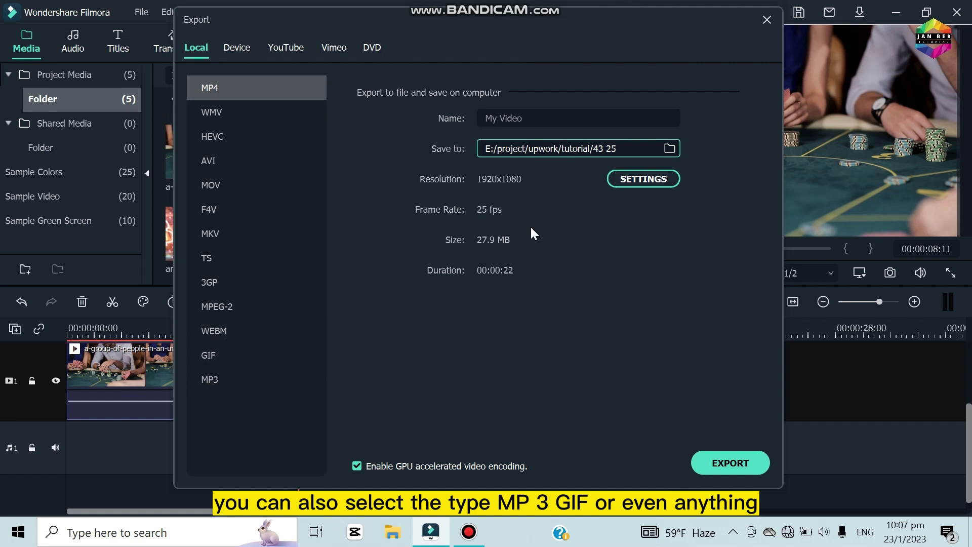
{"action": "left_click", "coordinate": [645, 179]}
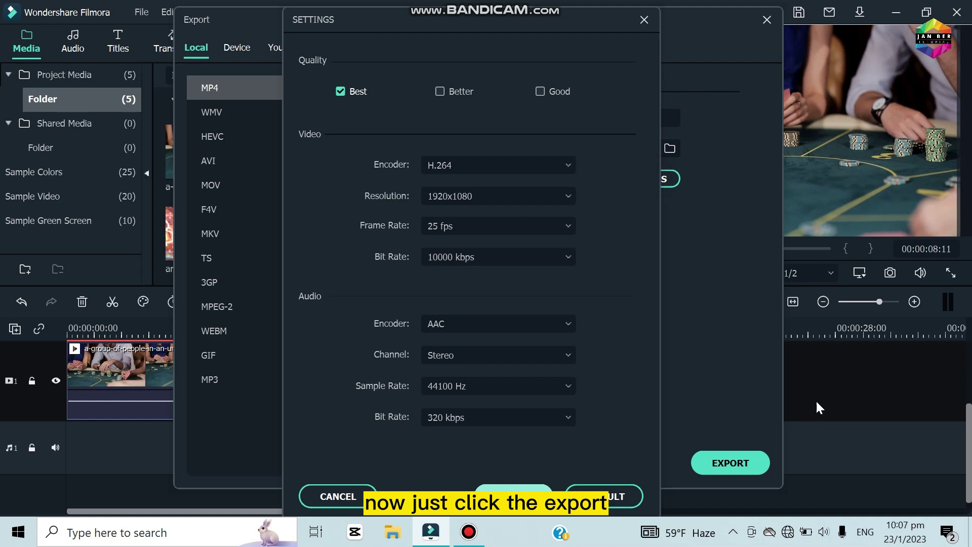
{"action": "key", "text": "Return"}
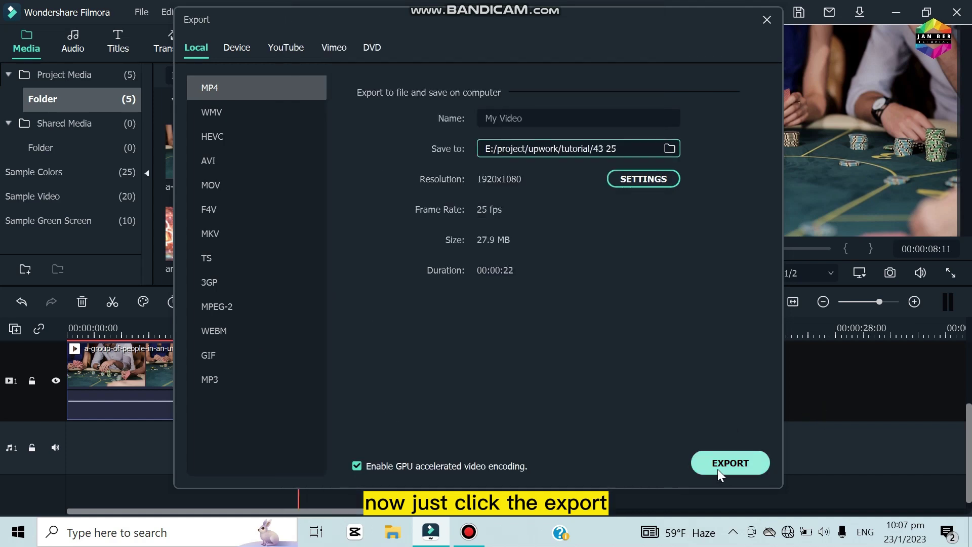
Start exporting the timeline to the computer as My Video.mp4, and abort the running export.
{"action": "left_click", "coordinate": [718, 466]}
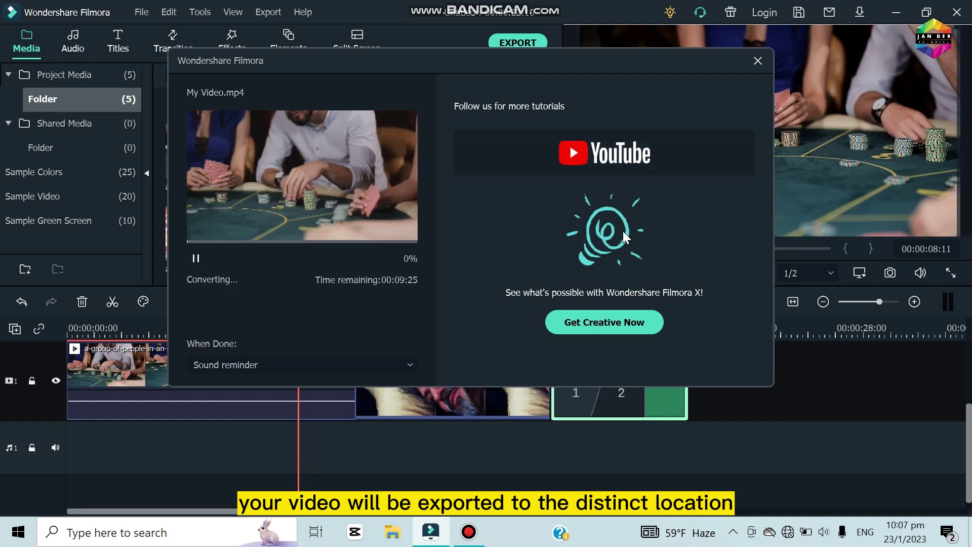
{"action": "left_click", "coordinate": [757, 61]}
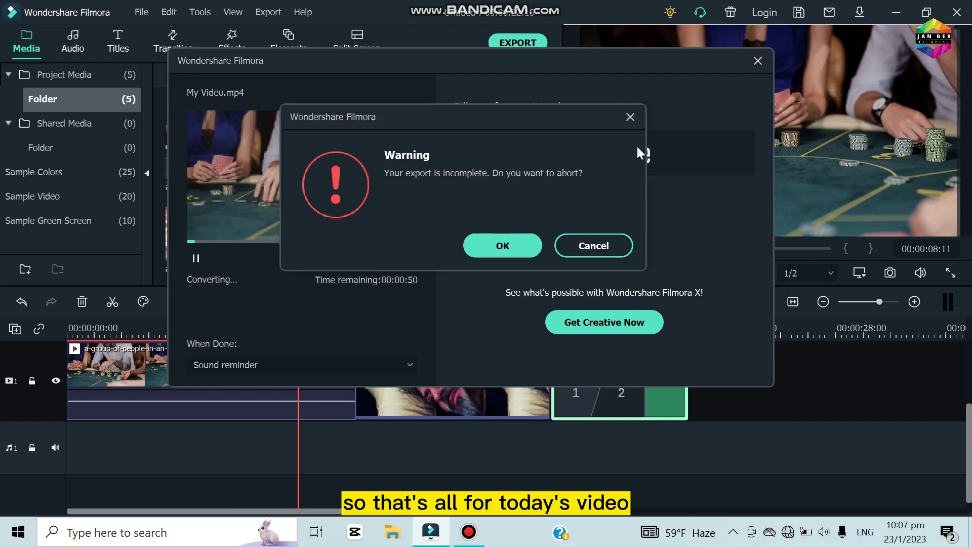
{"action": "left_click", "coordinate": [518, 251]}
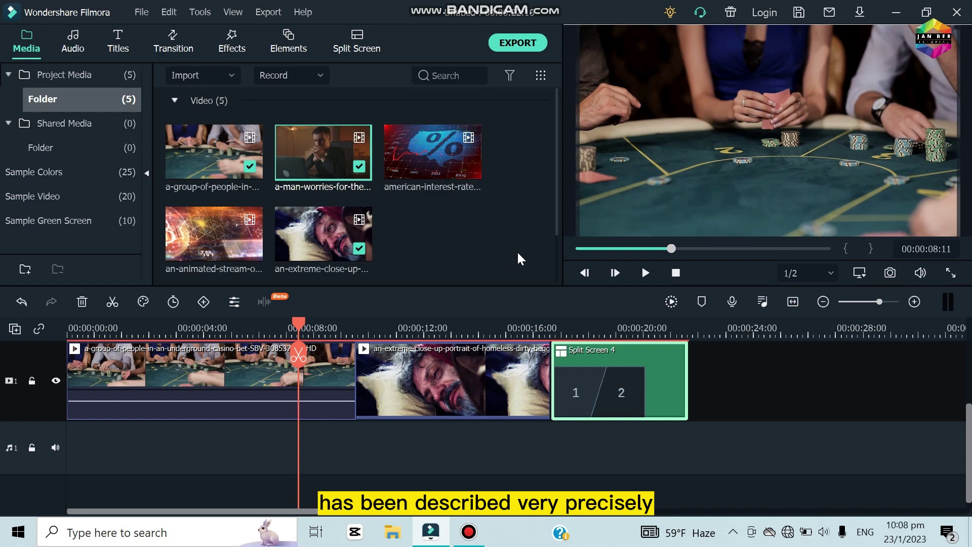
{"action": "scroll", "coordinate": [490, 431], "scroll_direction": "up", "scroll_amount": 1}
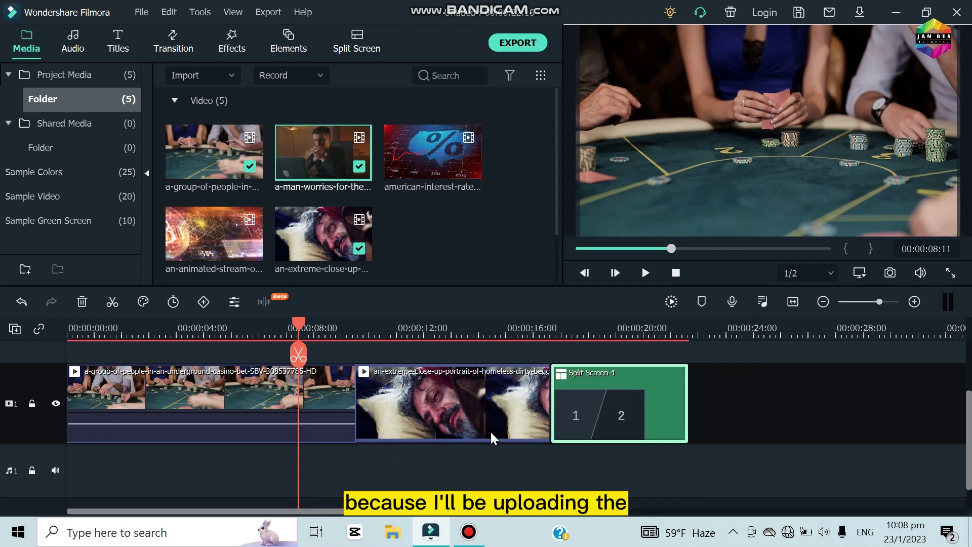
{"action": "scroll", "coordinate": [528, 402], "scroll_direction": "up", "scroll_amount": 1}
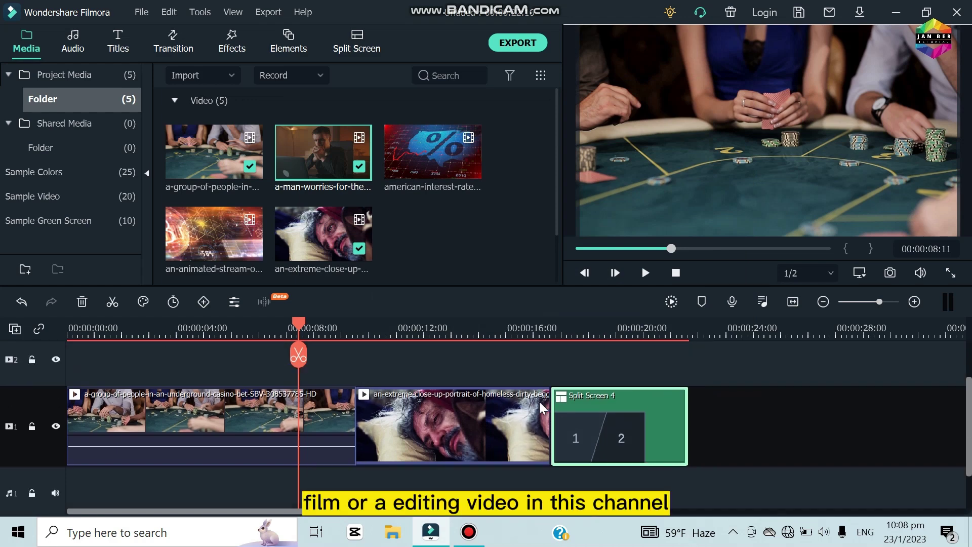
{"action": "mouse_move", "coordinate": [688, 340]}
{"action": "left_mouse_down"}
{"action": "mouse_move", "coordinate": [240, 344]}
{"action": "mouse_move", "coordinate": [671, 338]}
{"action": "left_mouse_up"}
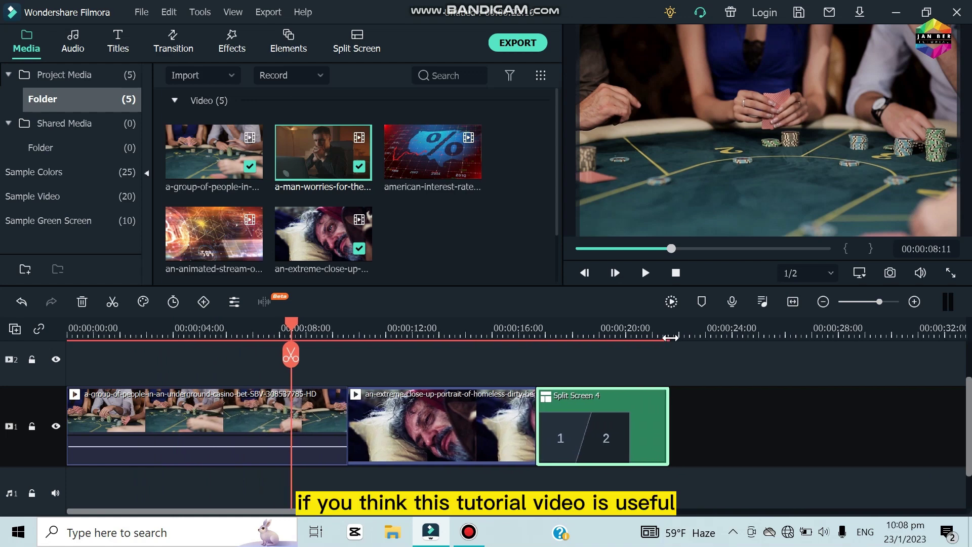